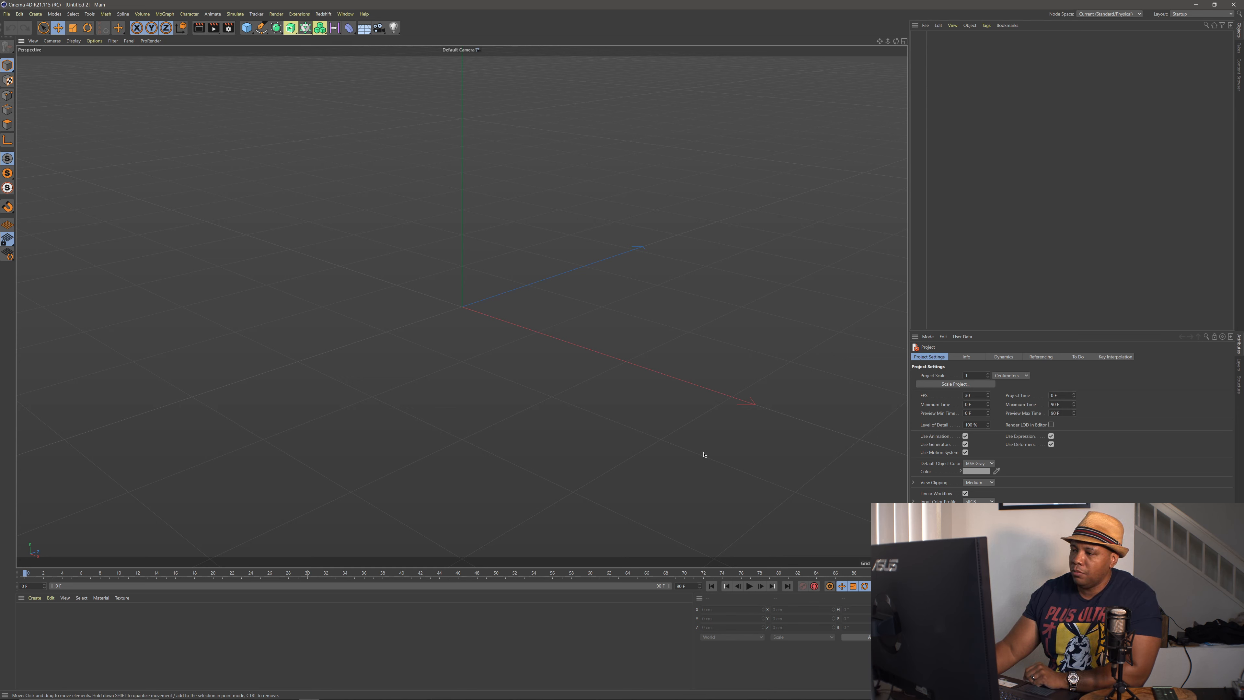
Step: Set the render output to the HDTV 1080 29.97 film/video preset and change its frame rate to 60
{"action": "left_click", "coordinate": [228, 27]}
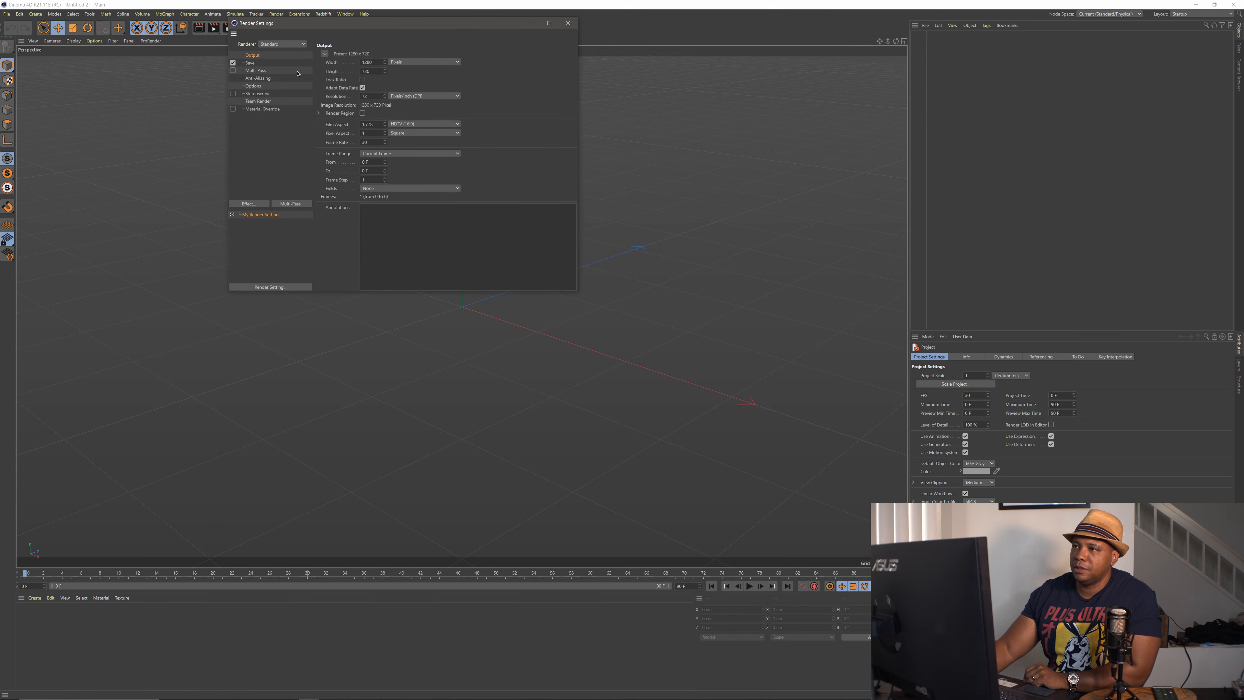
{"action": "left_click", "coordinate": [325, 54]}
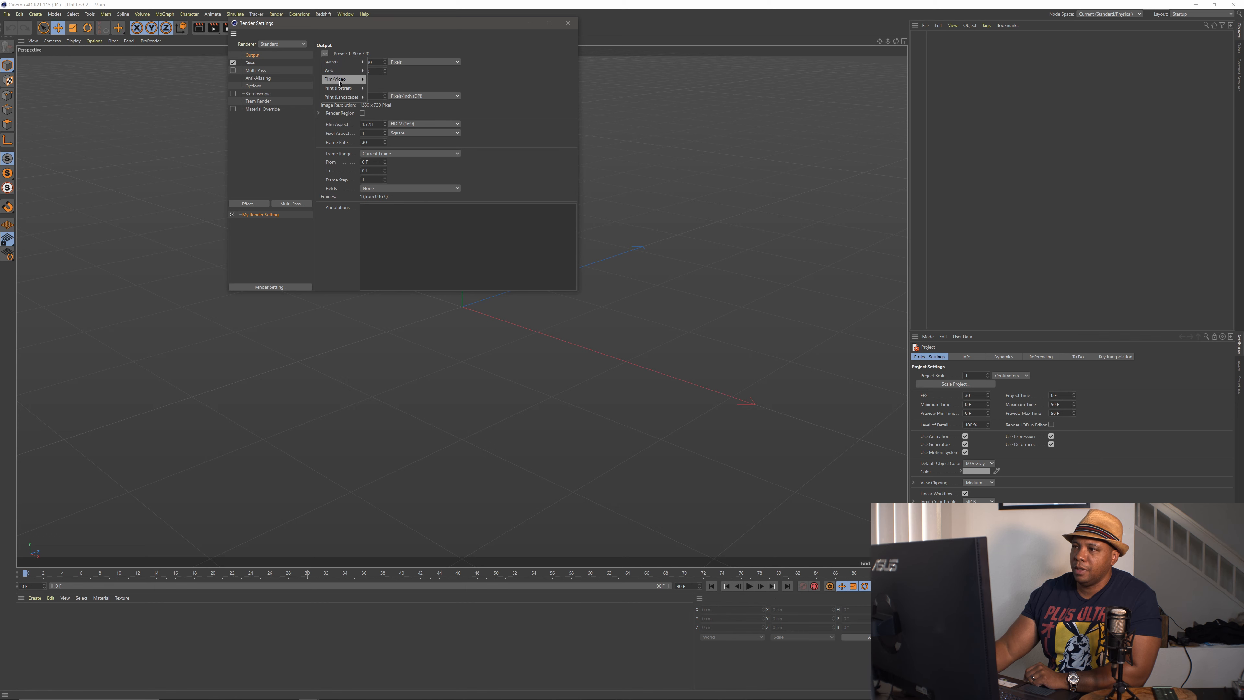
{"action": "mouse_move", "coordinate": [342, 79]}
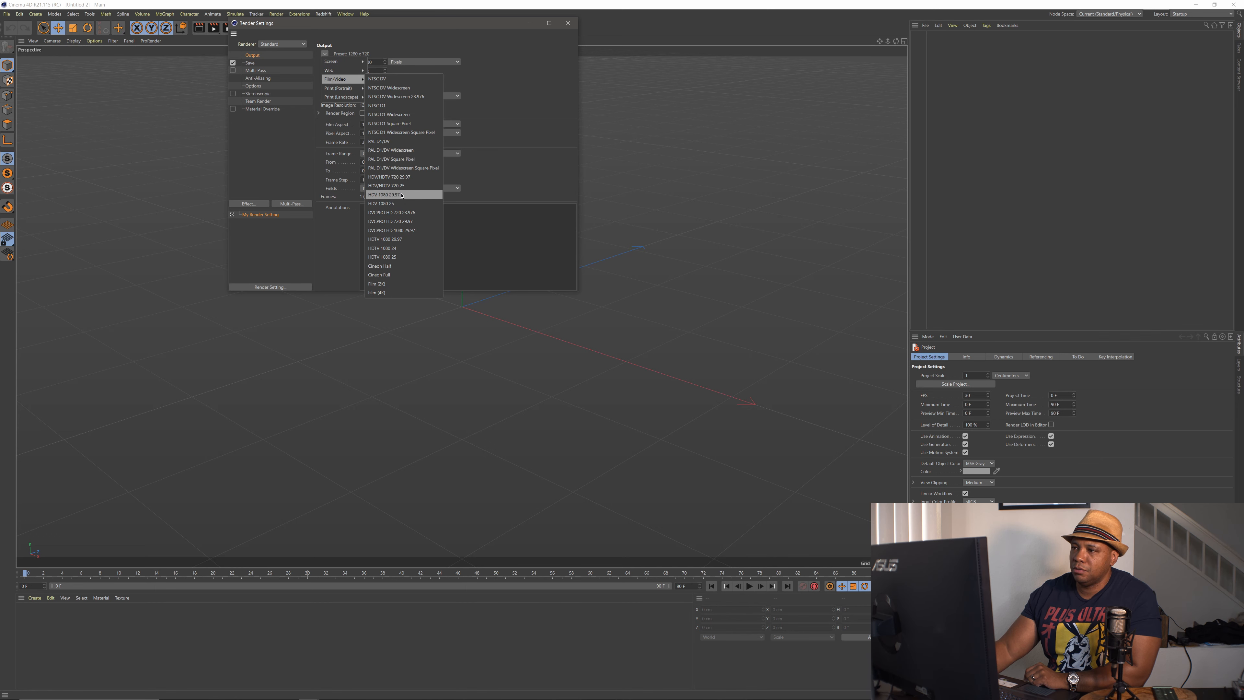
{"action": "left_click", "coordinate": [407, 239]}
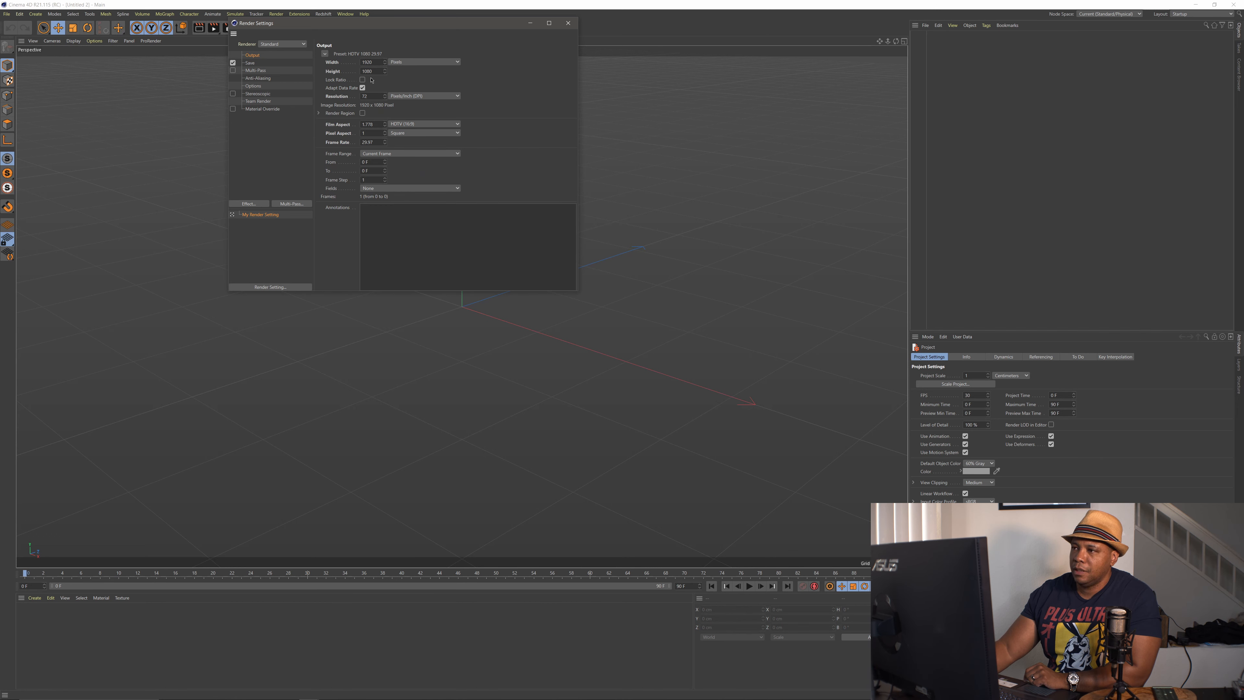
{"action": "double_click", "coordinate": [374, 142]}
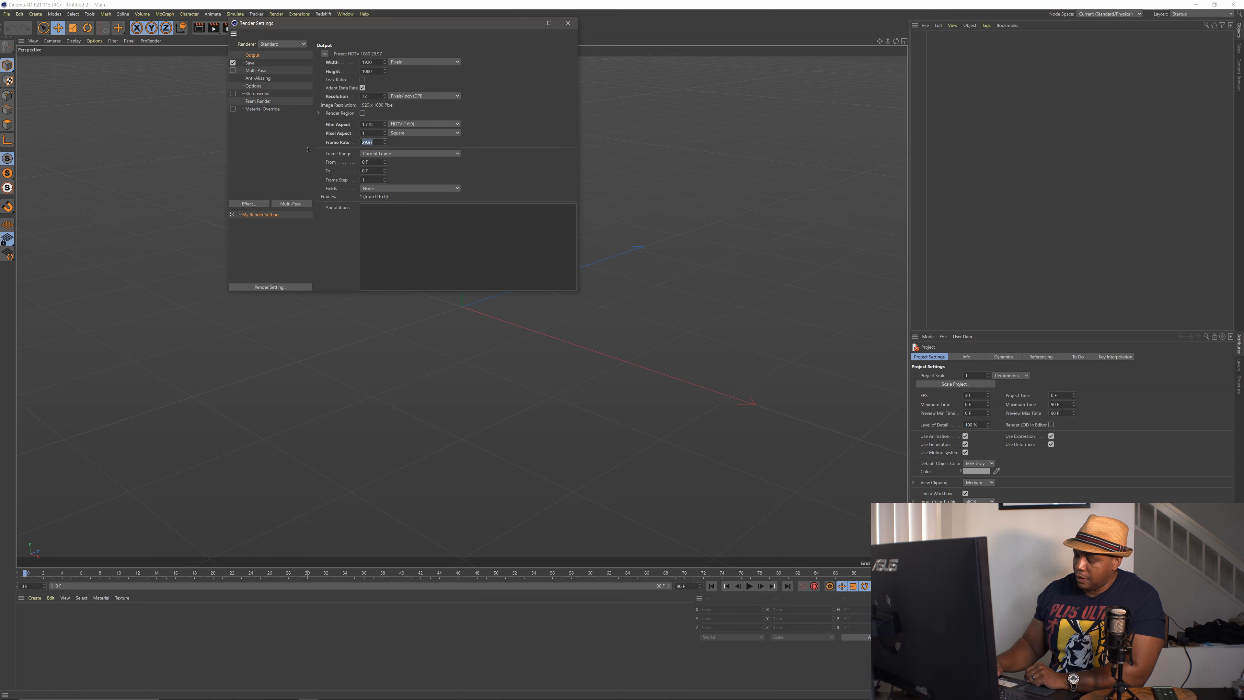
{"action": "type", "text": "60"}
{"action": "key", "text": "Return"}
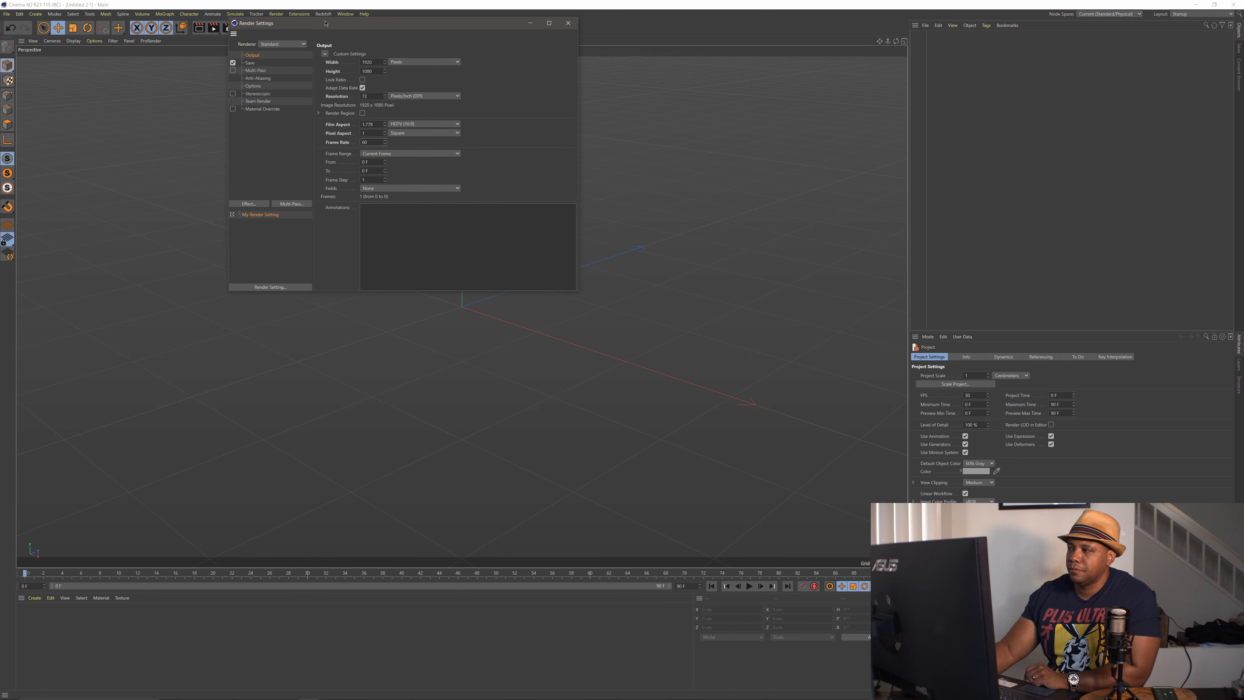
Step: Set the project's frame rate to 60 FPS
{"action": "left_click_drag", "start_coordinate": [325, 23], "coordinate": [292, 34]}
{"action": "left_click", "coordinate": [958, 395]}
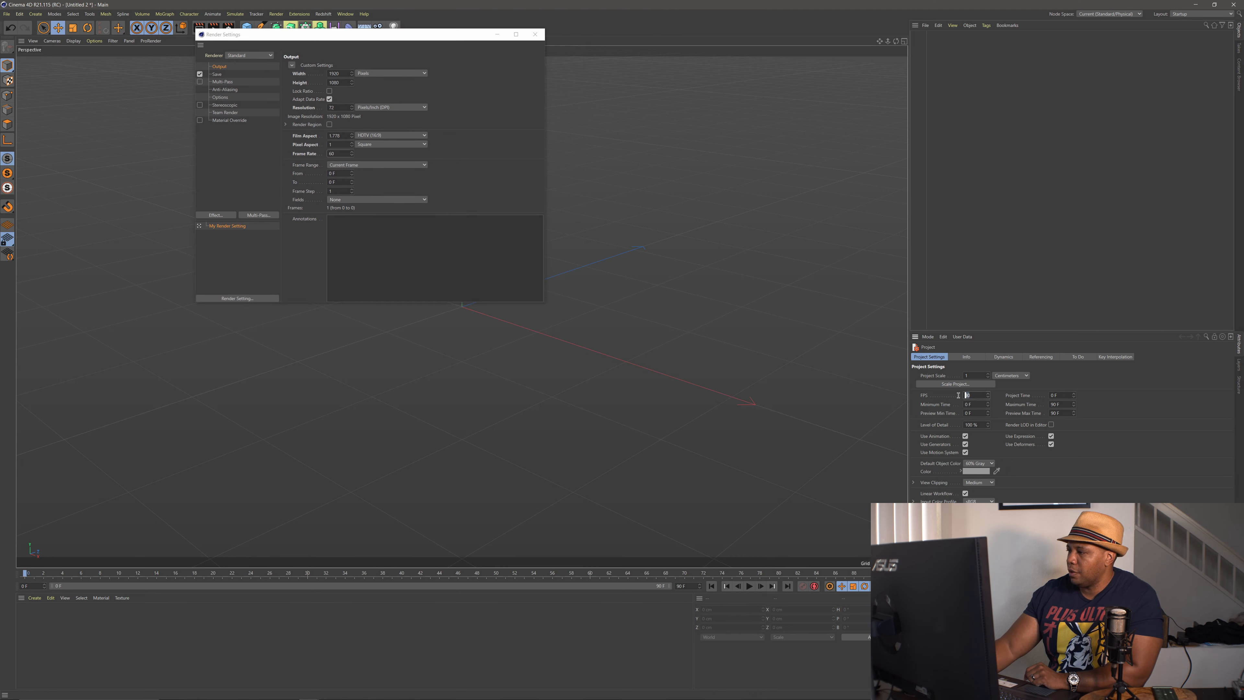
{"action": "type", "text": "60"}
{"action": "key", "text": "Return"}
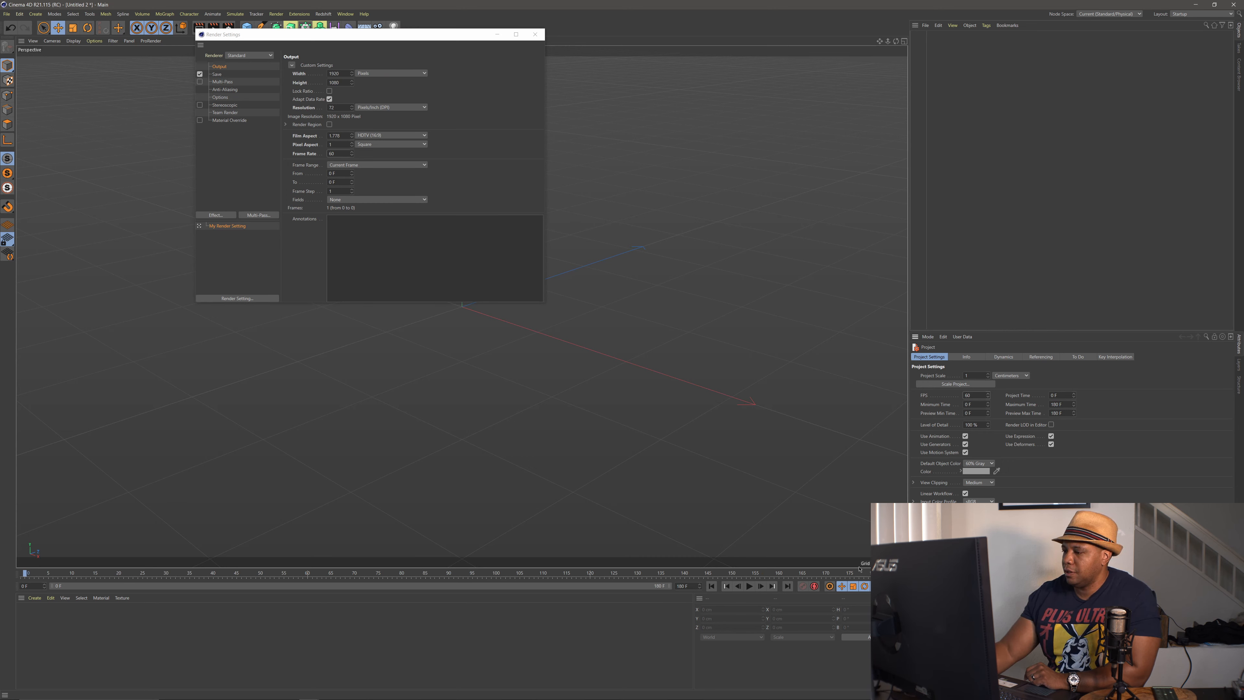
Step: Set the timeline's end to 400 F, extend the preview range to the full length, and close the render settings
{"action": "left_click_drag", "start_coordinate": [690, 584], "coordinate": [528, 592]}
{"action": "type", "text": "4"}
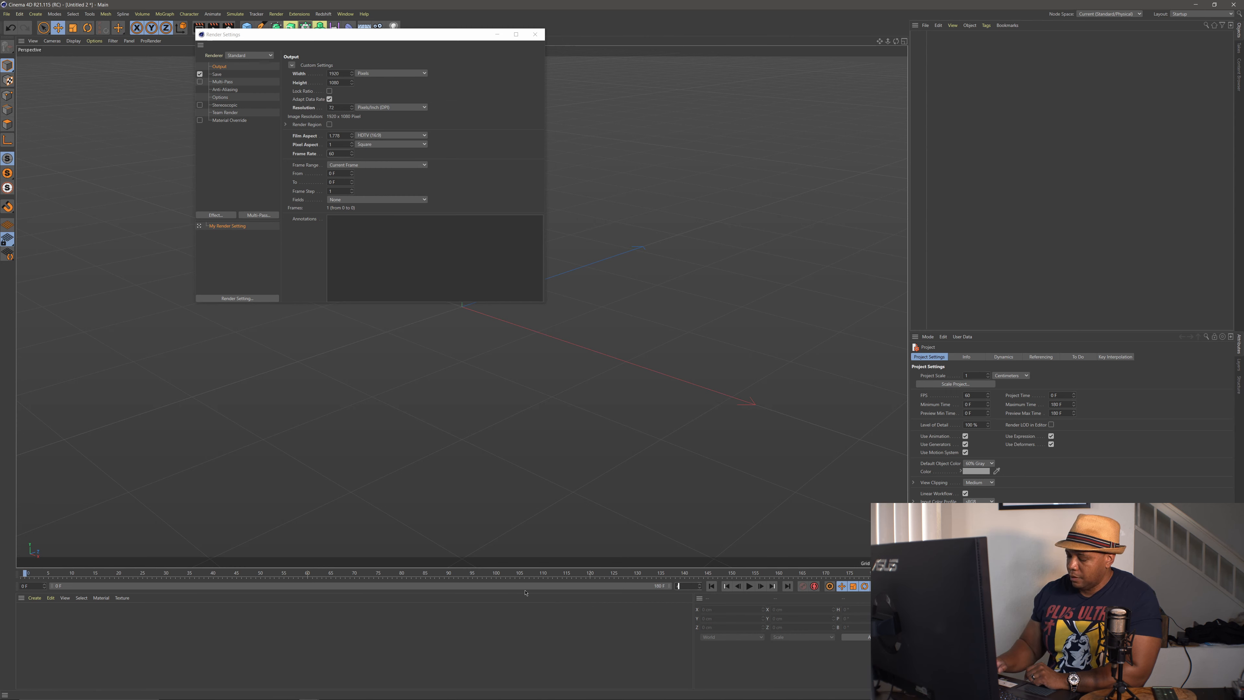
{"action": "type", "text": "00 F"}
{"action": "key", "text": "Return"}
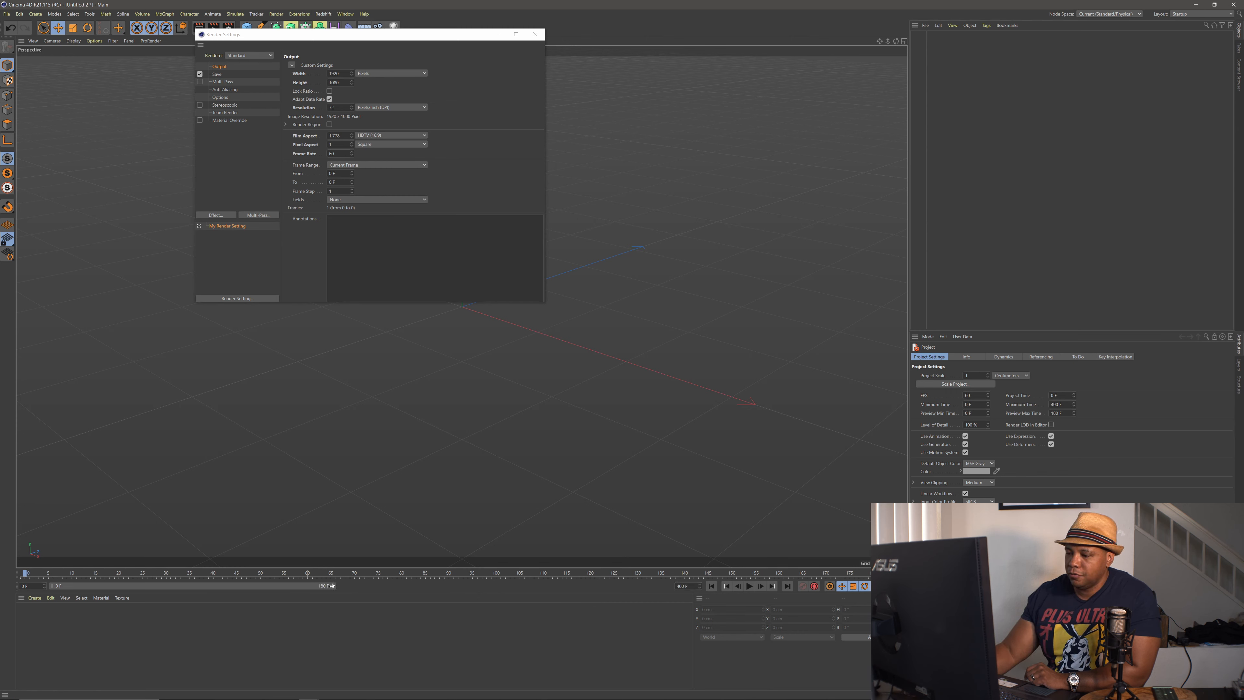
{"action": "left_click_drag", "start_coordinate": [332, 586], "coordinate": [667, 586]}
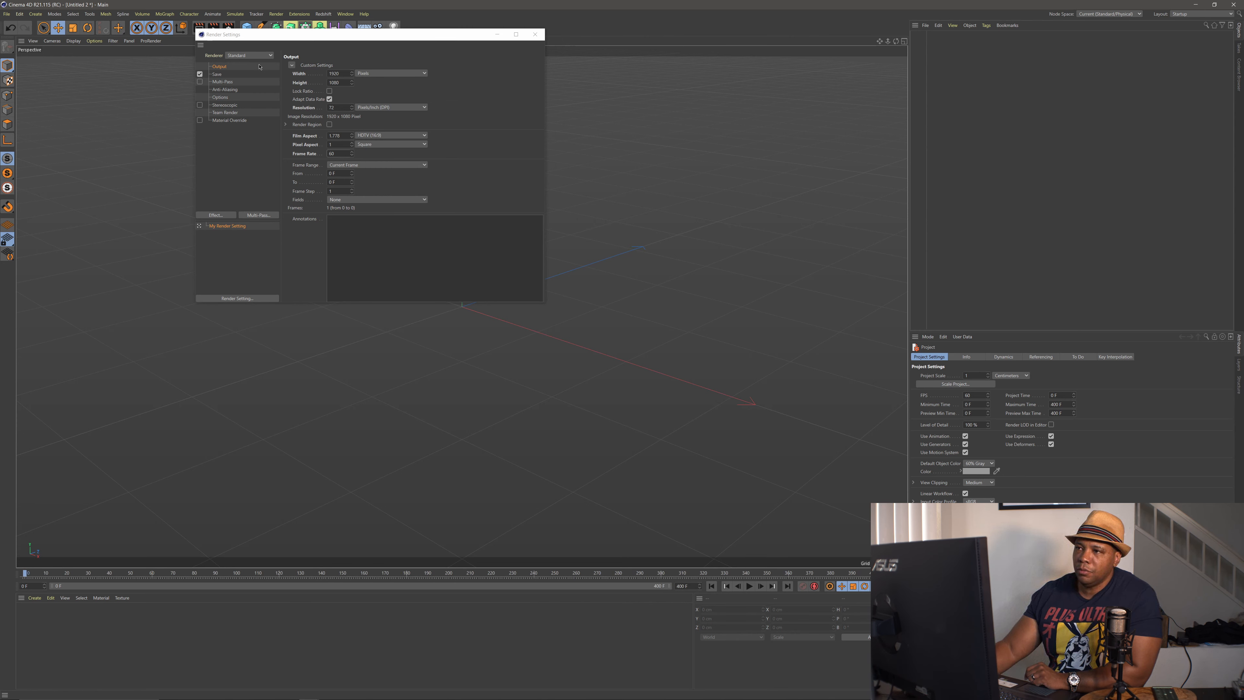
{"action": "left_click_drag", "start_coordinate": [289, 47], "coordinate": [375, 131]}
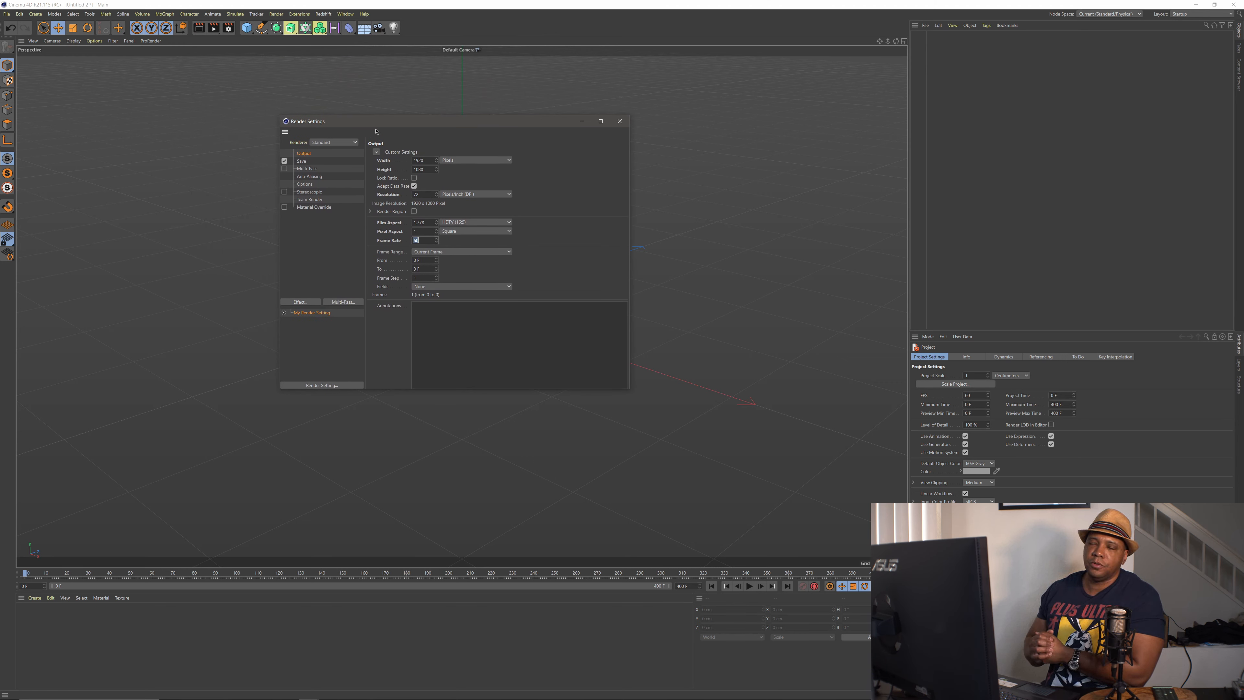
{"action": "left_click", "coordinate": [619, 121]}
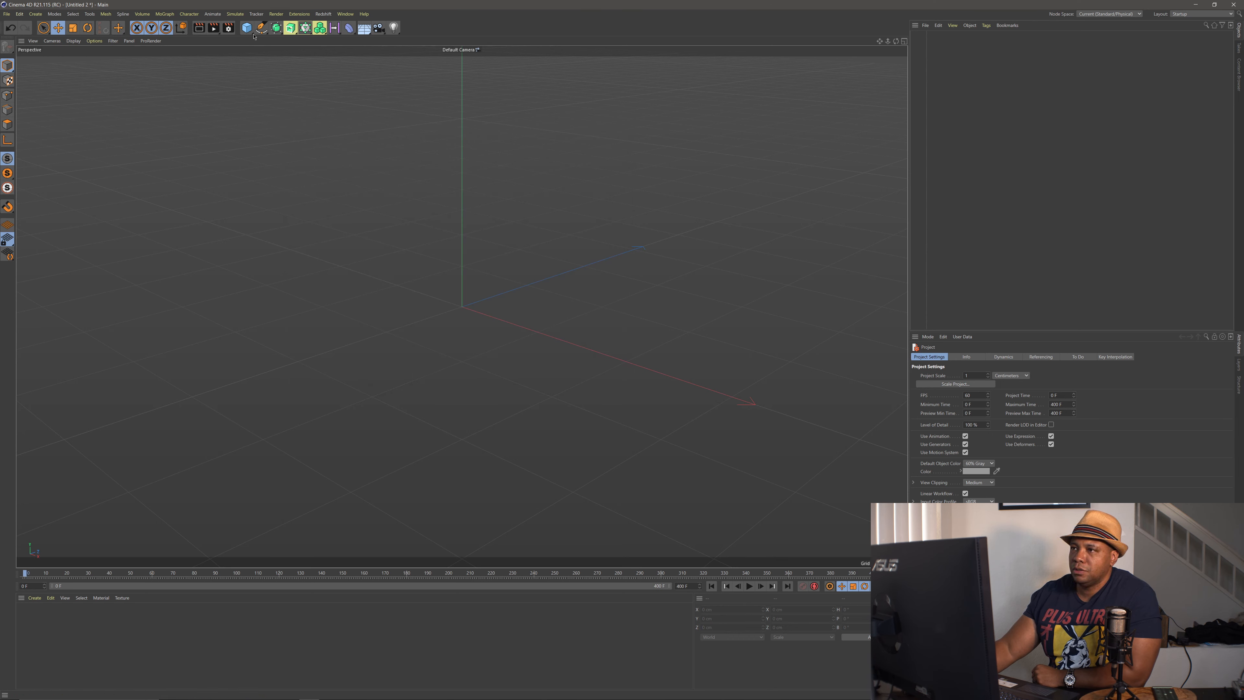
Step: Add a cube and flatten it into a slab with a Y size of 3 cm
{"action": "left_click", "coordinate": [246, 28]}
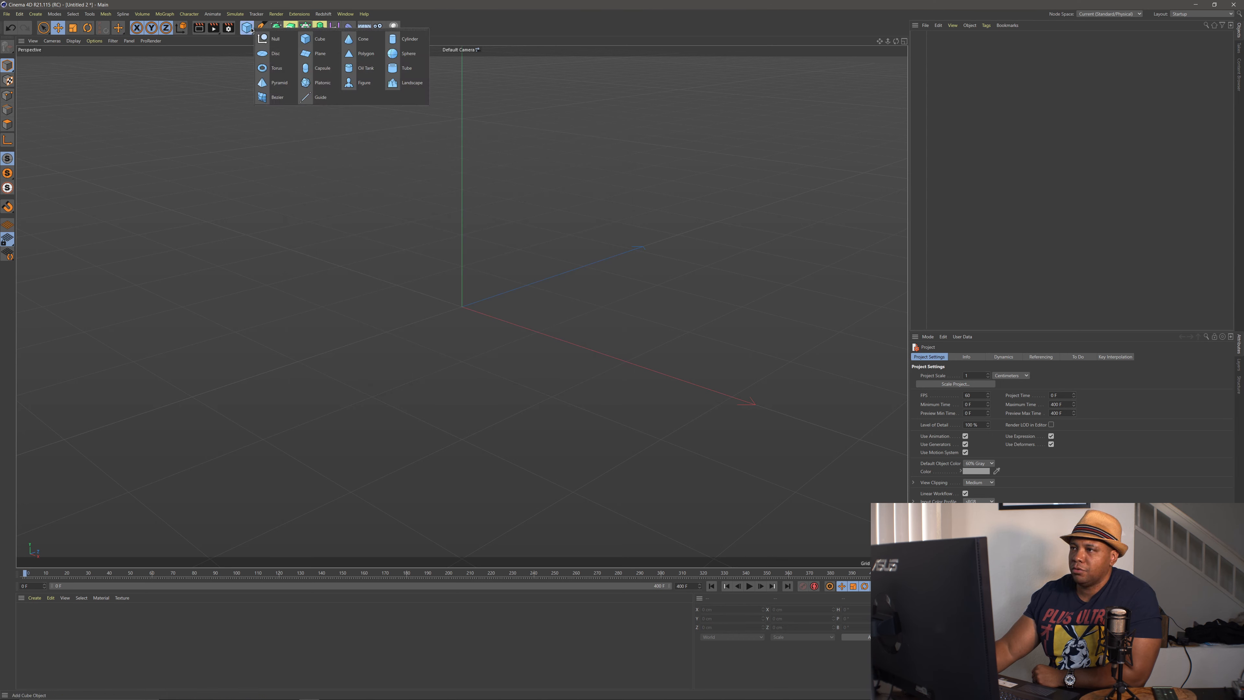
{"action": "left_click", "coordinate": [315, 44]}
{"action": "left_click_drag", "start_coordinate": [462, 214], "coordinate": [467, 308]}
{"action": "left_click_drag", "start_coordinate": [956, 384], "coordinate": [826, 384]}
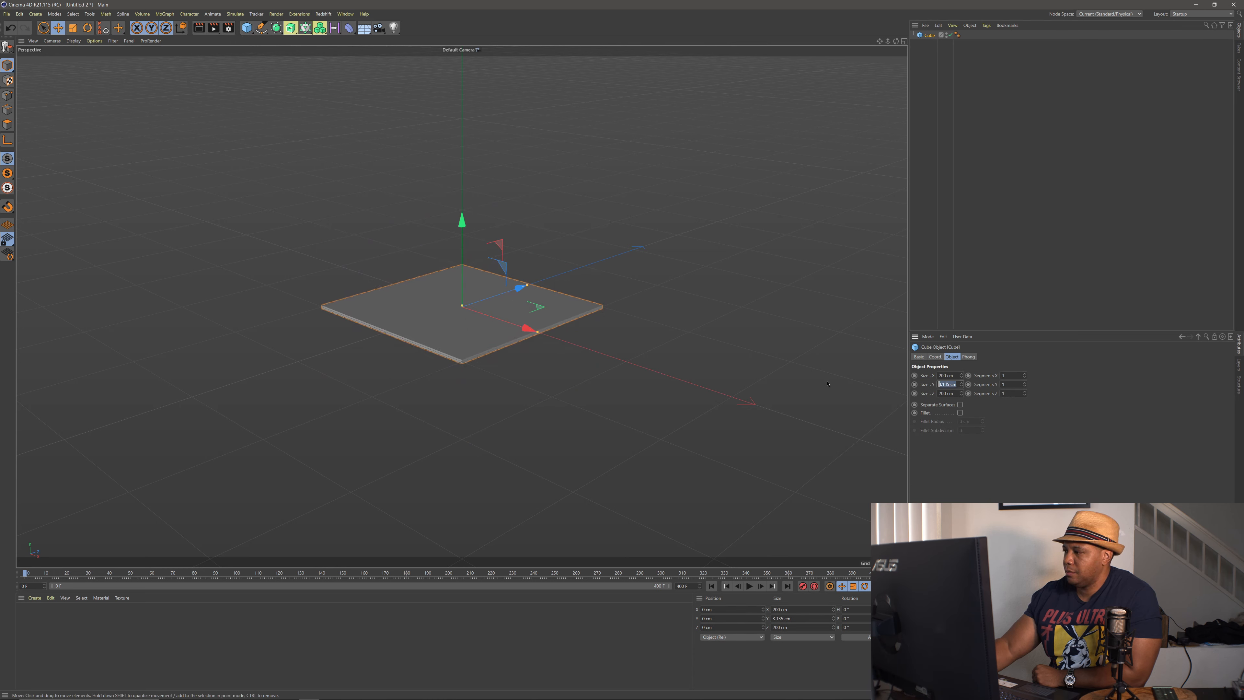
{"action": "type", "text": "3"}
{"action": "key", "text": "Return"}
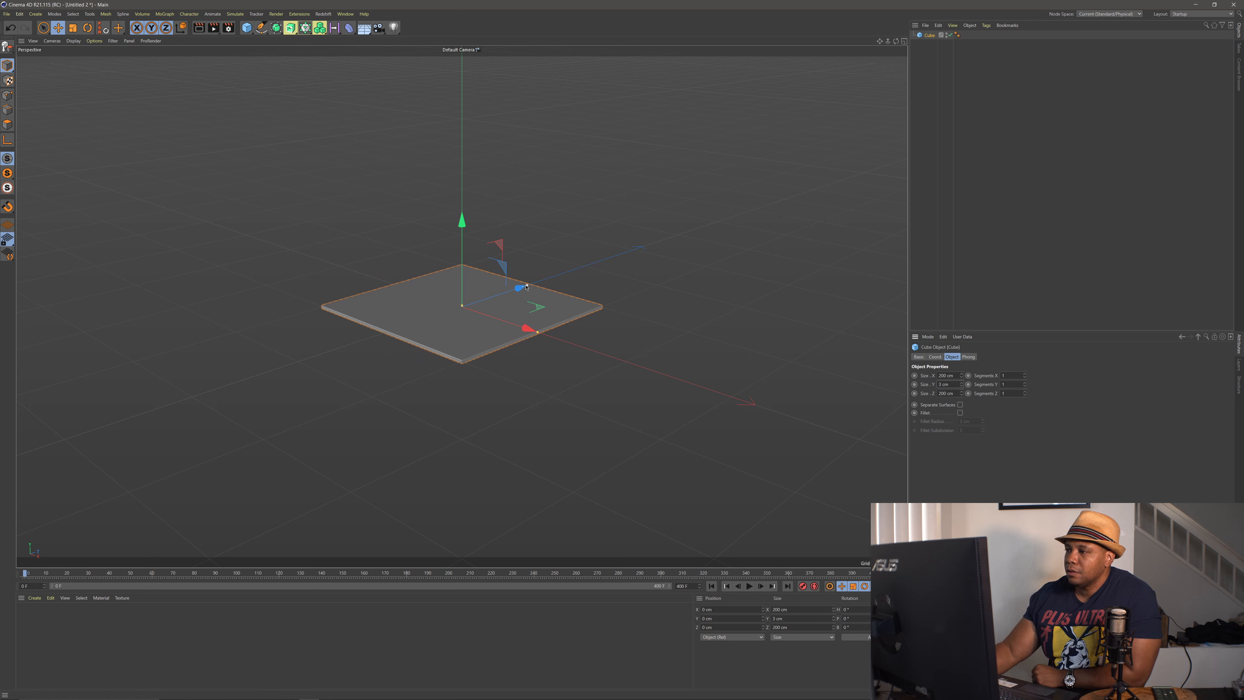
Step: Stretch the slab freehand to about 830 cm in X and about 1180 cm in Z
{"action": "left_click_drag", "start_coordinate": [527, 285], "coordinate": [690, 220]}
{"action": "left_click_drag", "start_coordinate": [537, 332], "coordinate": [822, 468]}
{"action": "left_click_drag", "start_coordinate": [677, 243], "coordinate": [753, 219]}
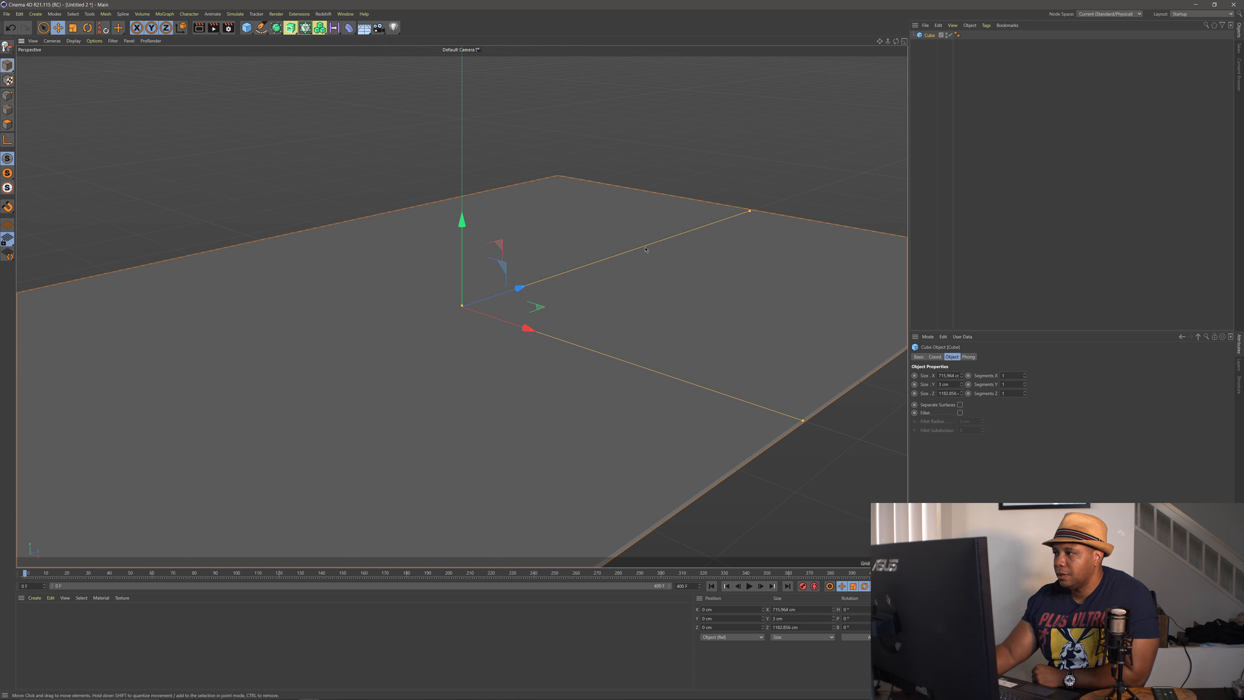
{"action": "left_click_drag", "start_coordinate": [801, 421], "coordinate": [881, 446]}
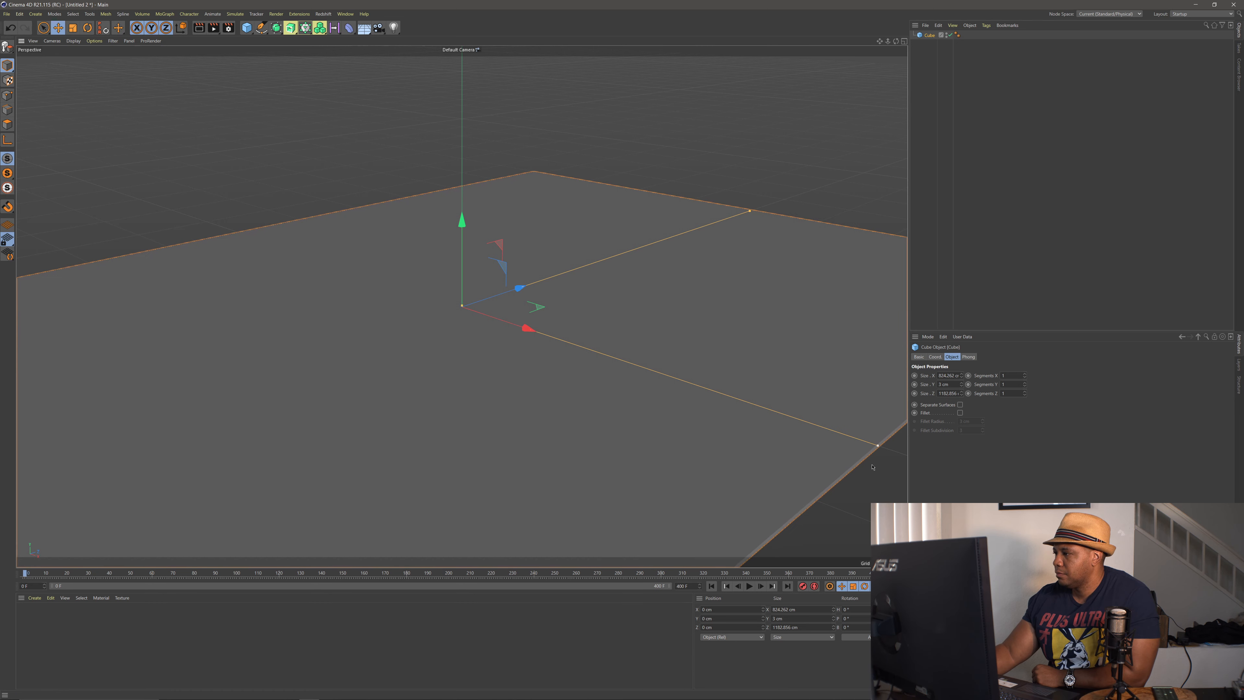
Step: Set the slab's X and Z sizes to 1200 cm each
{"action": "double_click", "coordinate": [947, 375]}
{"action": "type", "text": "120"}
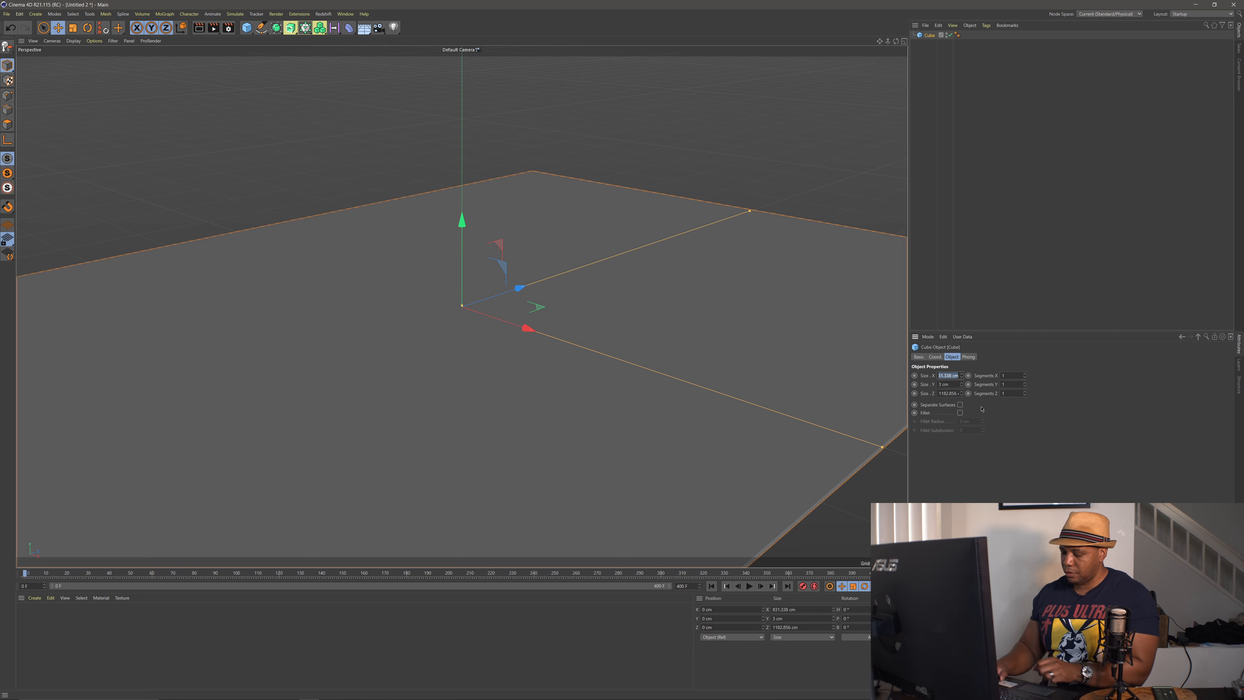
{"action": "type", "text": "0"}
{"action": "key", "text": "Tab"}
{"action": "key", "text": "Tab"}
{"action": "type", "text": "1200"}
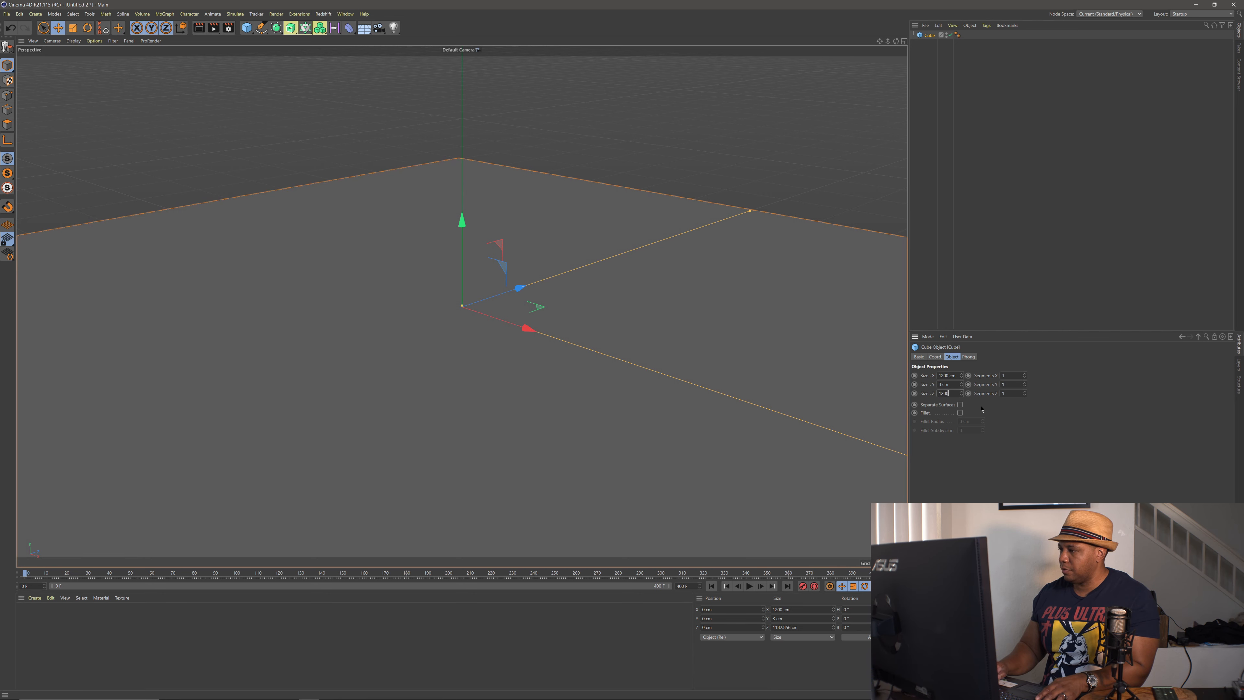
{"action": "key", "text": "Return"}
{"action": "middle_click_drag", "start_coordinate": [503, 334], "coordinate": [462, 289], "text": "alt"}
{"action": "left_click_drag", "start_coordinate": [461, 289], "coordinate": [478, 336], "text": "alt"}
Step: Switch to Quixel Bridge and select the Small Rock asset among the downloaded assets
{"action": "key", "text": "super"}
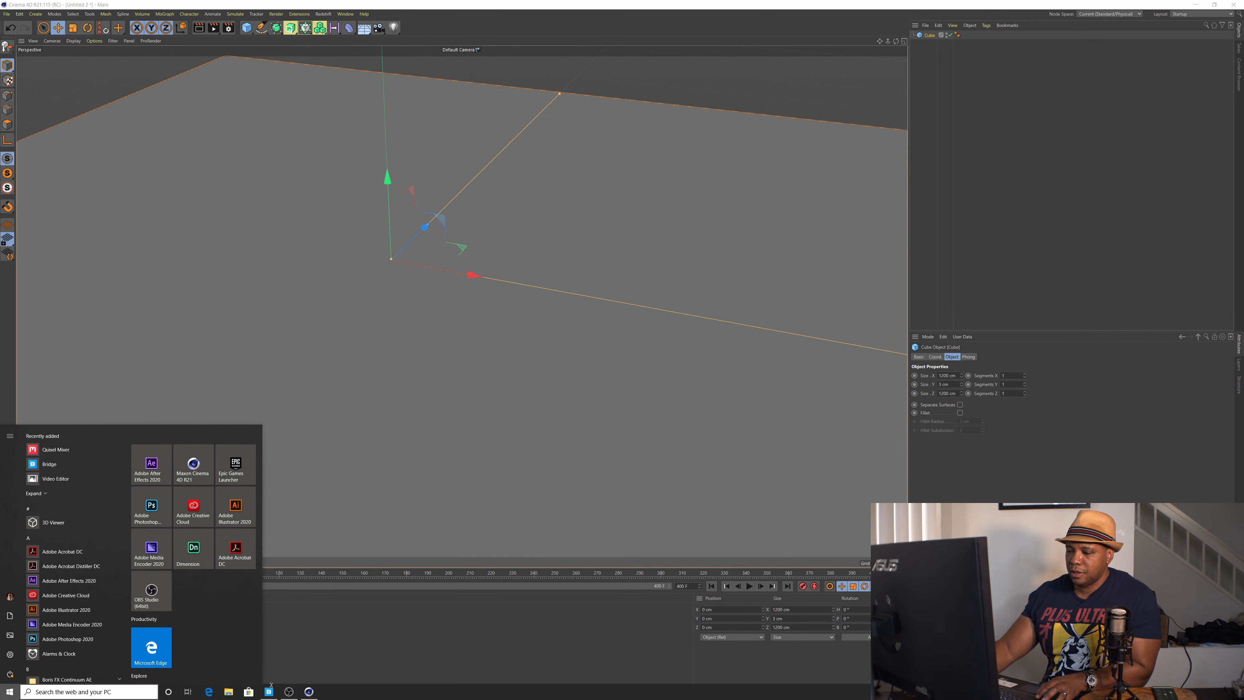
{"action": "left_click", "coordinate": [269, 690]}
{"action": "mouse_move", "coordinate": [160, 100]}
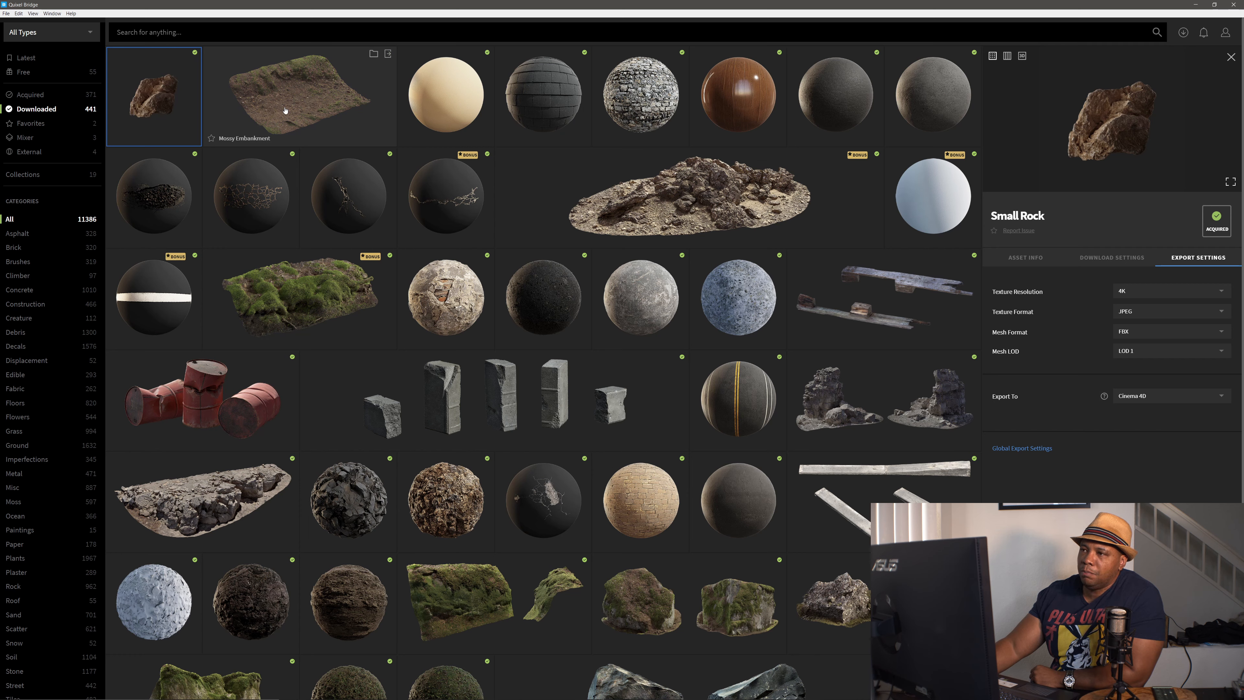
{"action": "left_click", "coordinate": [206, 125]}
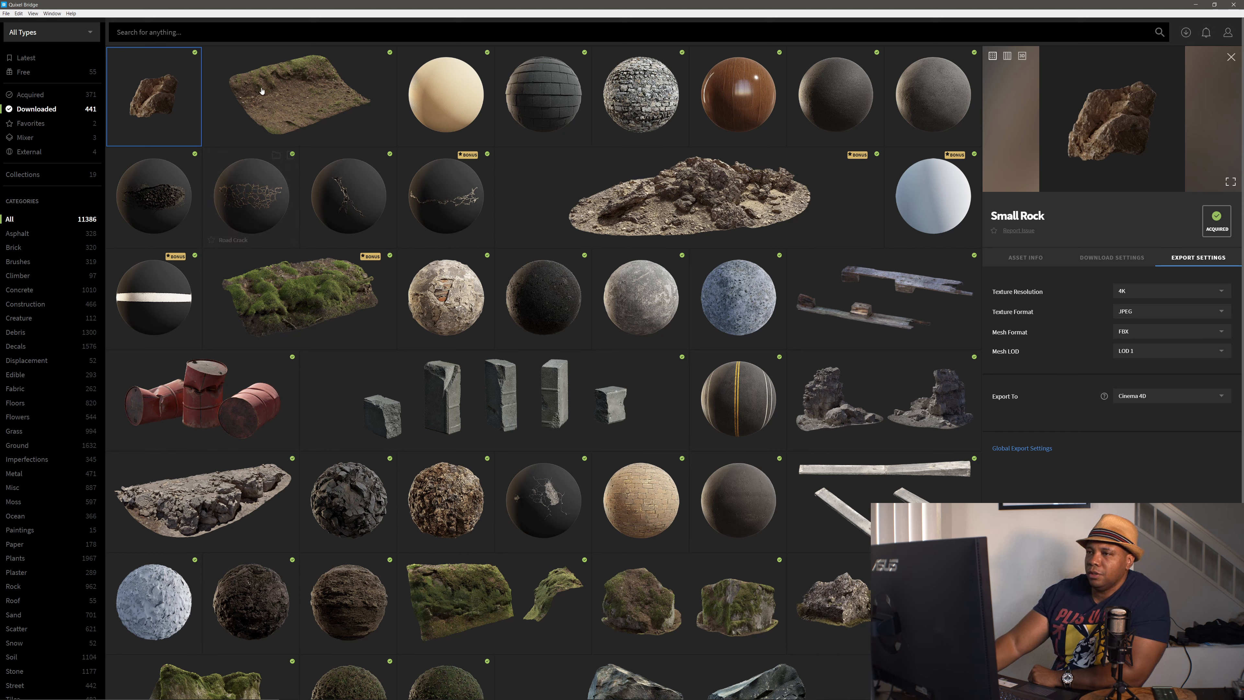
Step: Export the Small Rock with mesh LOD 1 to Cinema 4D and return to the Cinema 4D scene
{"action": "left_click", "coordinate": [1142, 355]}
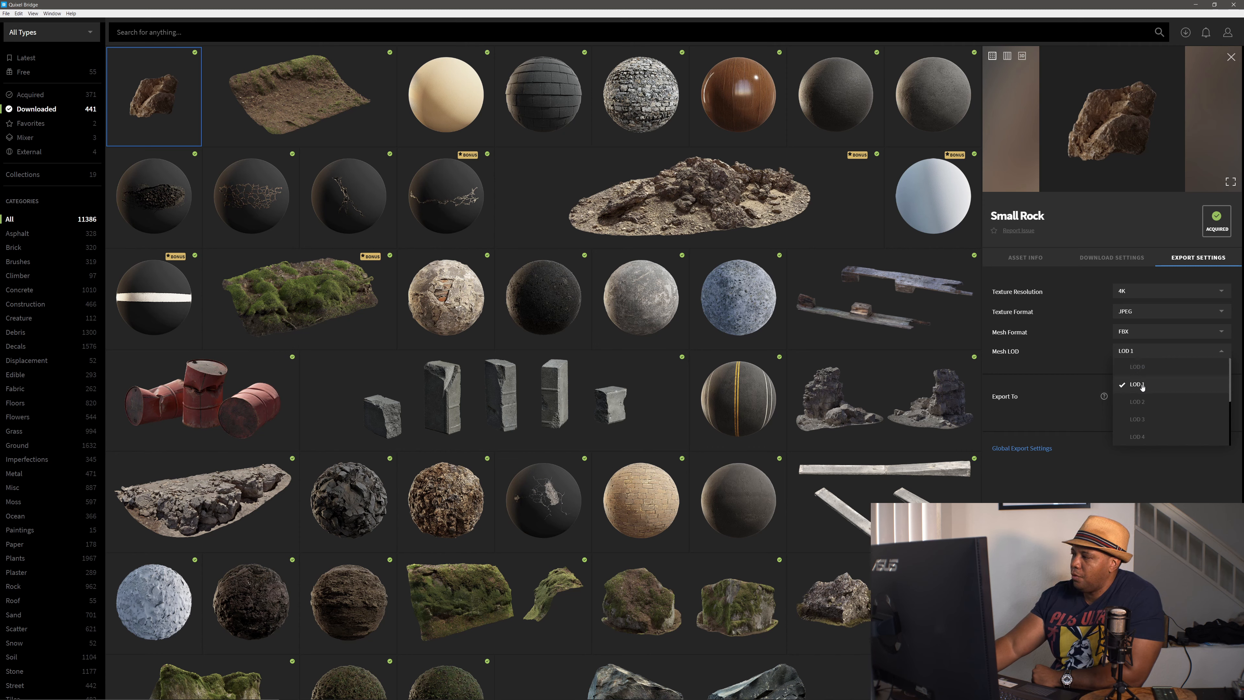
{"action": "left_click", "coordinate": [1147, 350]}
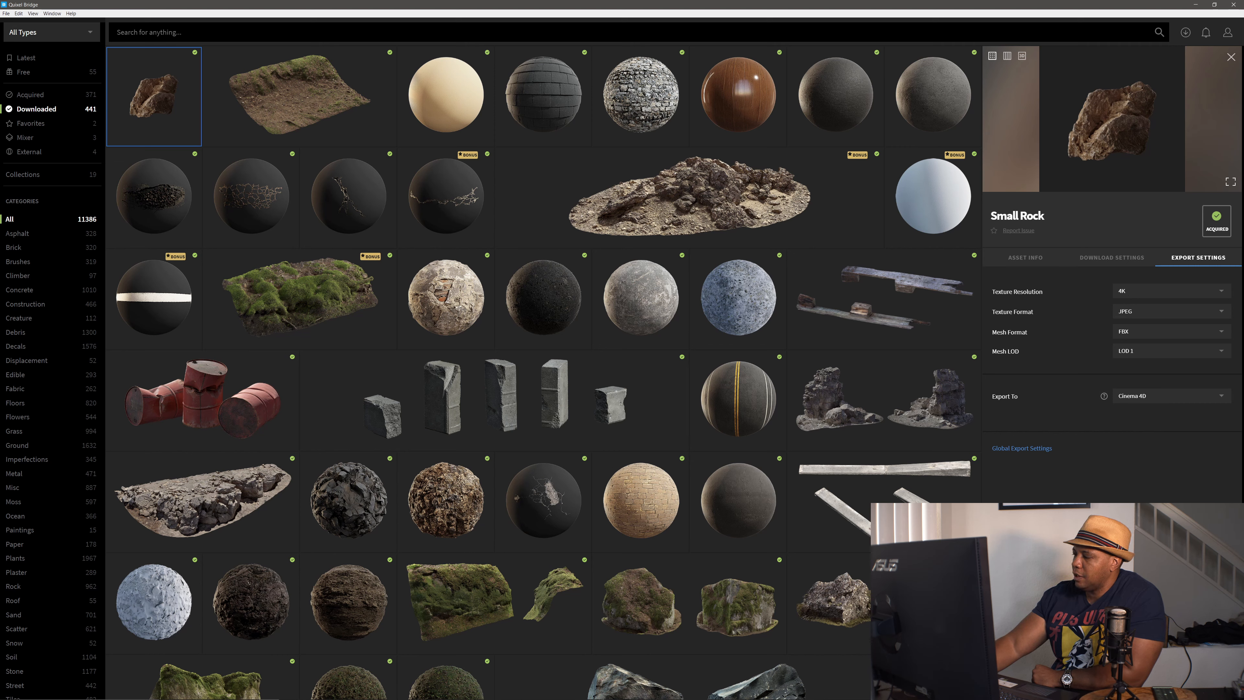
{"action": "left_click", "coordinate": [1046, 490]}
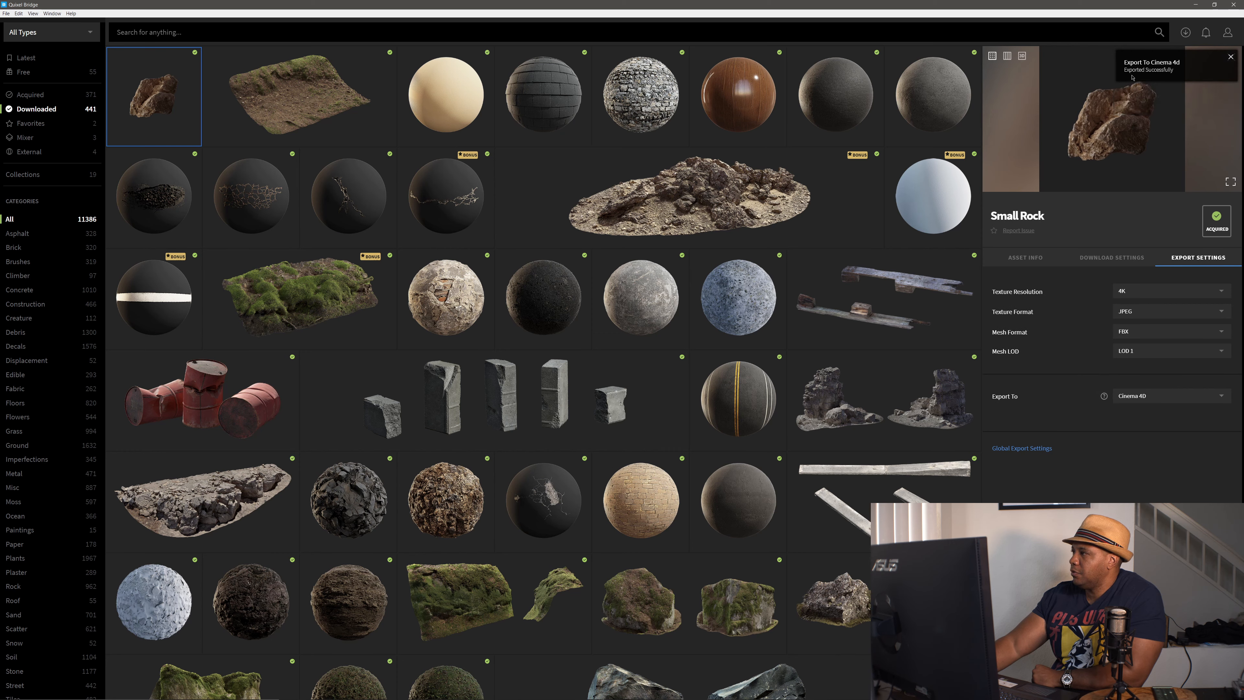
{"action": "left_click", "coordinate": [1195, 4]}
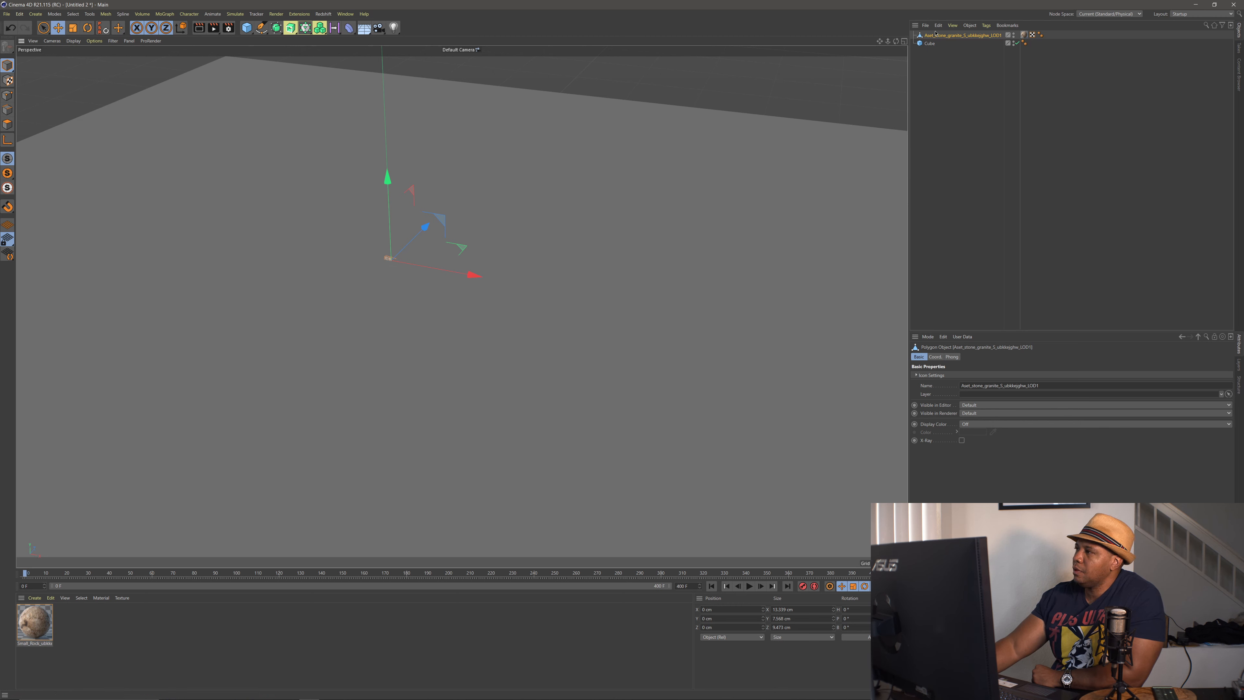
Step: Set the imported rock's X, Y and Z scale to 30
{"action": "left_click", "coordinate": [936, 357]}
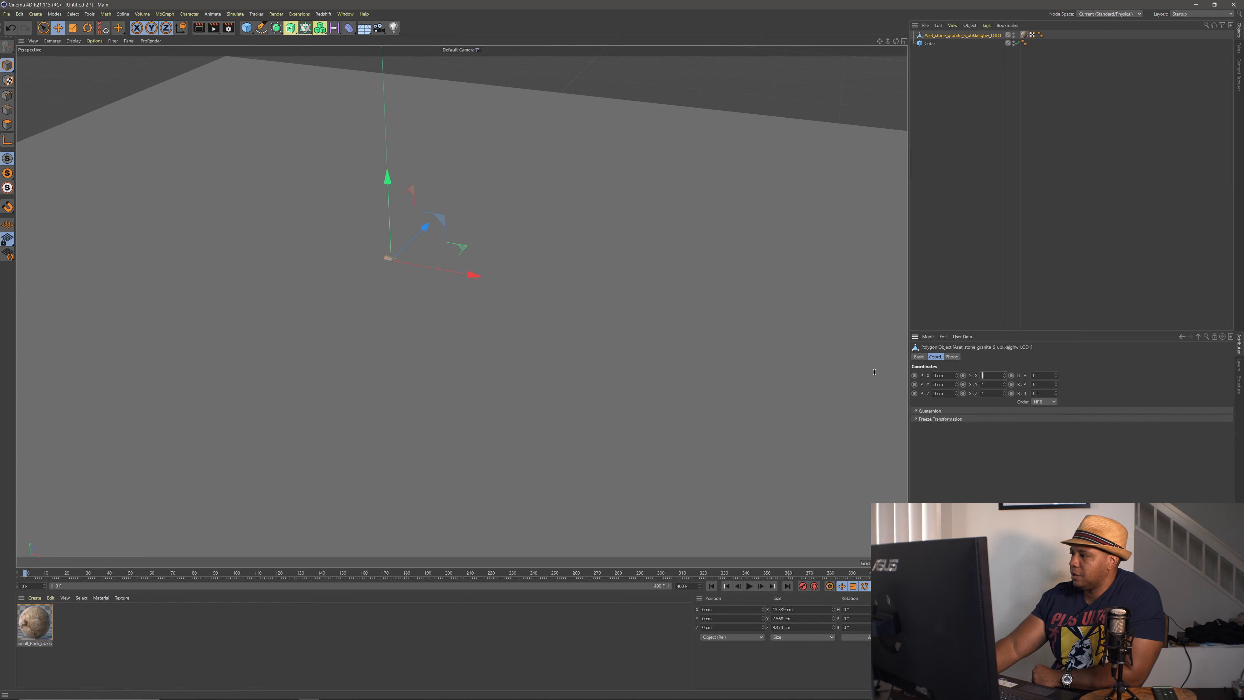
{"action": "type", "text": "30"}
{"action": "key", "text": "Tab"}
{"action": "type", "text": "30"}
{"action": "key", "text": "Tab"}
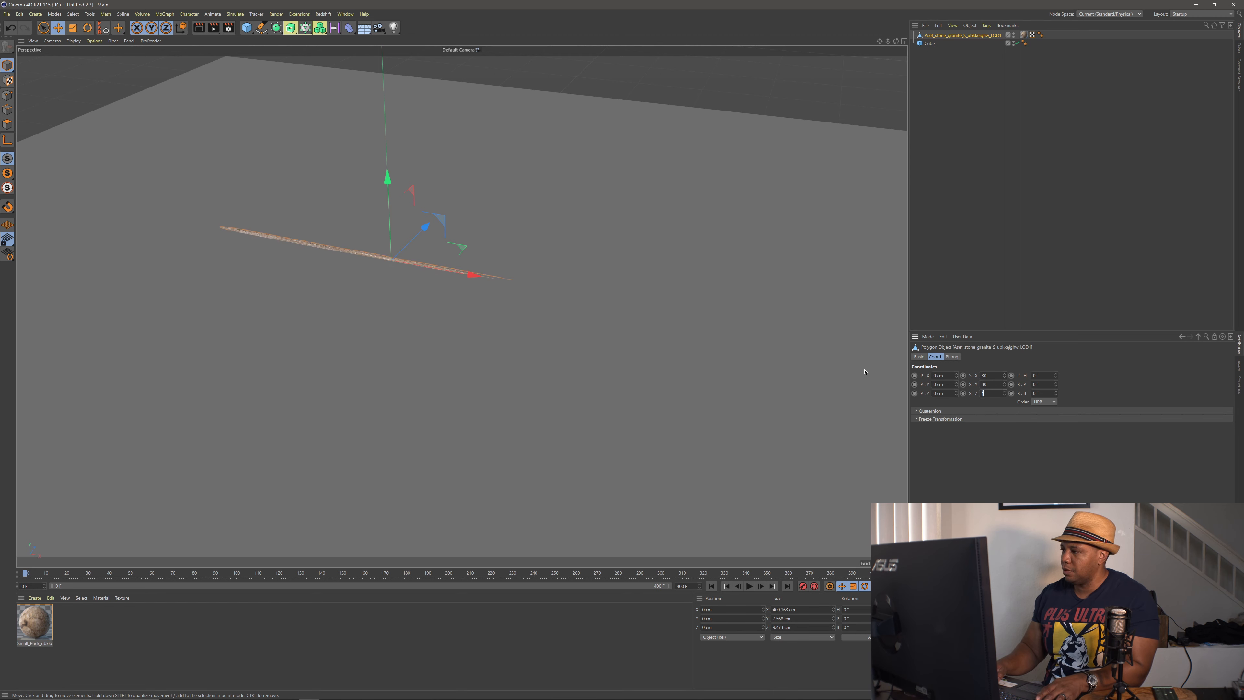
{"action": "type", "text": "30"}
{"action": "key", "text": "Return"}
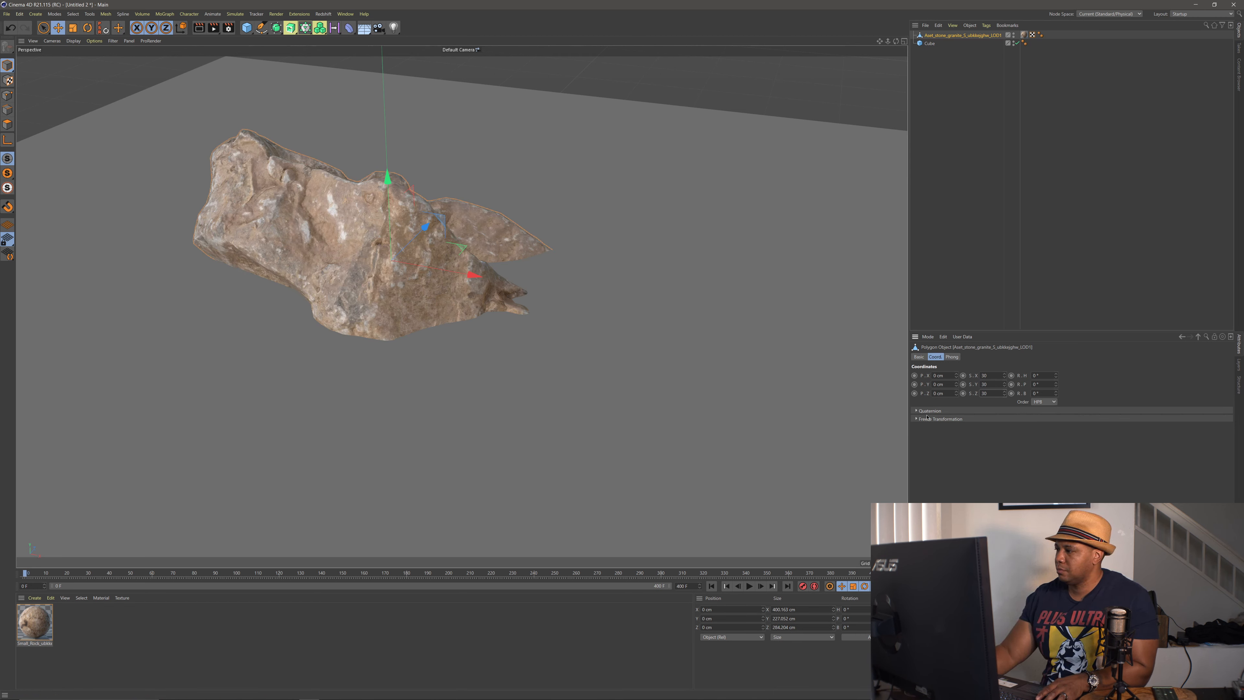
Step: Reduce the rock's scale to 25 on all three axes
{"action": "left_click_drag", "start_coordinate": [991, 375], "coordinate": [913, 371]}
{"action": "type", "text": "25"}
{"action": "key", "text": "Tab"}
{"action": "type", "text": "25"}
{"action": "key", "text": "Tab"}
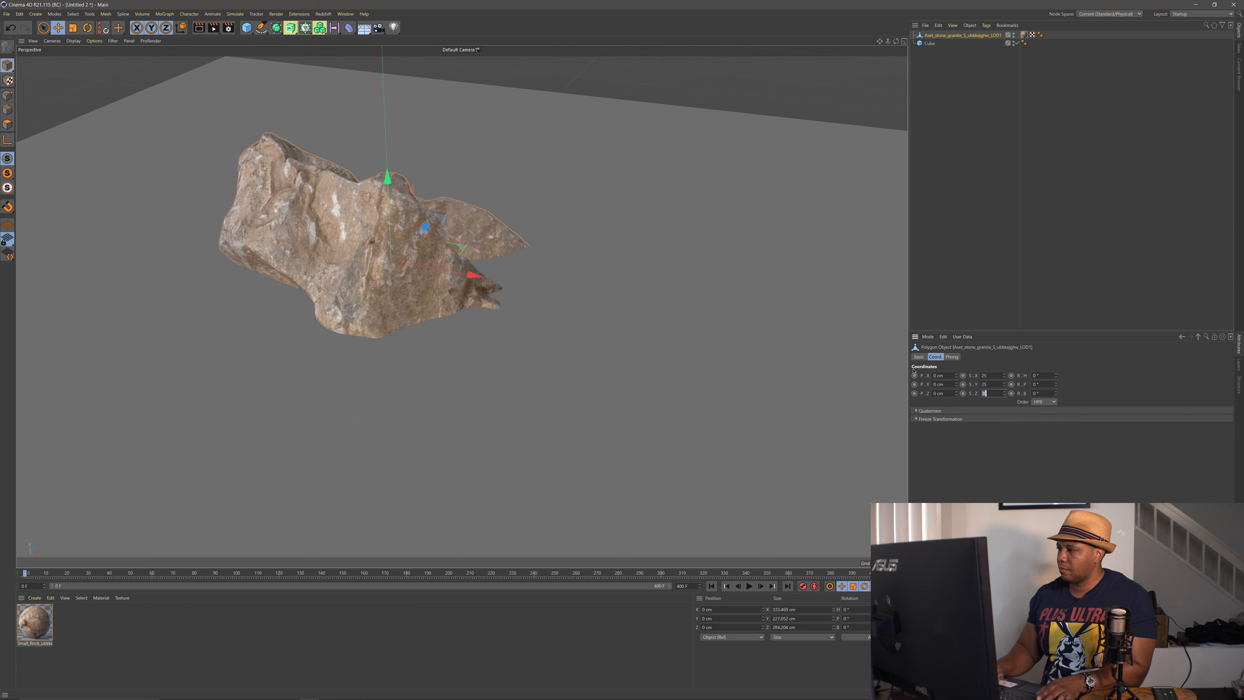
{"action": "type", "text": "25"}
{"action": "key", "text": "Return"}
Step: Raise the rock above the slab to a Y position of about 115 cm
{"action": "left_click_drag", "start_coordinate": [386, 177], "coordinate": [384, 41]}
{"action": "scroll", "coordinate": [357, 277], "scroll_direction": "down", "scroll_amount": 4}
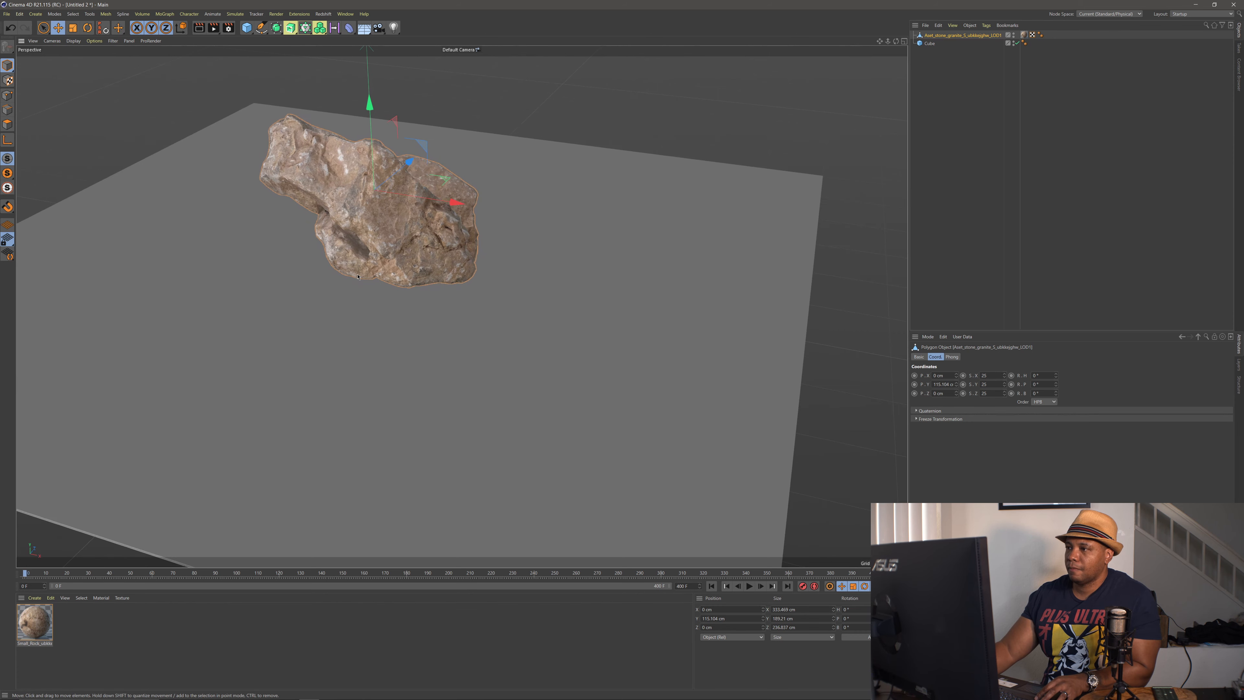
{"action": "scroll", "coordinate": [357, 276], "scroll_direction": "down", "scroll_amount": 2}
{"action": "mouse_move", "coordinate": [352, 304]}
{"action": "left_mouse_down", "text": "alt"}
{"action": "mouse_move", "coordinate": [373, 280]}
{"action": "mouse_move", "coordinate": [359, 295]}
{"action": "left_mouse_up", "text": "alt"}
Step: Set the rock's scale to 20 on all three axes and raise it to a Y position of about 220 cm
{"action": "left_click_drag", "start_coordinate": [989, 375], "coordinate": [847, 369]}
{"action": "type", "text": "20"}
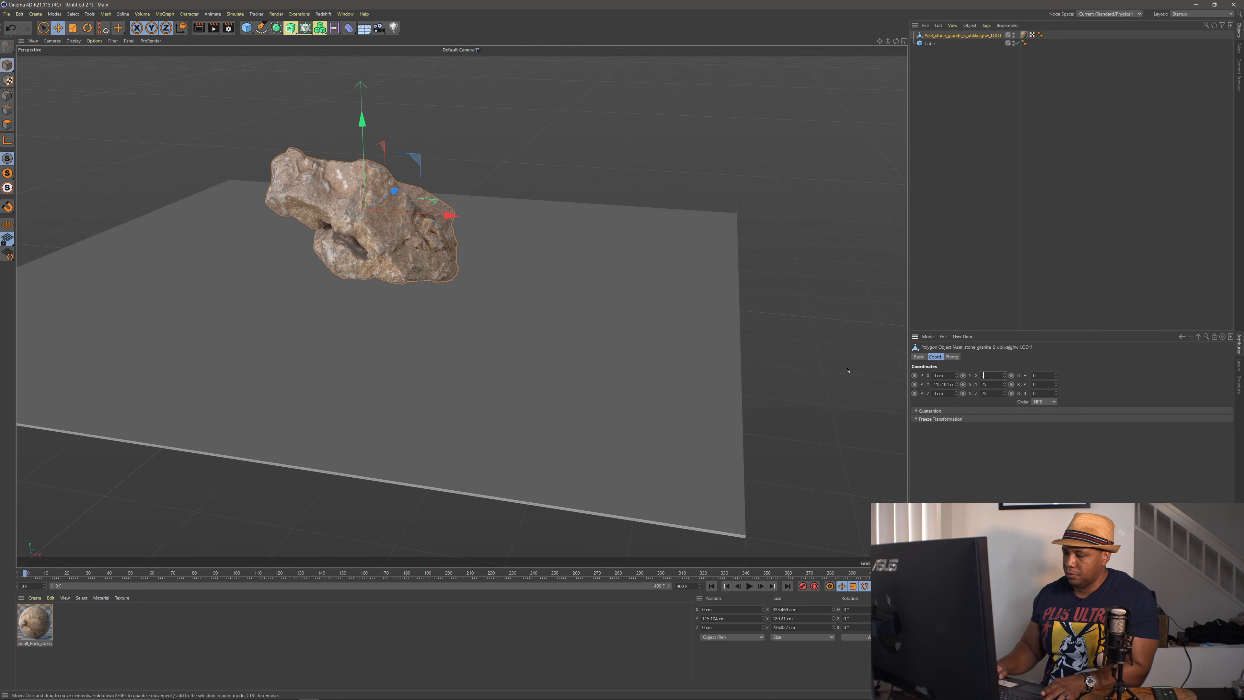
{"action": "key", "text": "Tab"}
{"action": "type", "text": "20"}
{"action": "key", "text": "Tab"}
{"action": "type", "text": "20"}
{"action": "key", "text": "Return"}
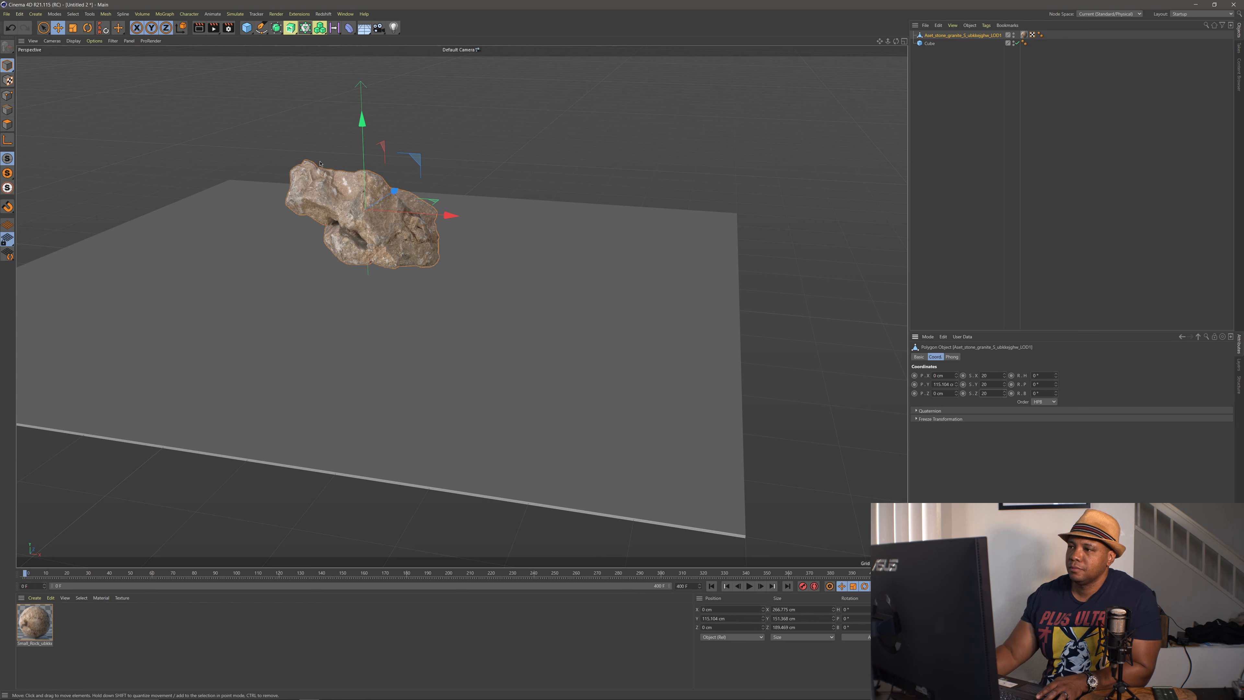
{"action": "left_click_drag", "start_coordinate": [364, 142], "coordinate": [363, 78]}
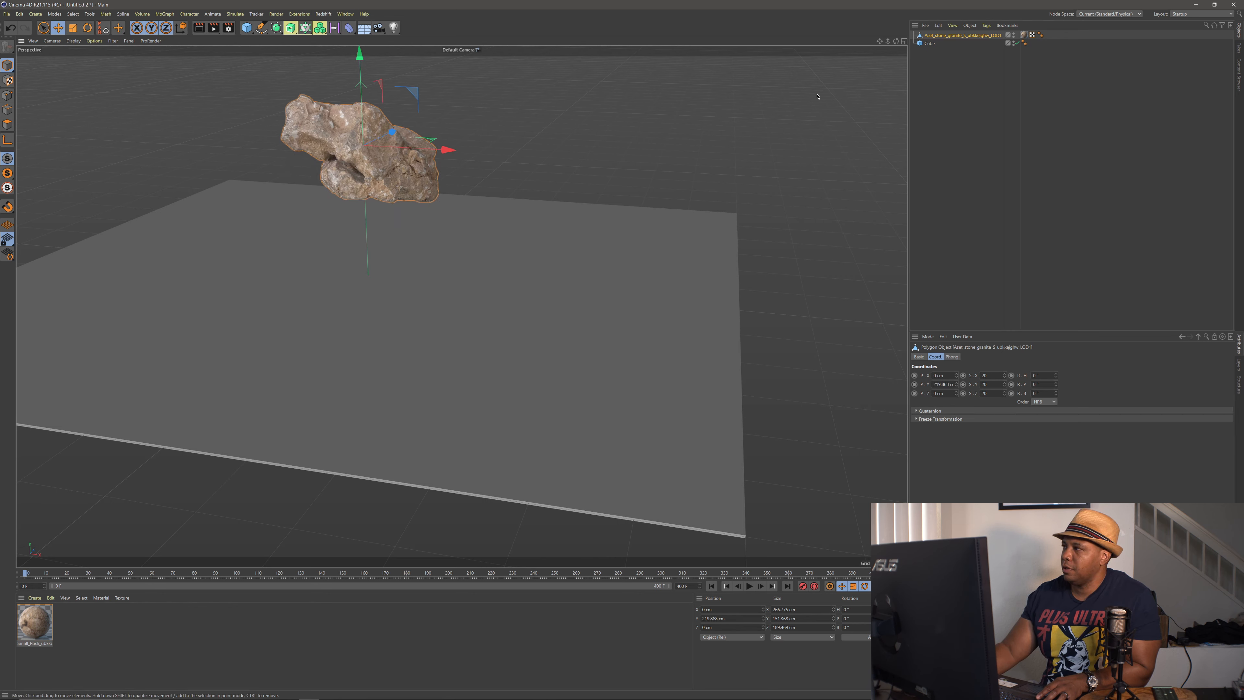
Step: Enlarge the ground slab to 2000 cm in both its X and Z size
{"action": "left_click", "coordinate": [929, 43]}
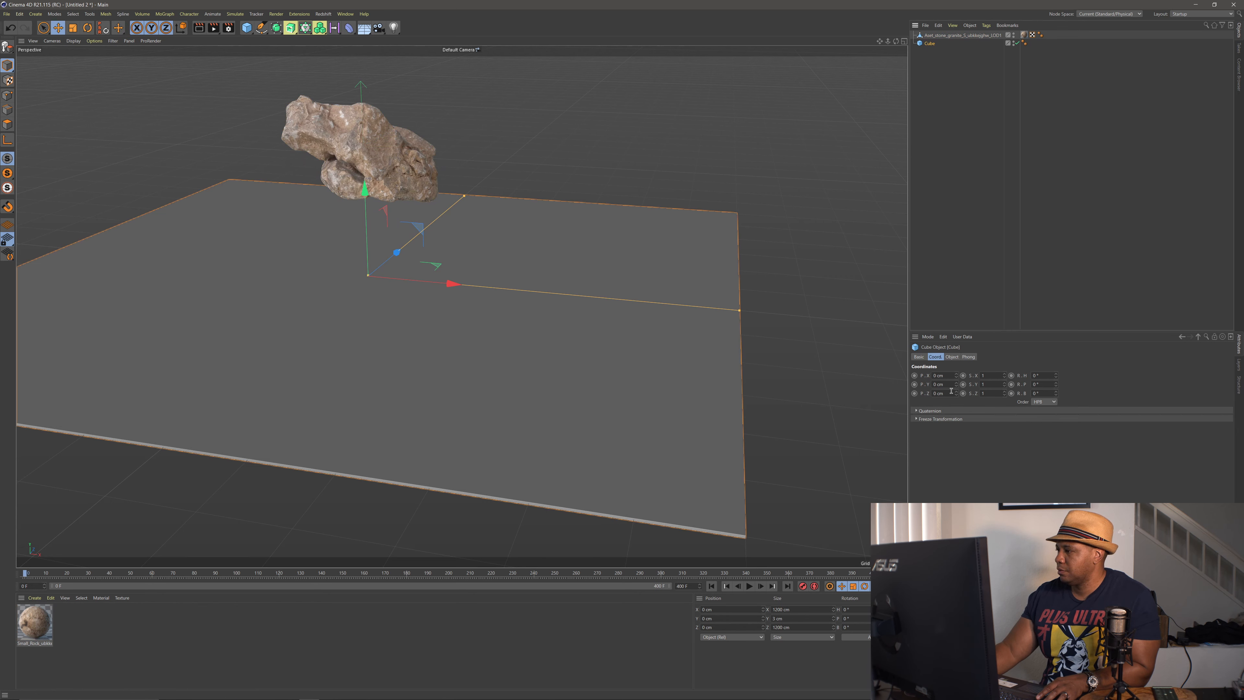
{"action": "left_click", "coordinate": [951, 356]}
{"action": "double_click", "coordinate": [956, 376]}
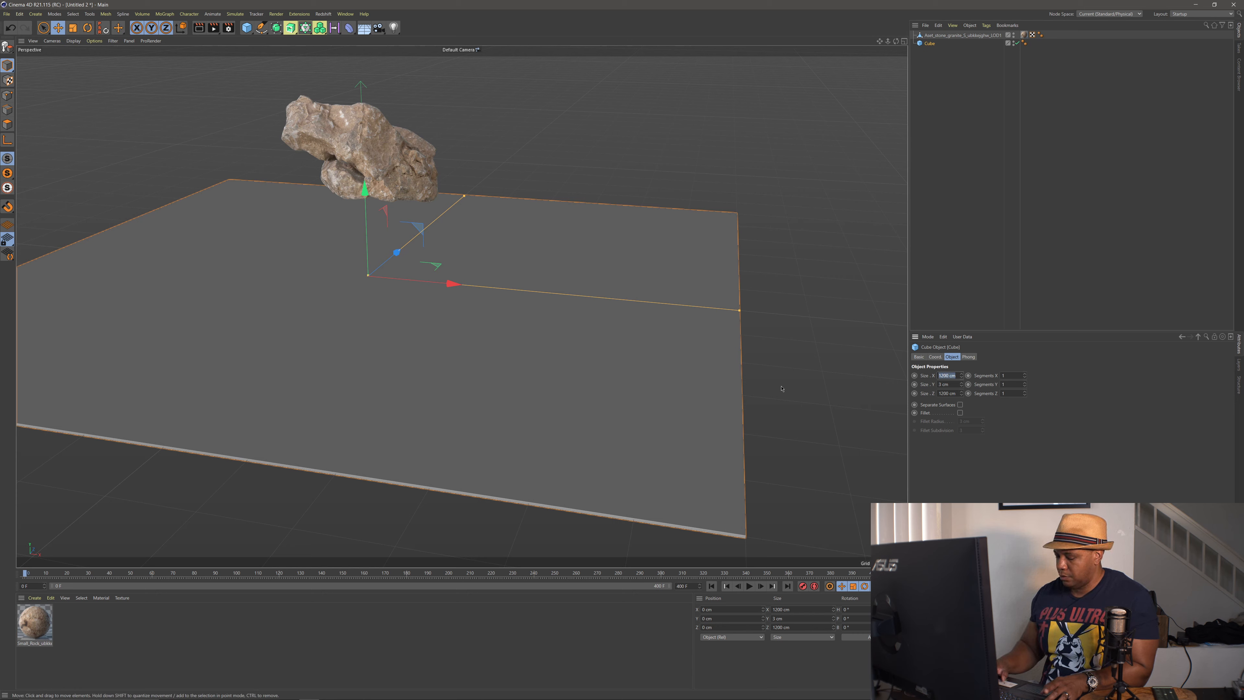
{"action": "type", "text": "2000"}
{"action": "key", "text": "Tab"}
{"action": "key", "text": "Tab"}
{"action": "type", "text": "20"}
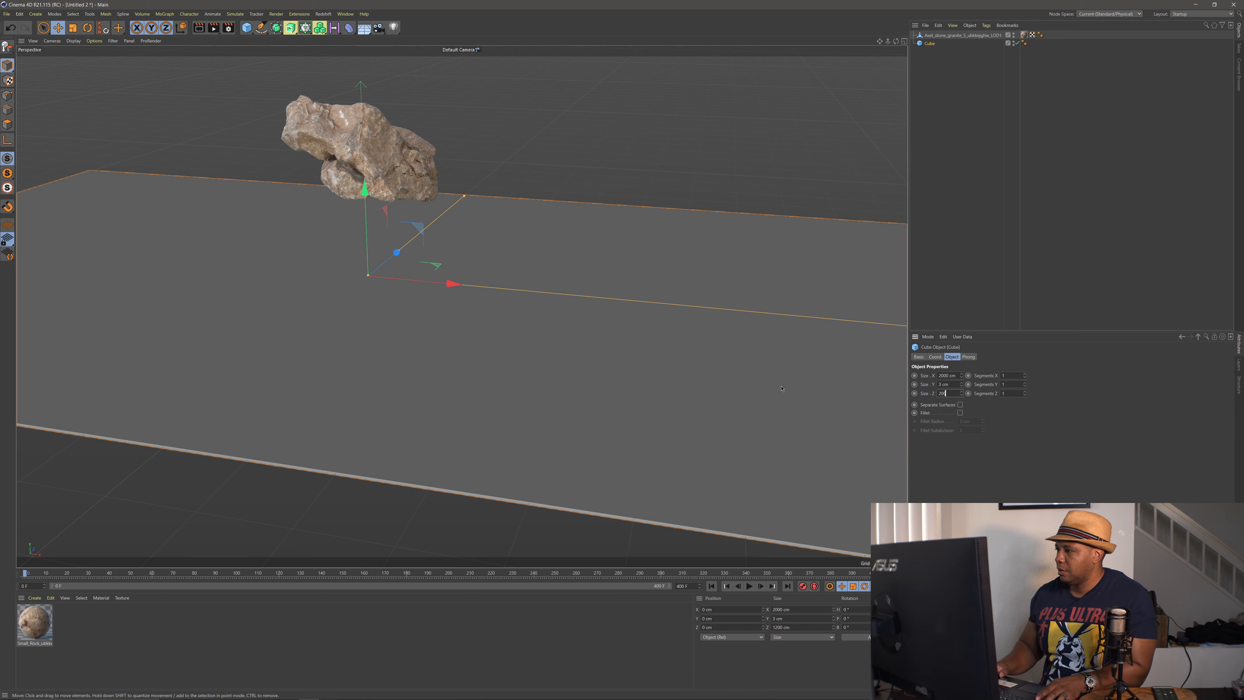
{"action": "type", "text": "0"}
{"action": "key", "text": "Return"}
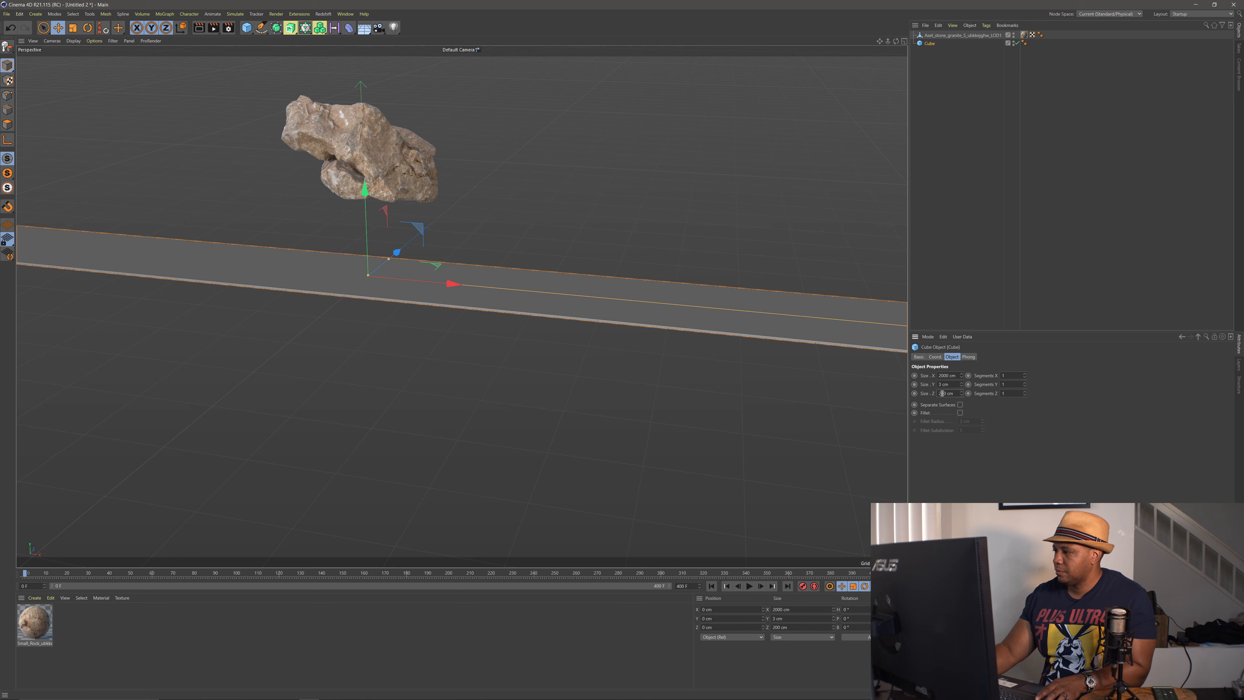
{"action": "type", "text": "0"}
{"action": "key", "text": "Return"}
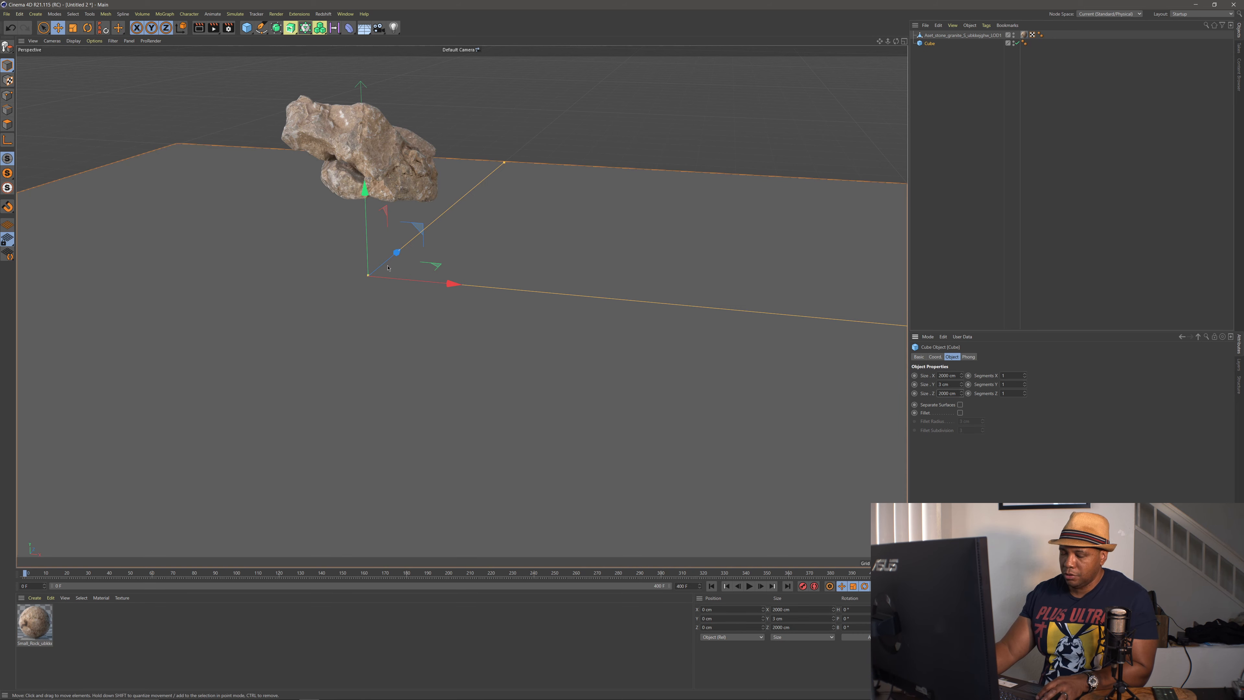
Step: Place the rock under a new Voronoi Fracture object and open its Point Generator - Distribution source settings
{"action": "middle_click_drag", "start_coordinate": [379, 251], "coordinate": [467, 307], "text": "alt"}
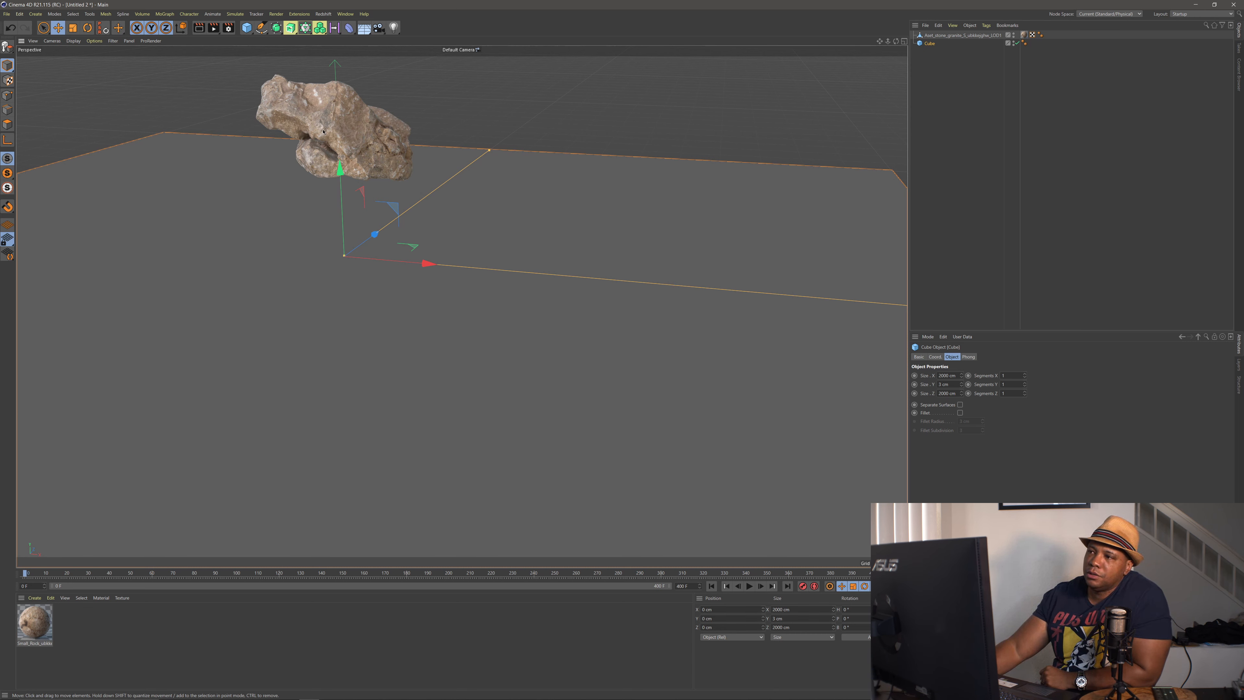
{"action": "left_click", "coordinate": [370, 179]}
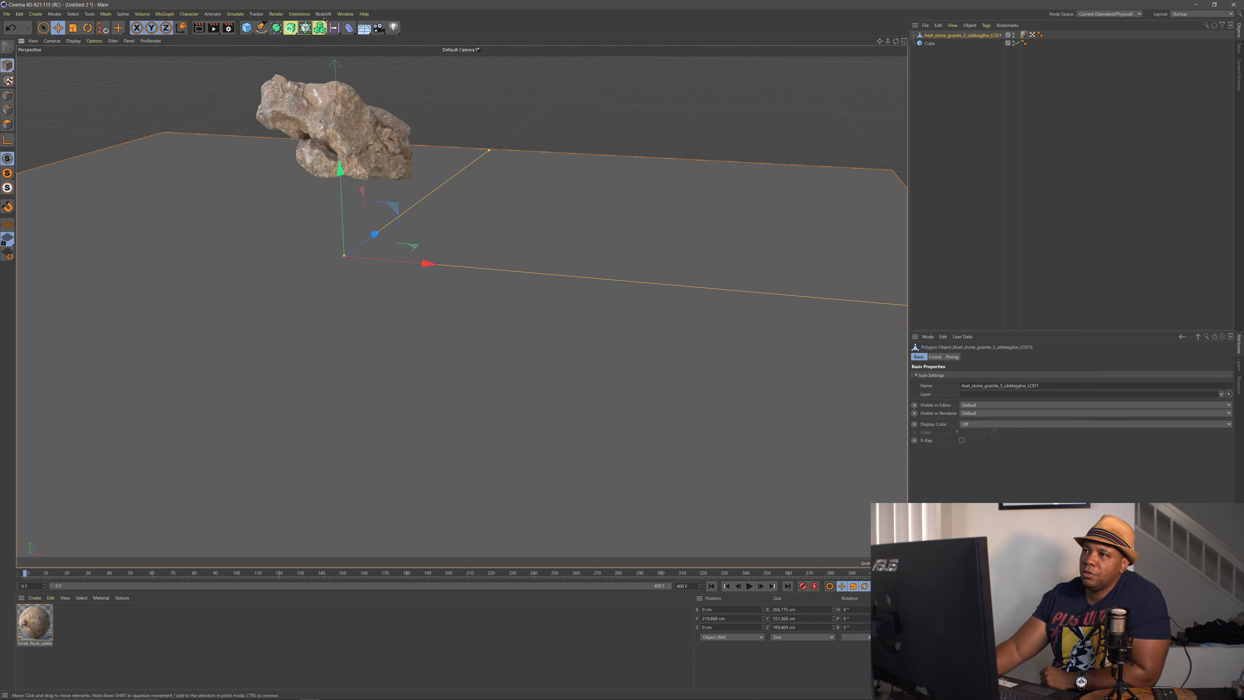
{"action": "left_click", "coordinate": [164, 14]}
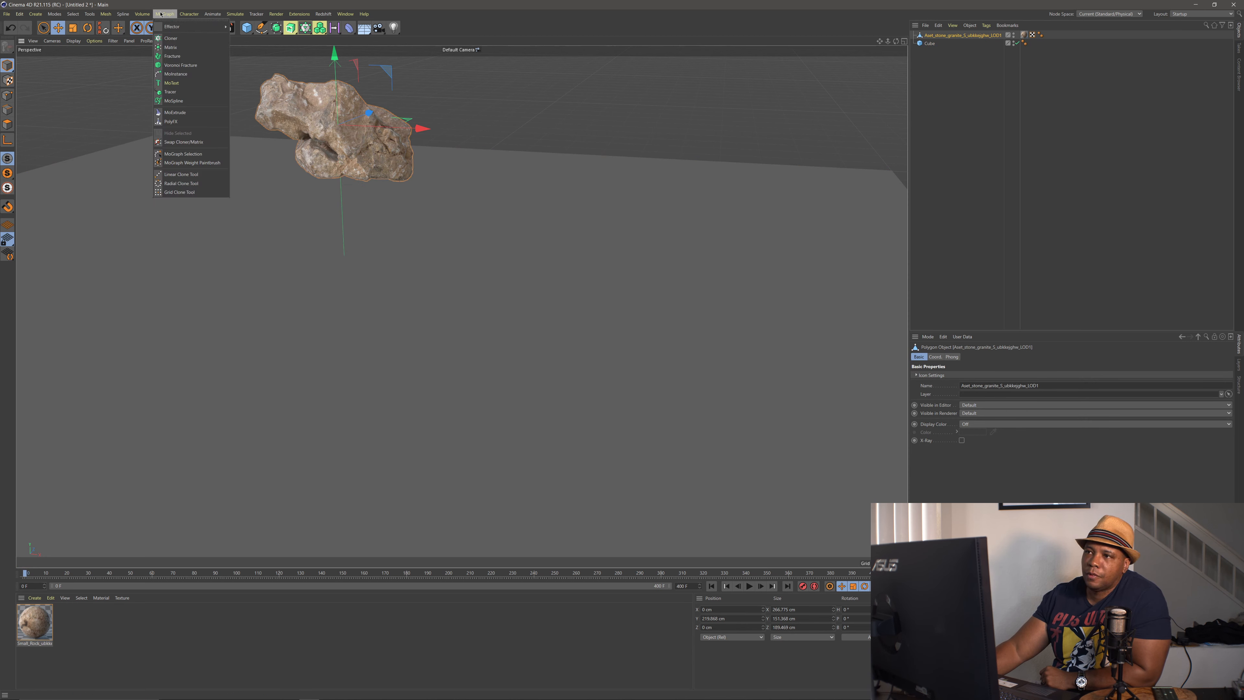
{"action": "left_click", "coordinate": [187, 66]}
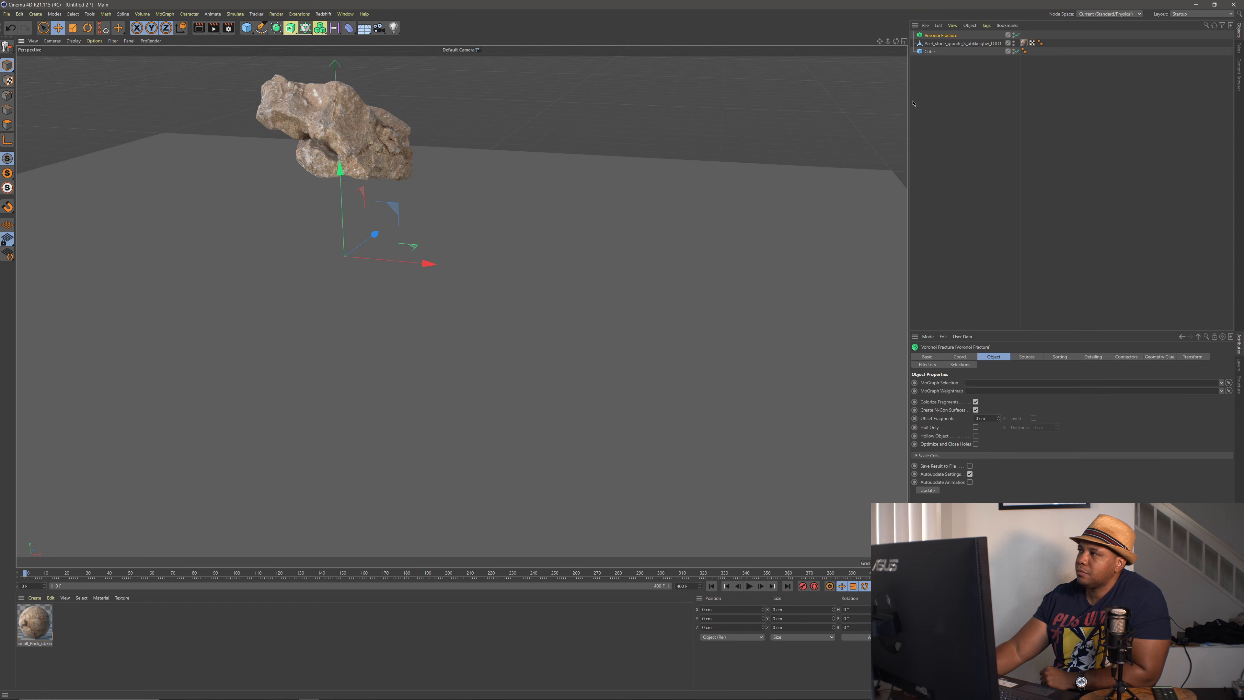
{"action": "left_click", "coordinate": [942, 35]}
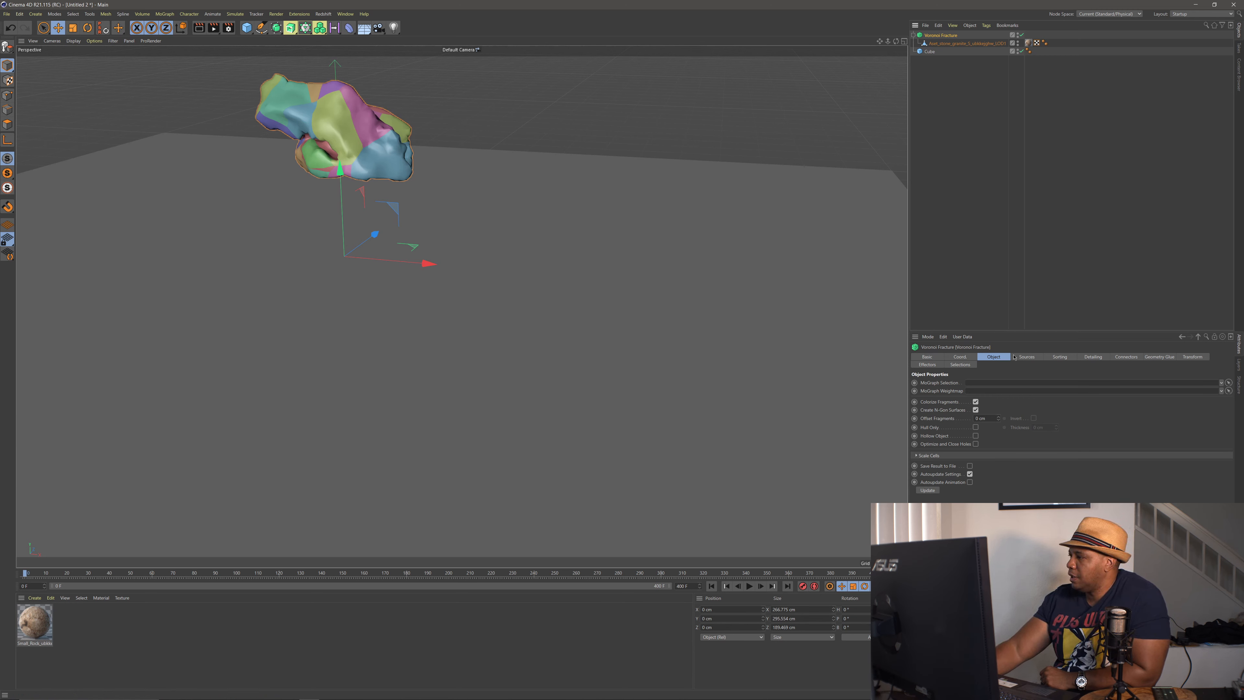
{"action": "left_click", "coordinate": [1035, 359]}
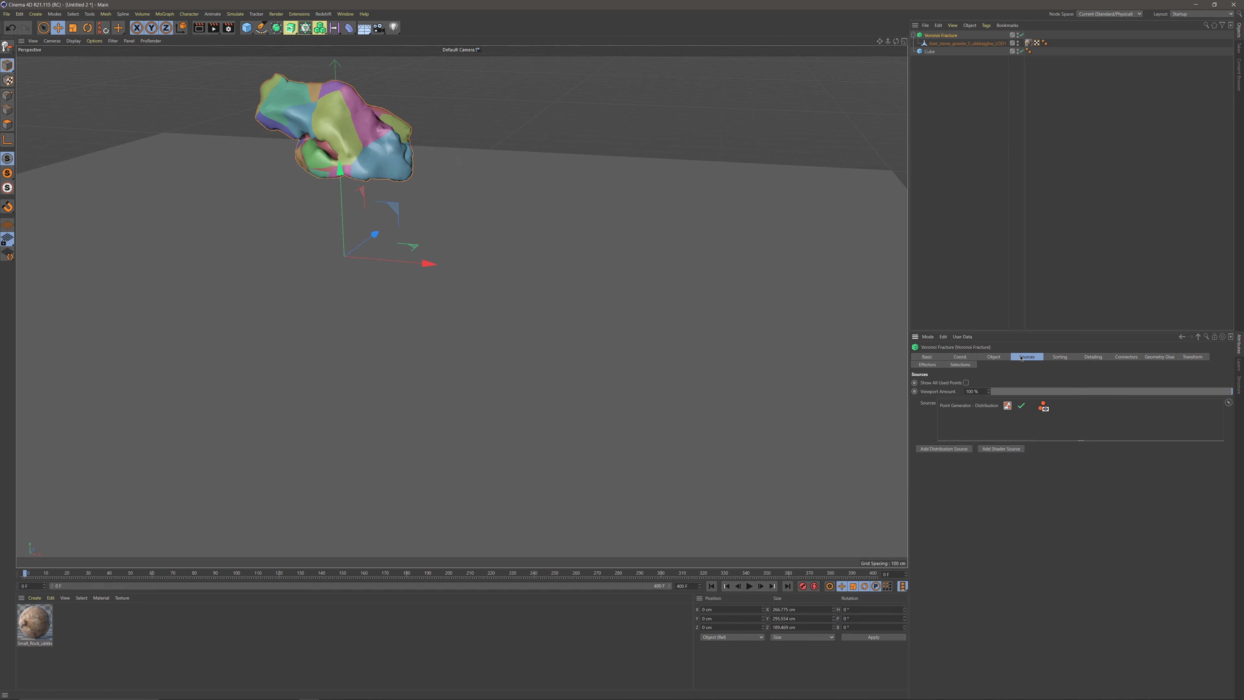
{"action": "left_click", "coordinate": [963, 405]}
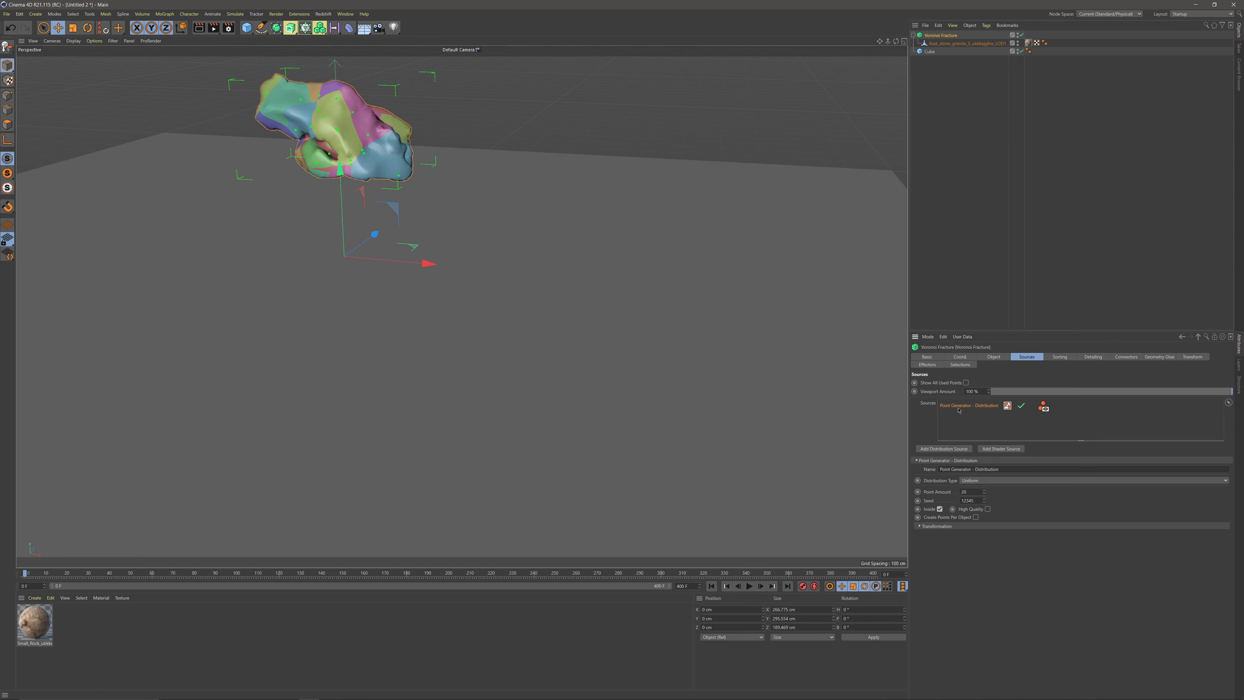
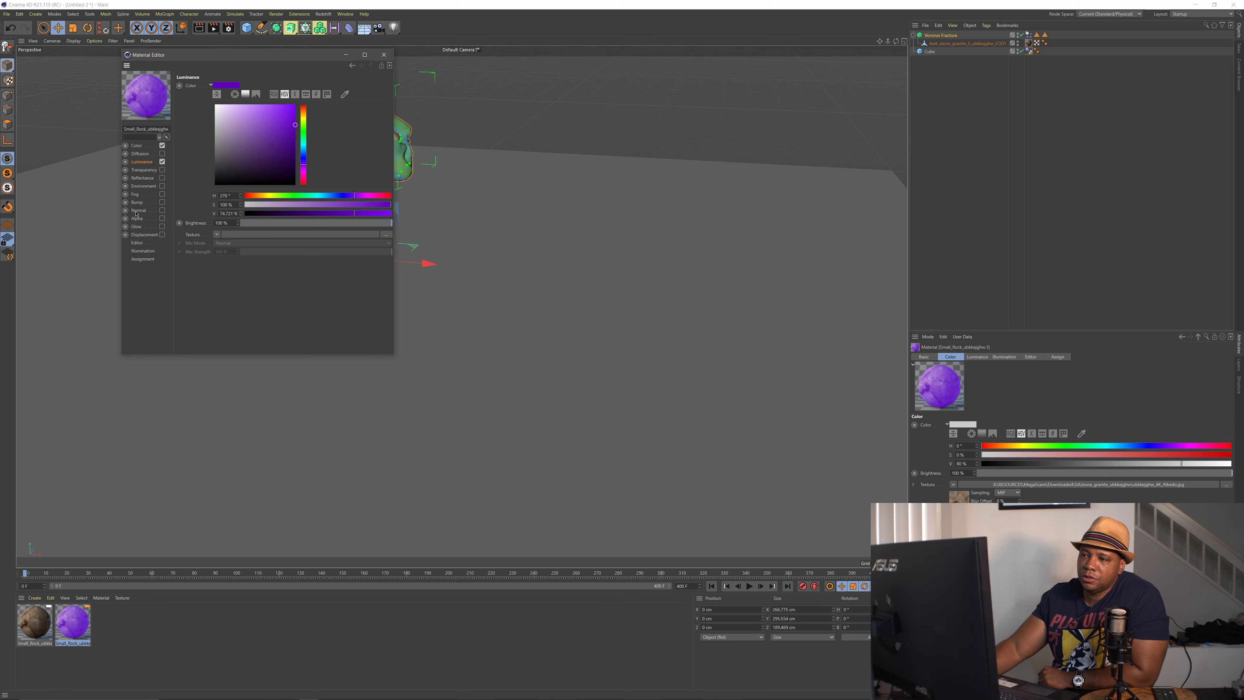
Step: Enable the Normal channel on the purple rock material and load the rock's 4K Normal_LOD1.png from its MegaScans folder
{"action": "left_click", "coordinate": [138, 211]}
{"action": "left_click", "coordinate": [162, 211]}
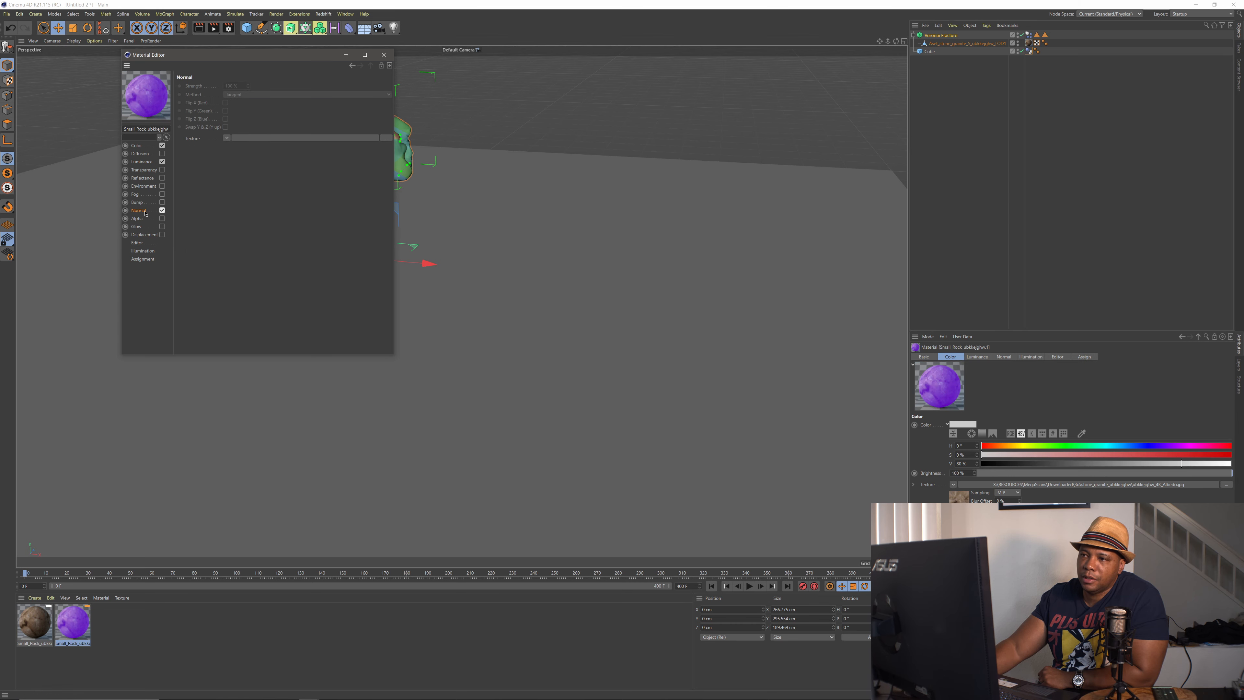
{"action": "left_click", "coordinate": [268, 691]}
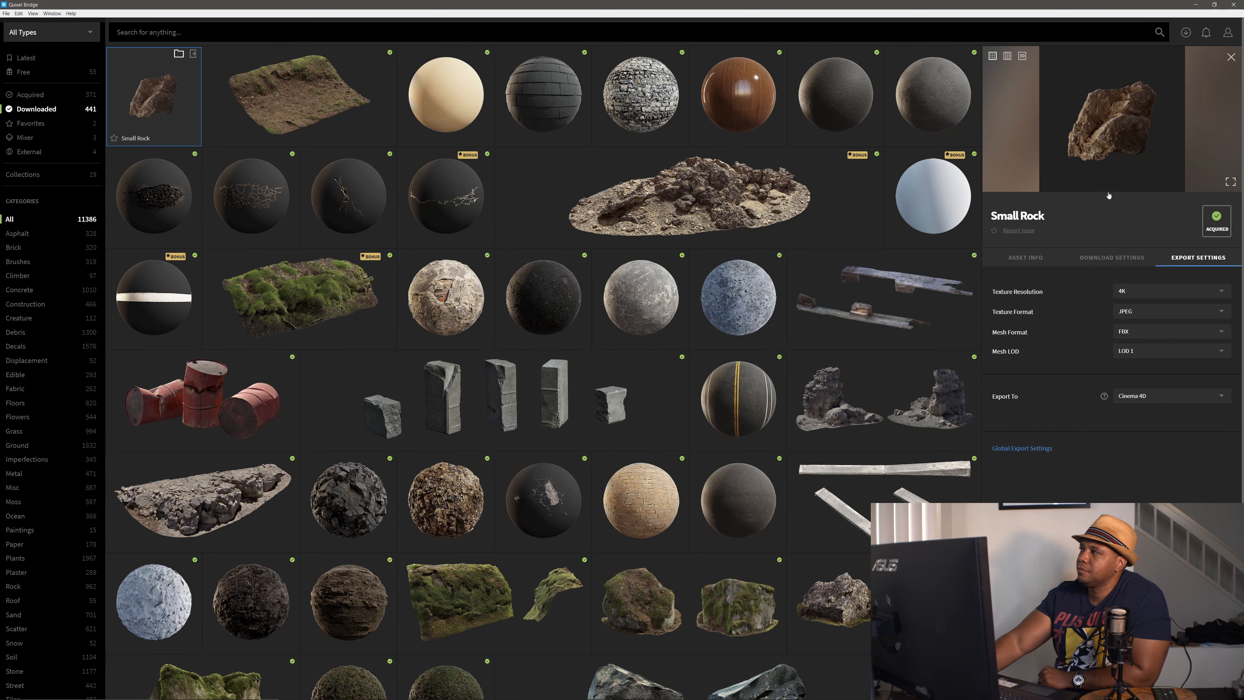
{"action": "left_click", "coordinate": [1196, 4]}
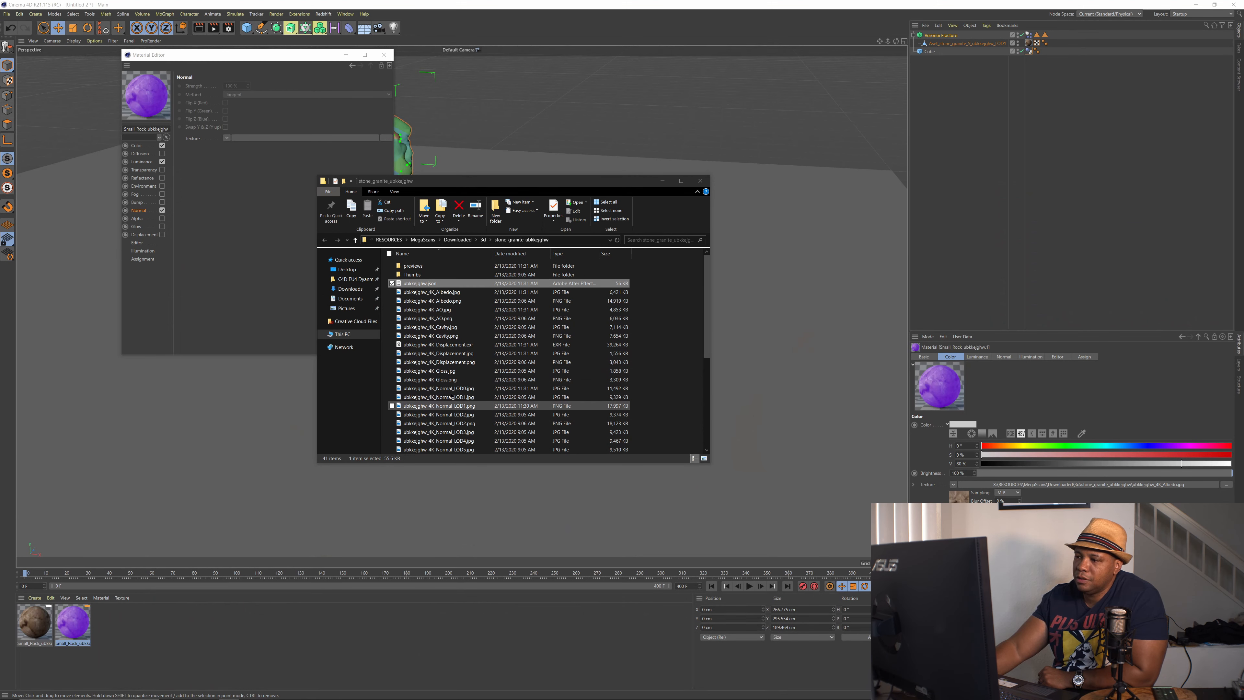
{"action": "scroll", "coordinate": [430, 335], "scroll_direction": "down", "scroll_amount": 1}
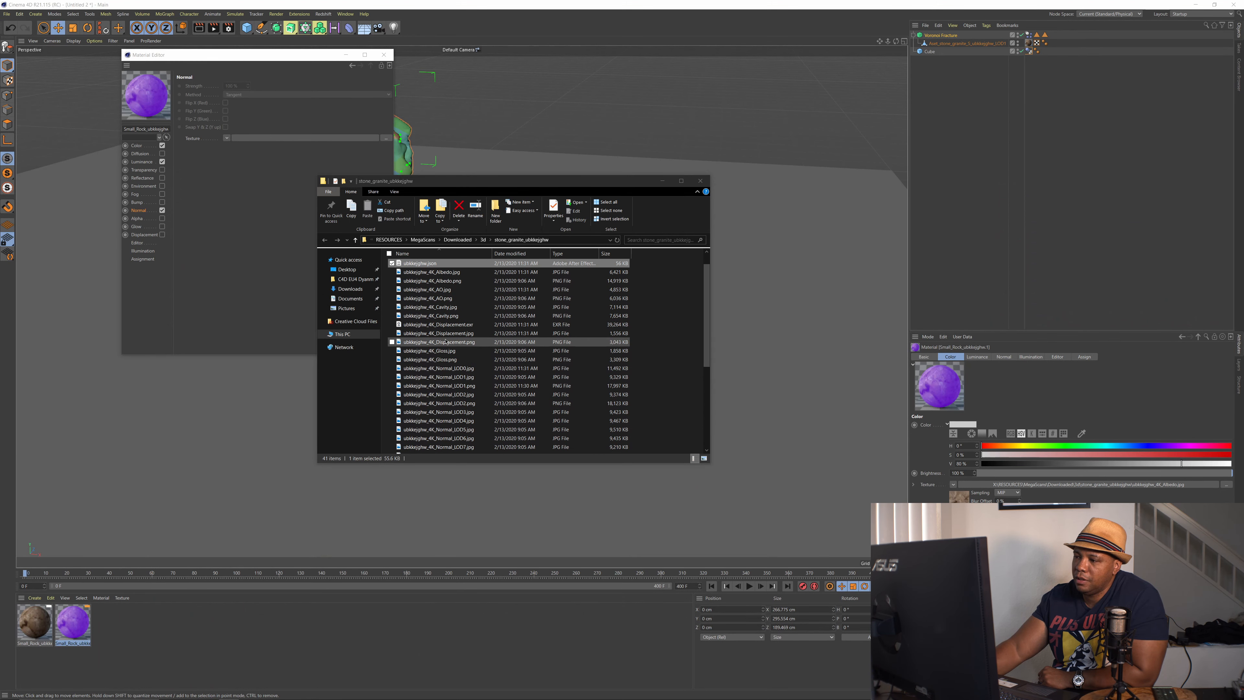
{"action": "left_click", "coordinate": [472, 386]}
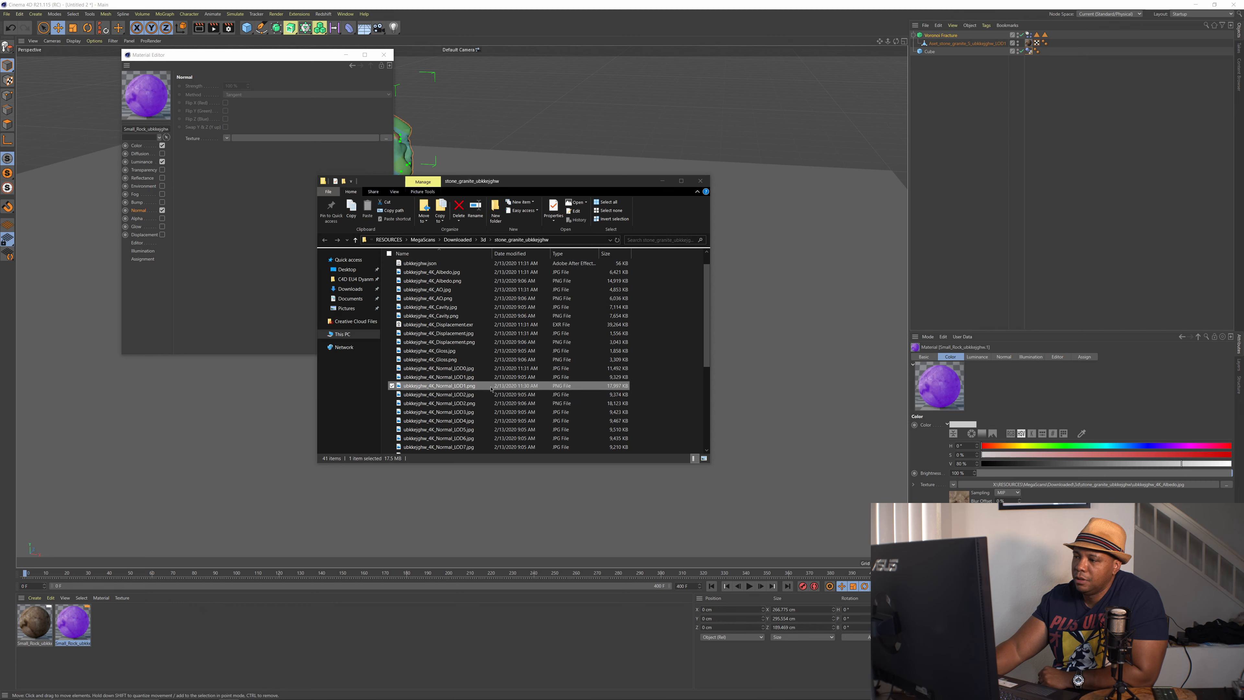
{"action": "left_click_drag", "start_coordinate": [472, 390], "coordinate": [250, 139]}
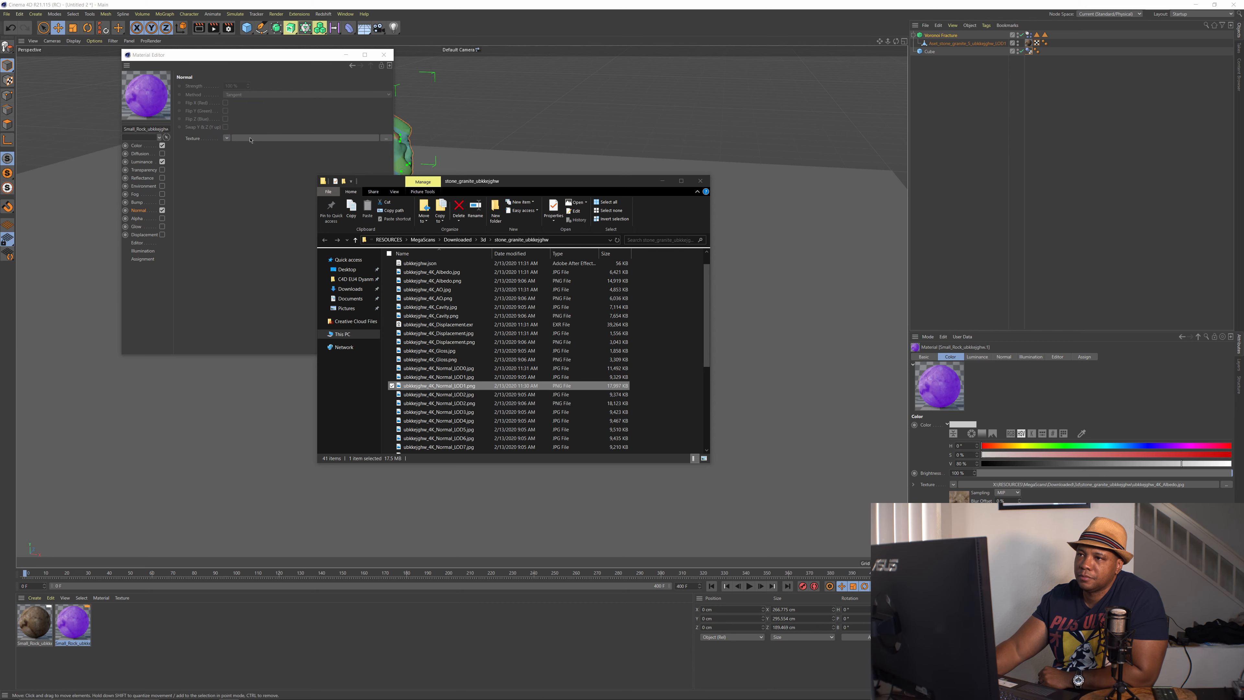
{"action": "left_click", "coordinate": [687, 390]}
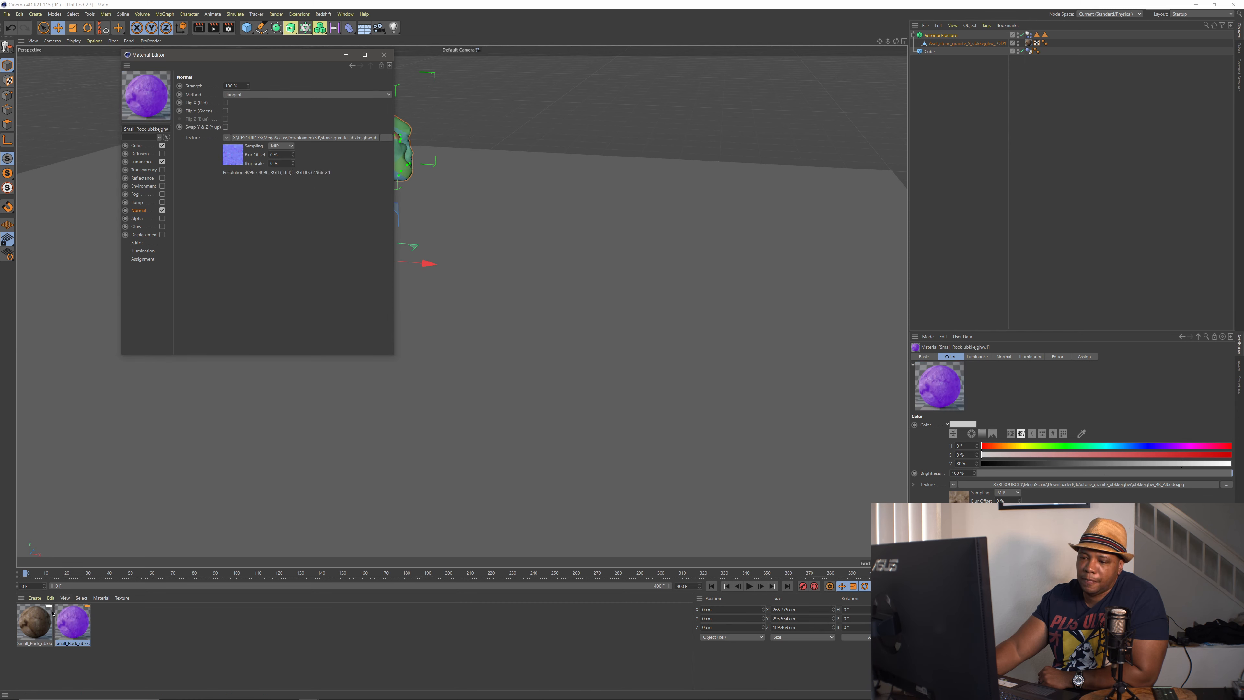
Step: Enable the Normal channel on the original brown rock material, load the same 4K Normal_LOD1.png, and close the Material Editor
{"action": "double_click", "coordinate": [29, 624]}
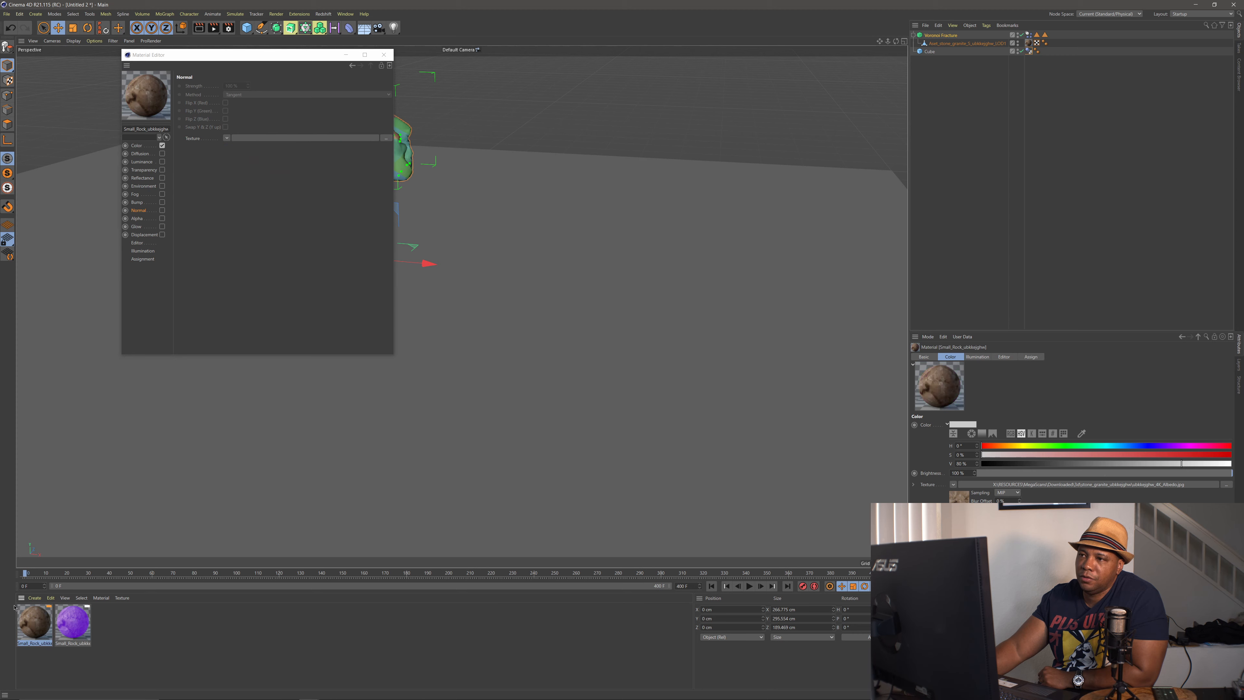
{"action": "left_click", "coordinate": [162, 210]}
{"action": "left_click", "coordinate": [229, 695]}
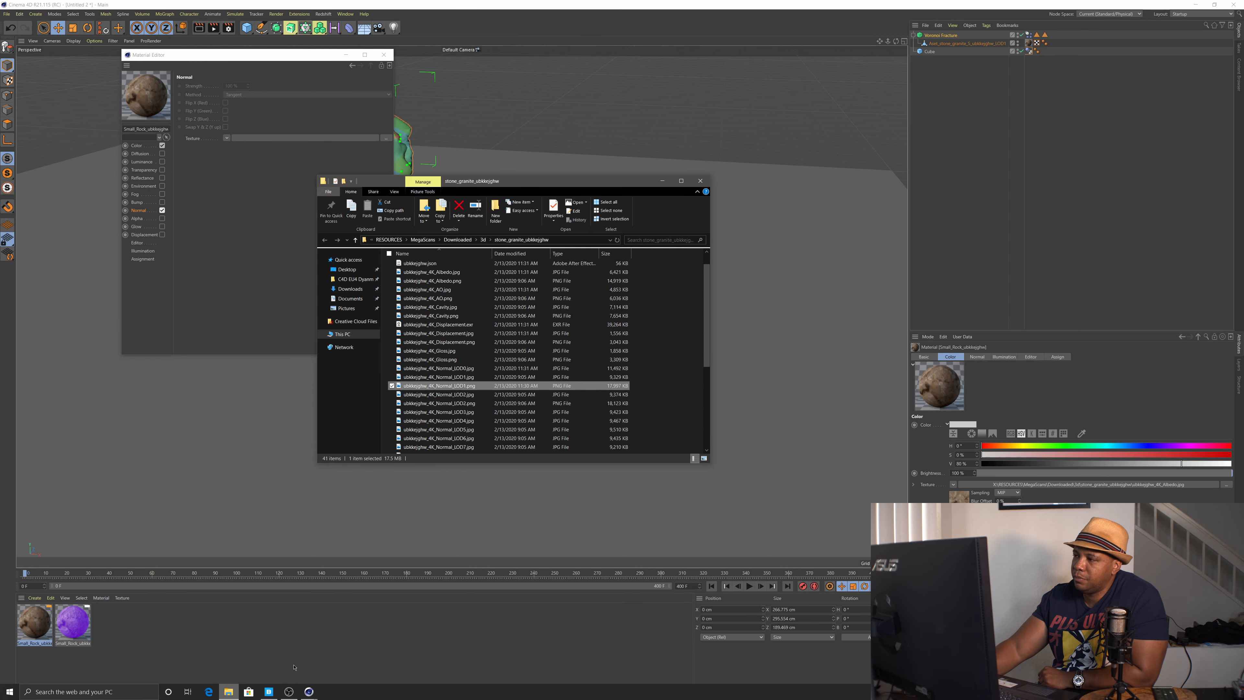
{"action": "left_click_drag", "start_coordinate": [441, 385], "coordinate": [288, 140]}
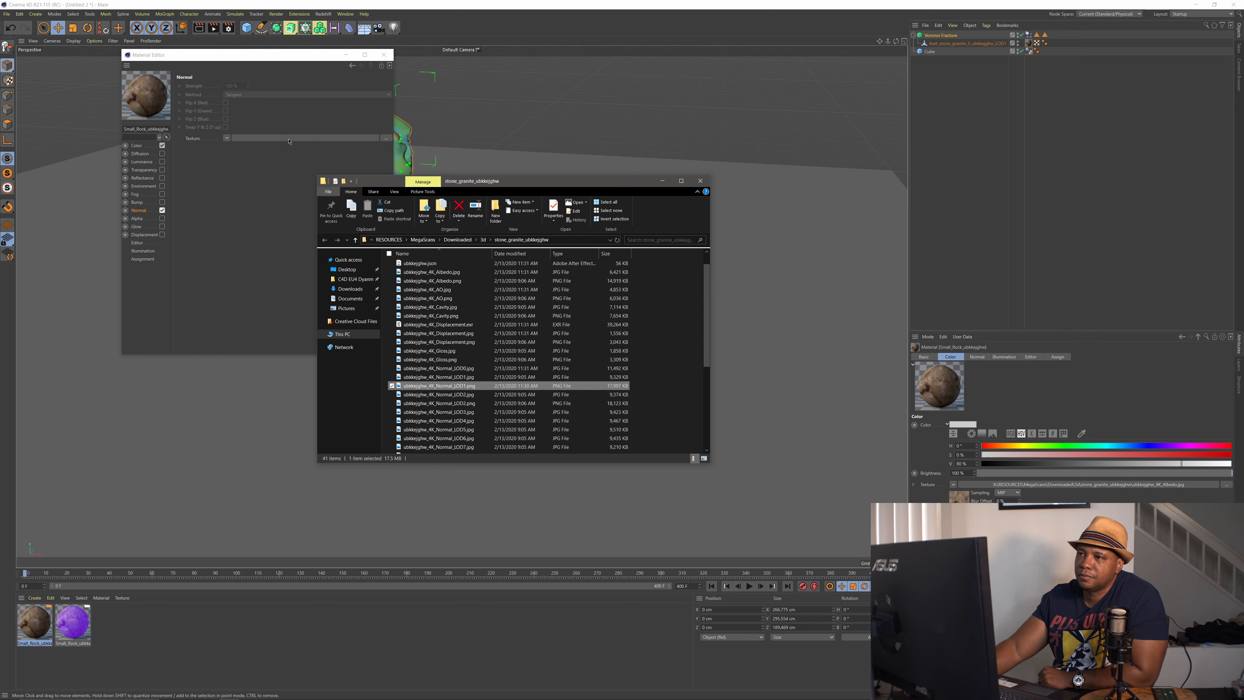
{"action": "left_click", "coordinate": [685, 389]}
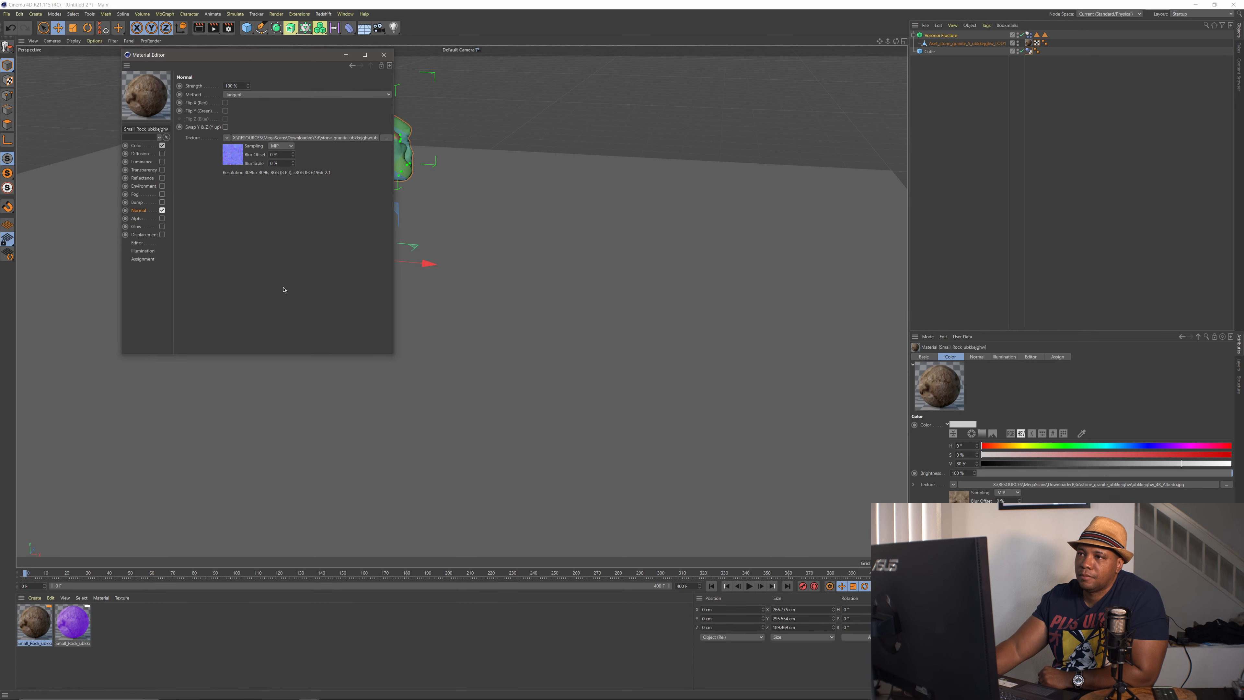
{"action": "left_click", "coordinate": [383, 55]}
Step: Assign the purple material to the rock and restrict it to the Inside Faces selection
{"action": "left_click", "coordinate": [72, 621]}
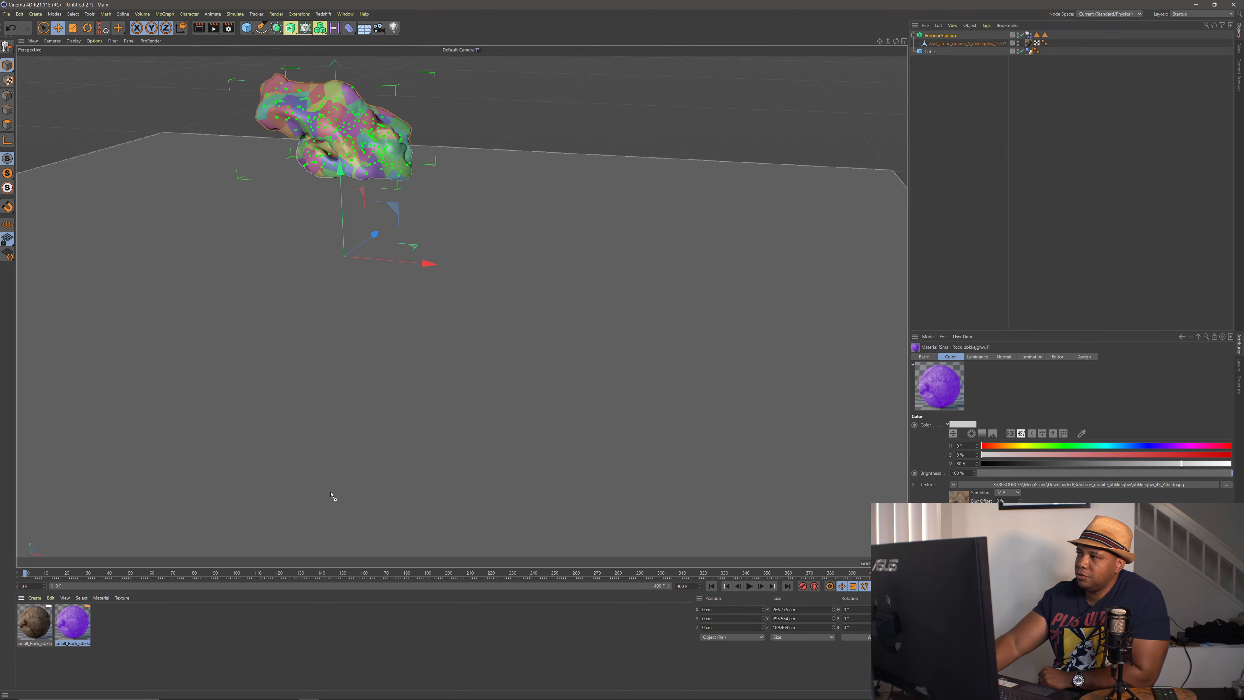
{"action": "left_click_drag", "start_coordinate": [331, 495], "coordinate": [1055, 44]}
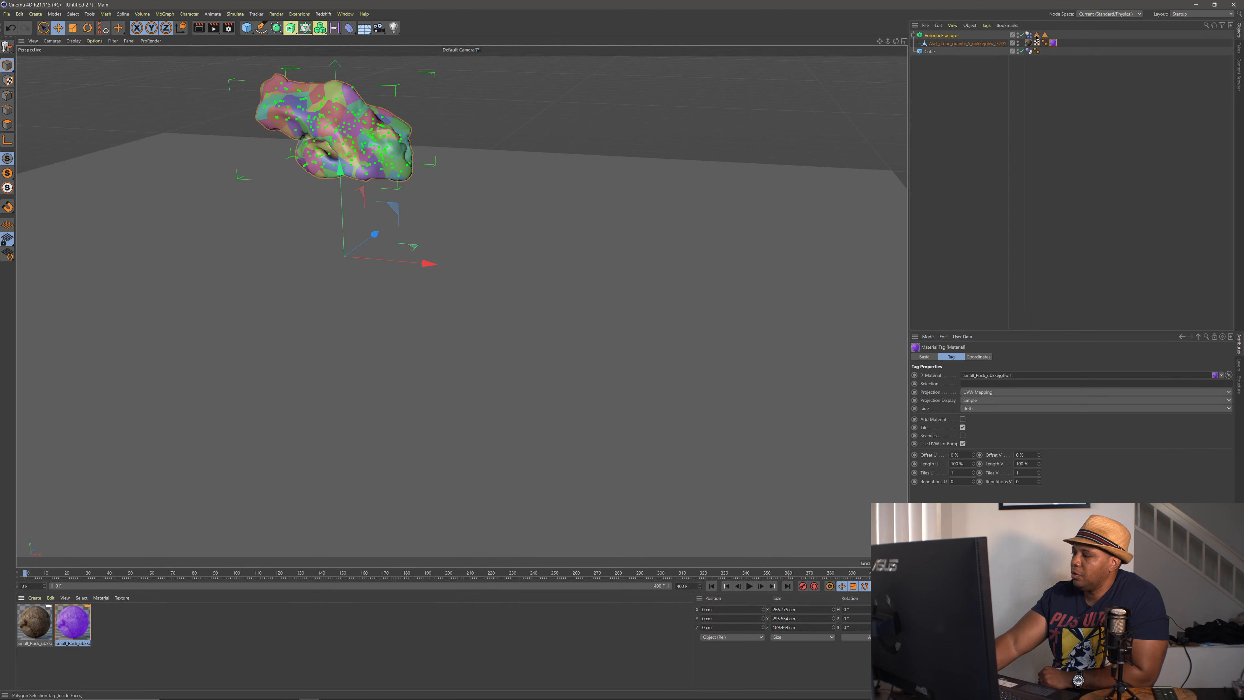
{"action": "left_click_drag", "start_coordinate": [991, 374], "coordinate": [986, 387]}
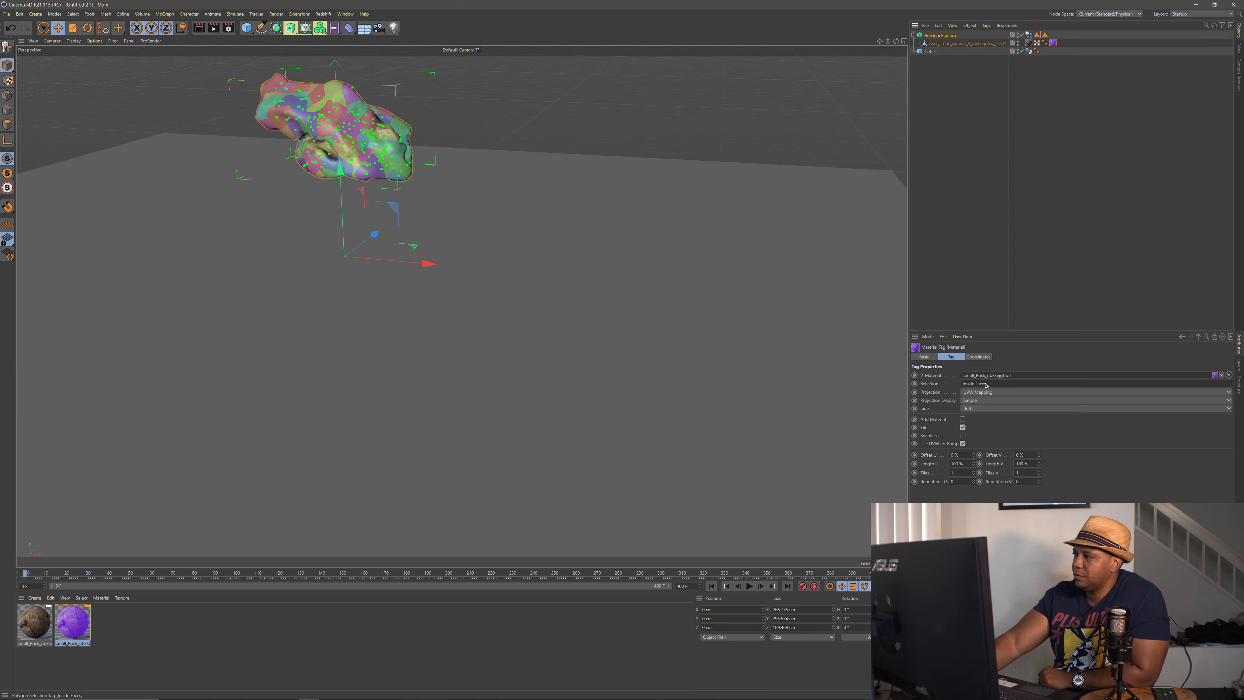
Step: Bake all dynamics to cache from the Voronoi Fracture's Dynamics Body tag
{"action": "left_click", "coordinate": [1028, 35]}
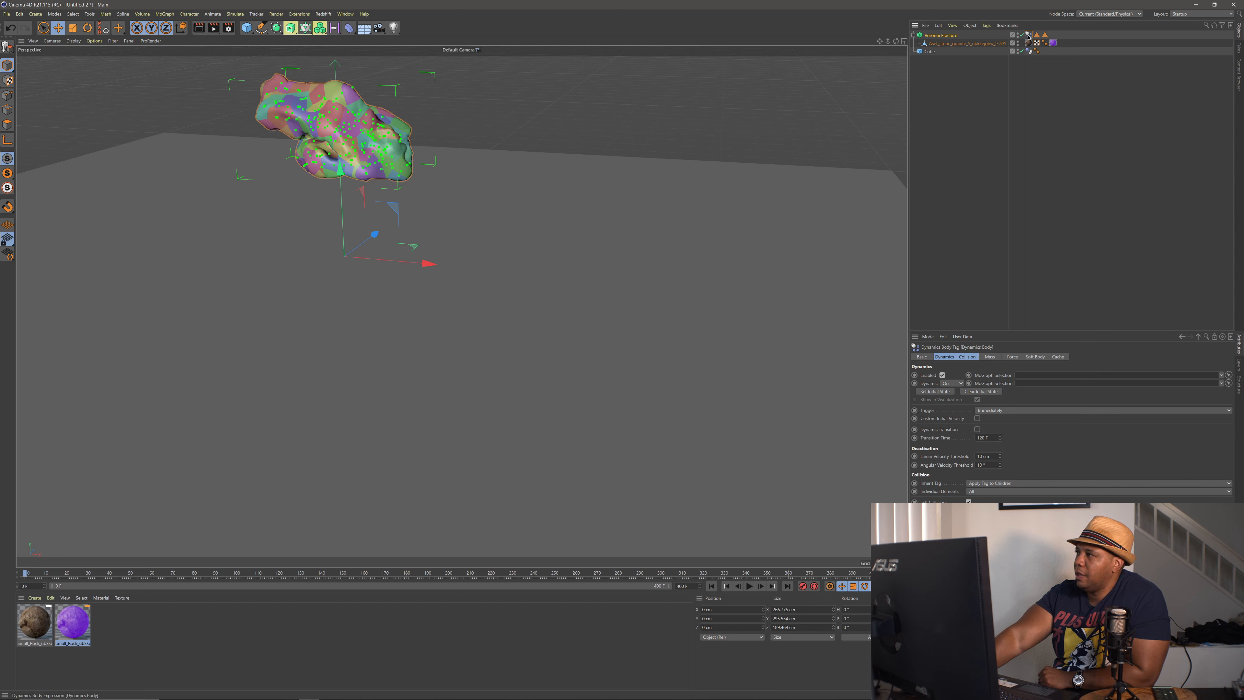
{"action": "left_click", "coordinate": [1058, 356]}
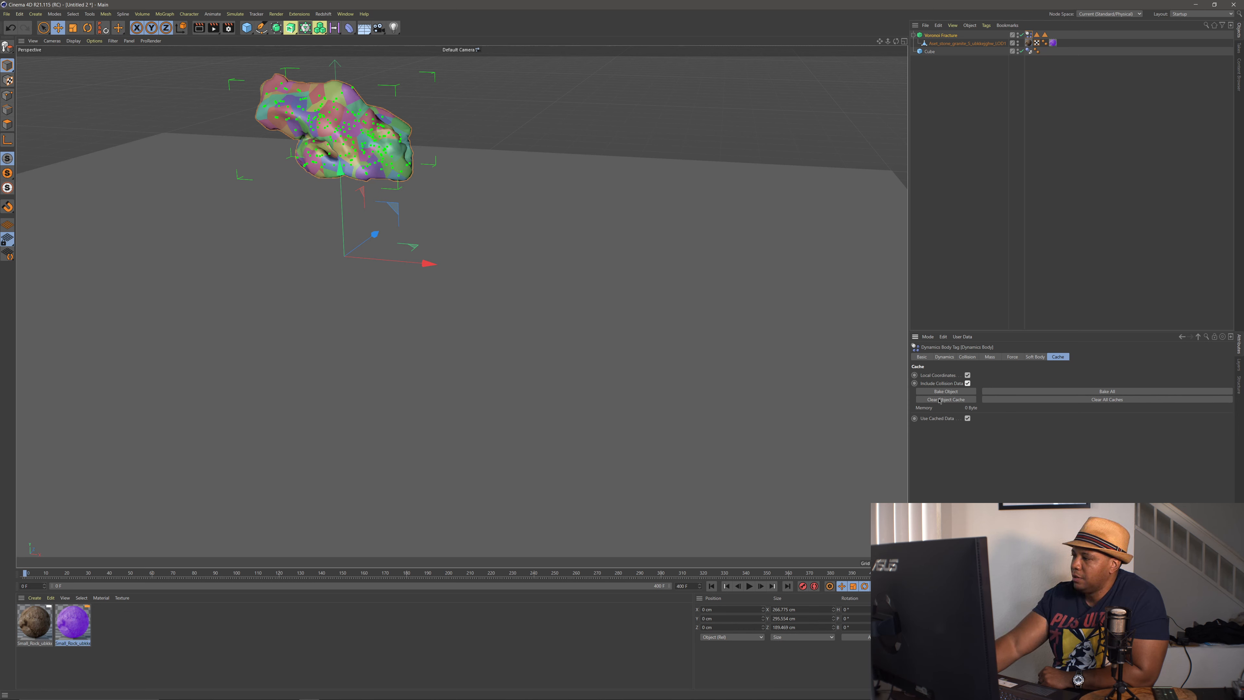
{"action": "left_click", "coordinate": [1107, 392]}
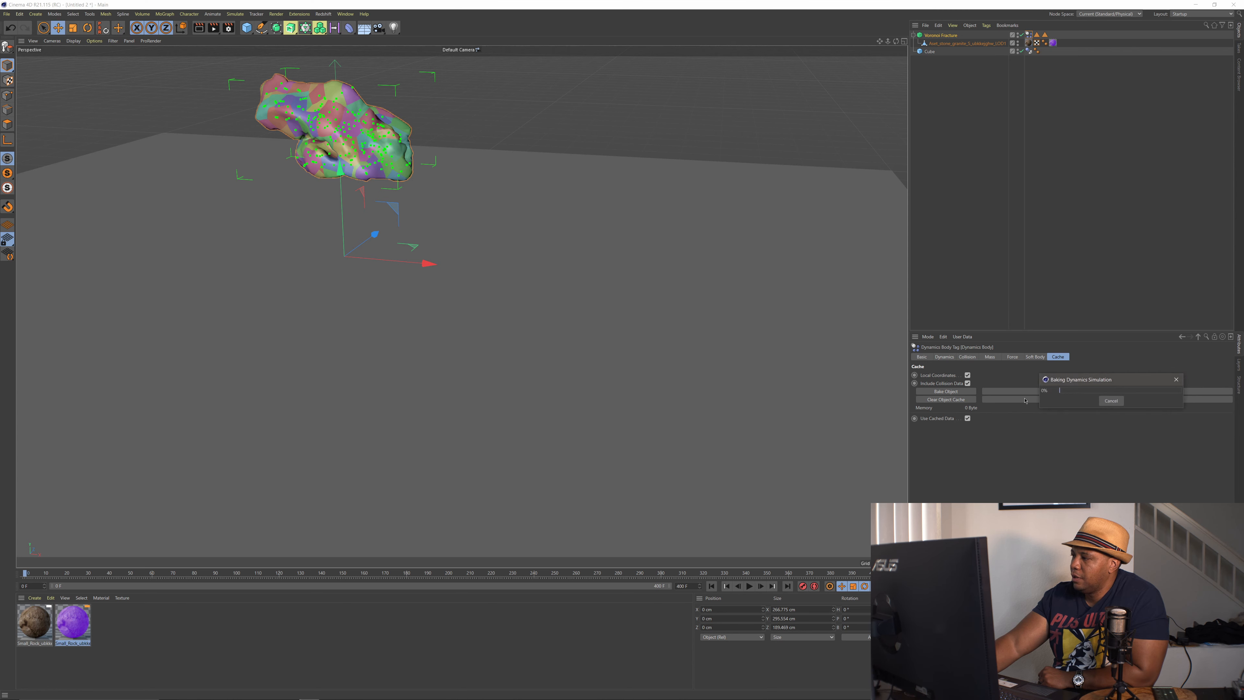
{"action": "left_click_drag", "start_coordinate": [1109, 386], "coordinate": [662, 231]}
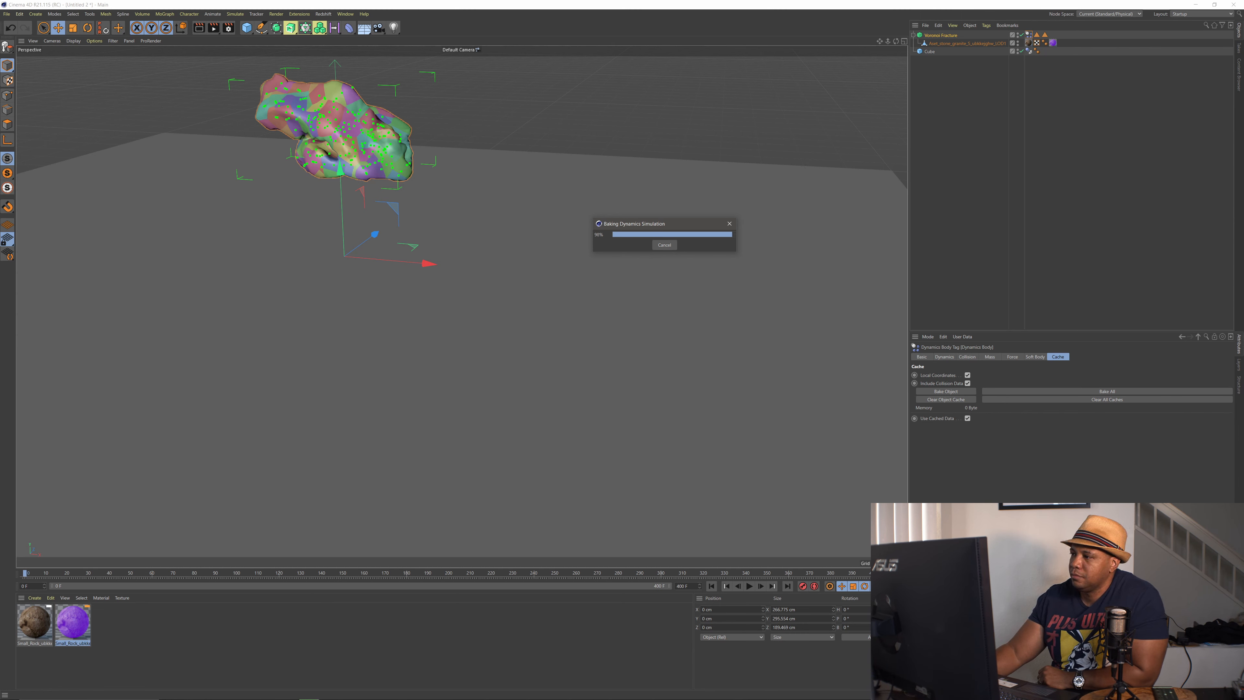
Step: Play the baked simulation, pausing once the rock has shattered to render the viewport and examine the fragments' inner and outer materials
{"action": "left_click", "coordinate": [751, 587]}
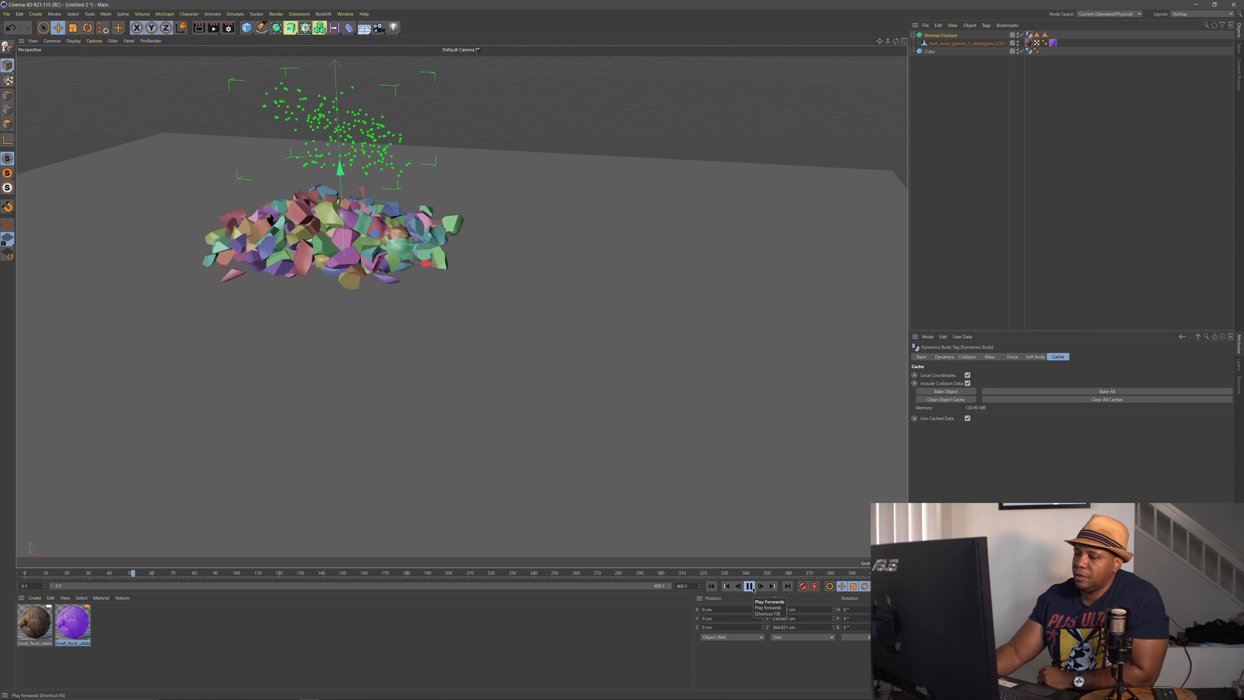
{"action": "left_click", "coordinate": [750, 586]}
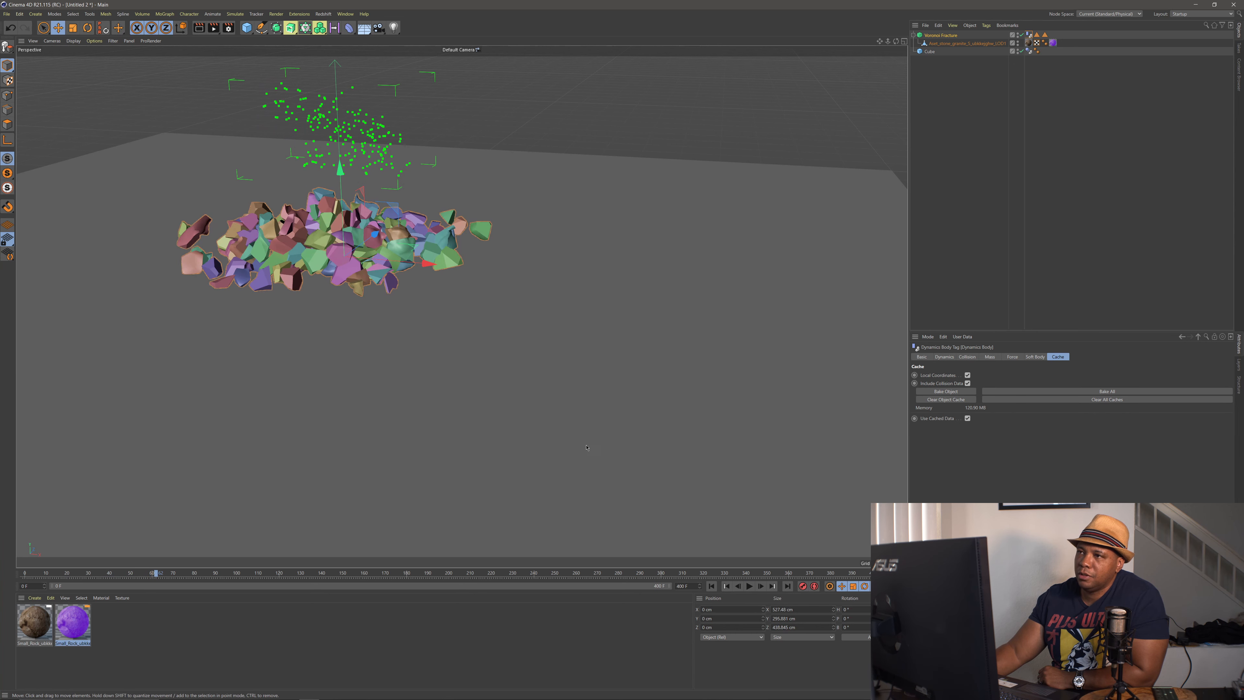
{"action": "left_click", "coordinate": [198, 27]}
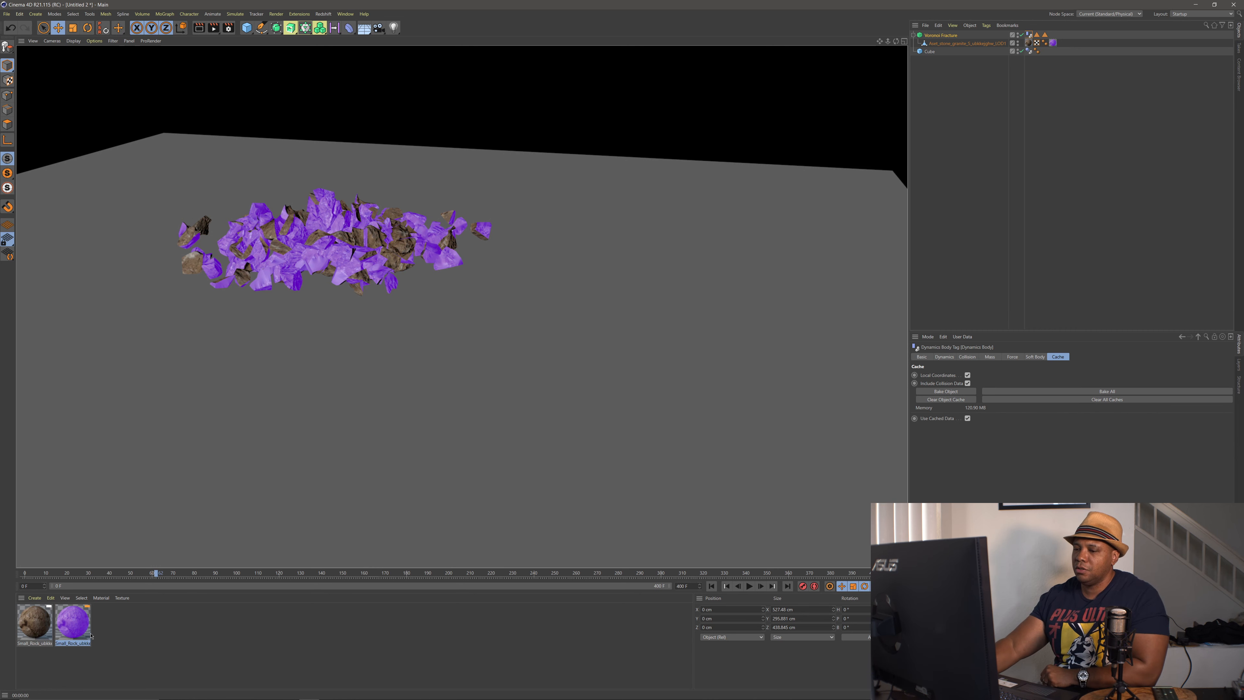
{"action": "left_click", "coordinate": [749, 586]}
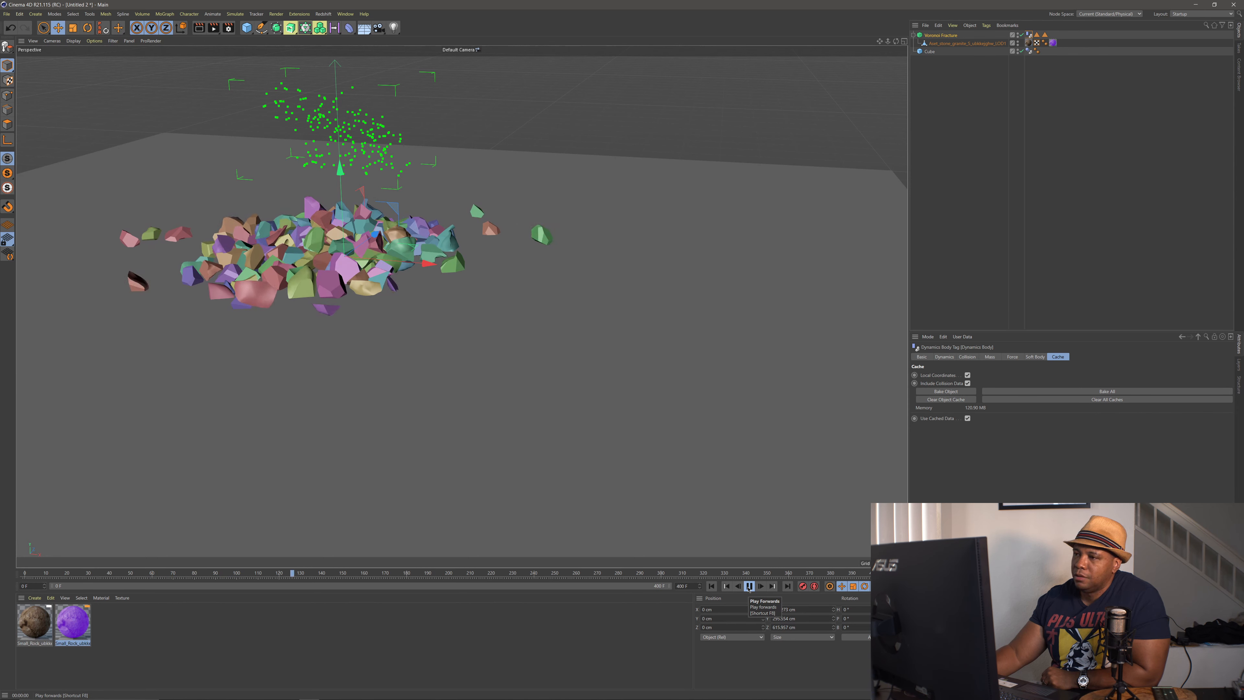
Step: Return the simulation to the first frame and save the project as Dynamics_C4D in the C4D subfolder of the desktop's dynamics project folder
{"action": "left_click", "coordinate": [749, 585]}
{"action": "left_click", "coordinate": [710, 586]}
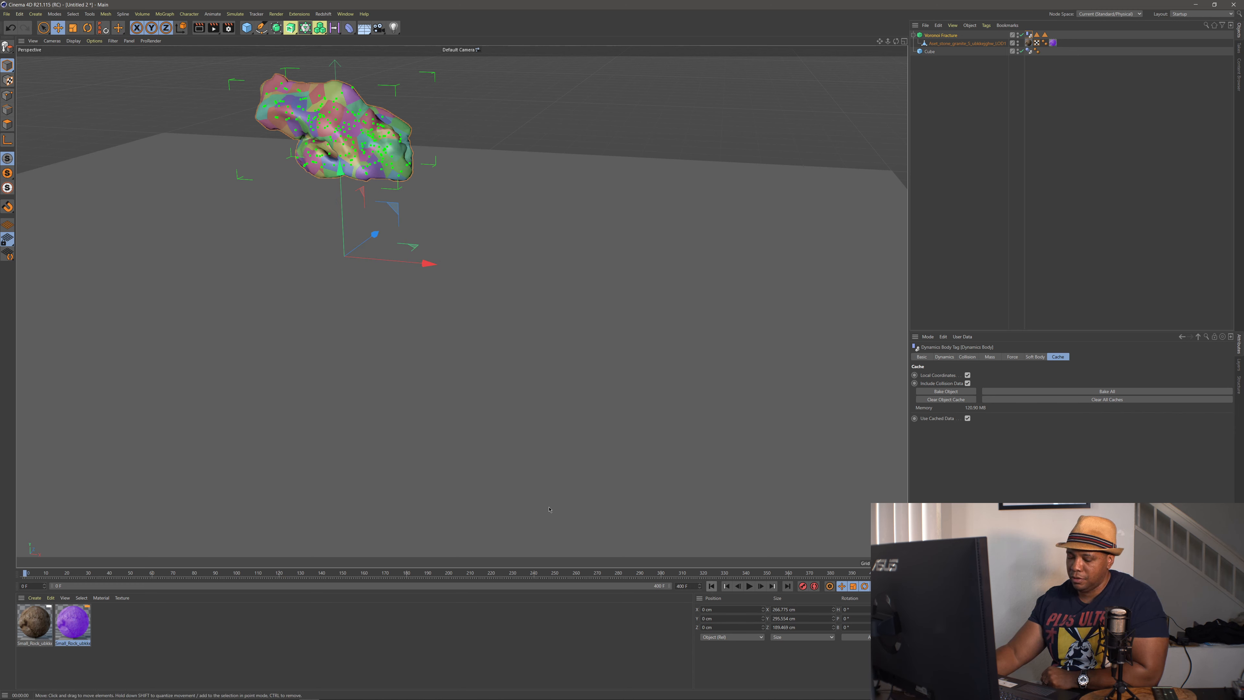
{"action": "left_click", "coordinate": [7, 14]}
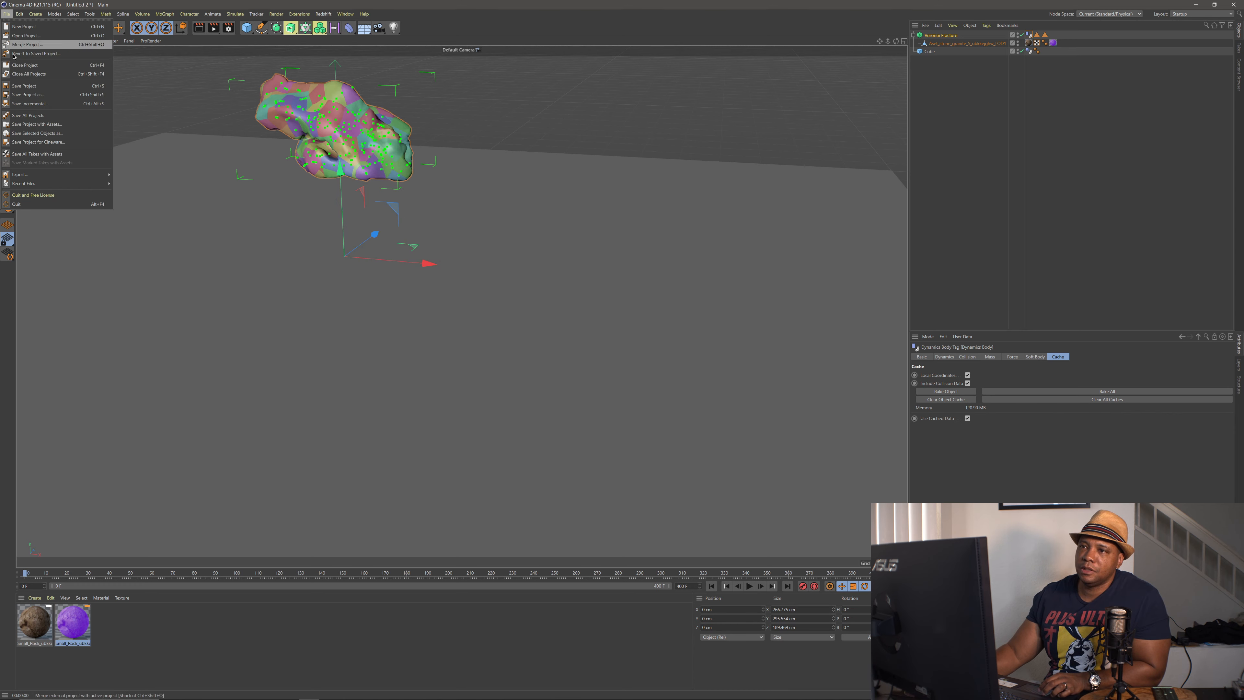
{"action": "left_click", "coordinate": [39, 95]}
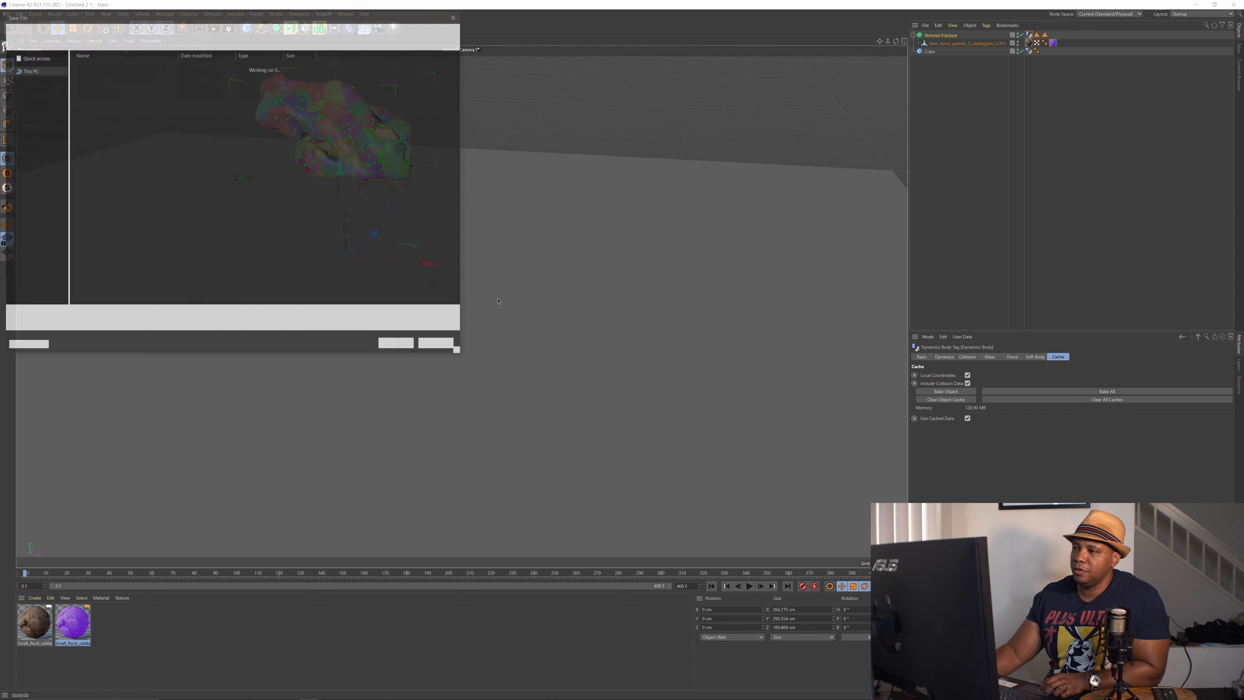
{"action": "left_click", "coordinate": [95, 28]}
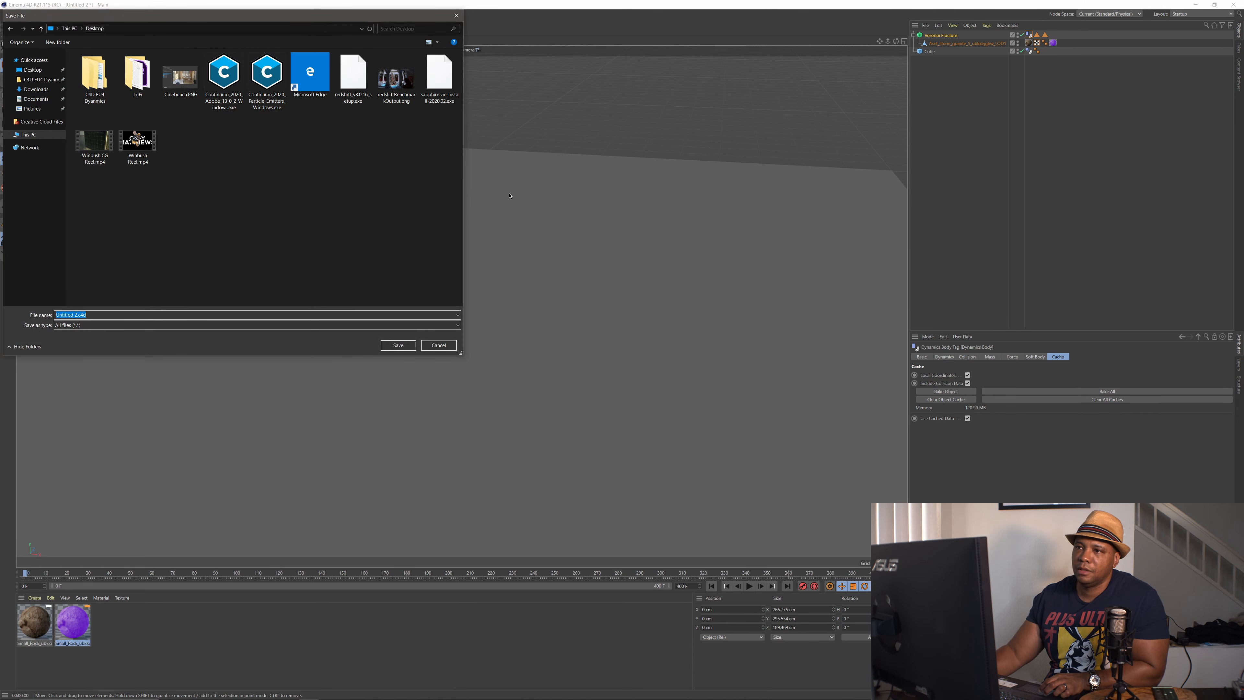
{"action": "double_click", "coordinate": [94, 79]}
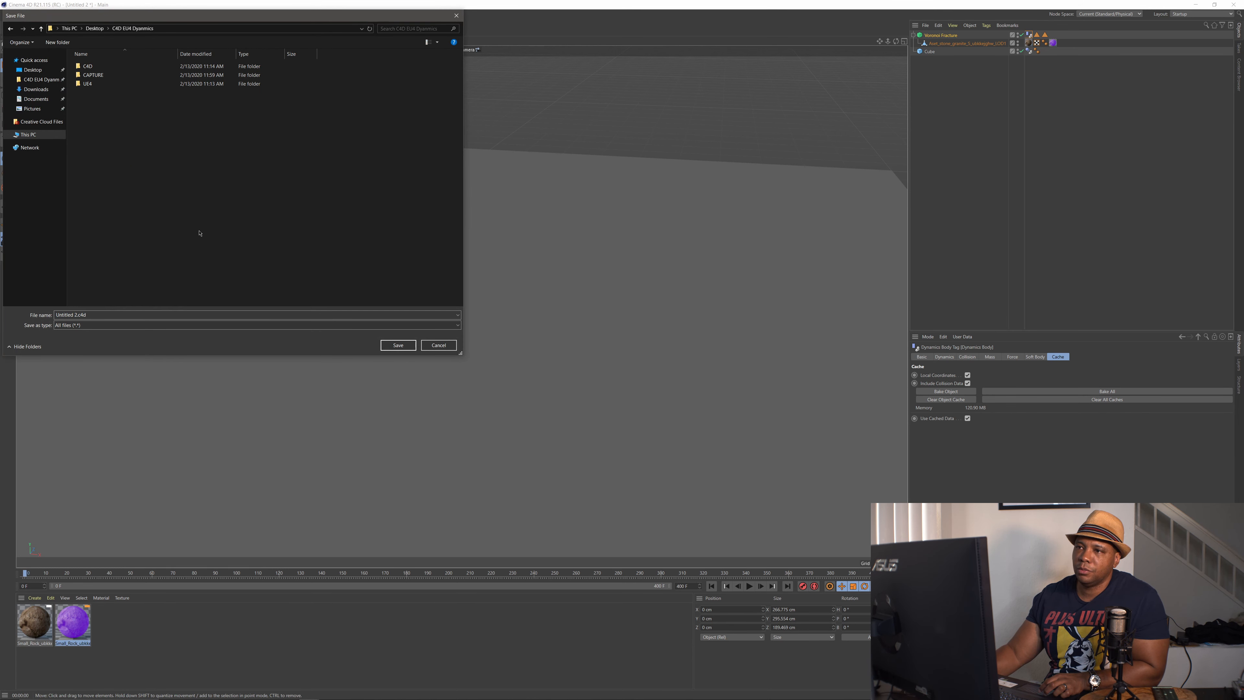
{"action": "double_click", "coordinate": [98, 63]}
{"action": "left_click", "coordinate": [121, 315]}
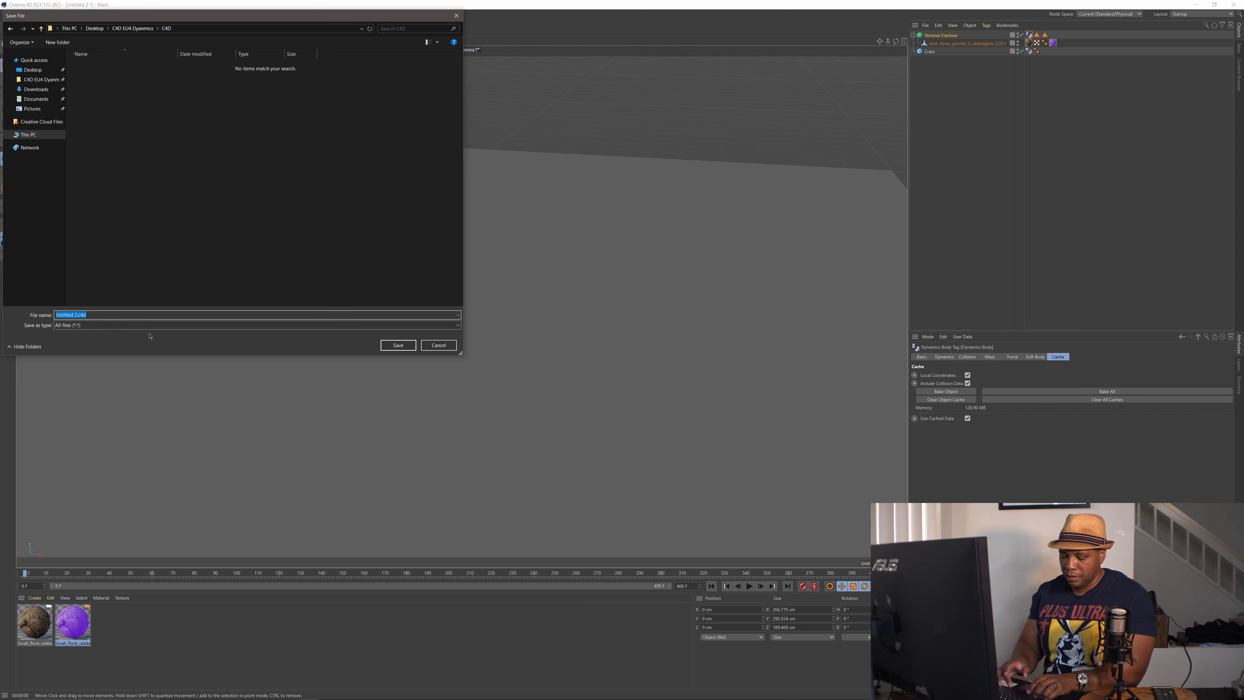
{"action": "type", "text": "Dynamics_C4D"}
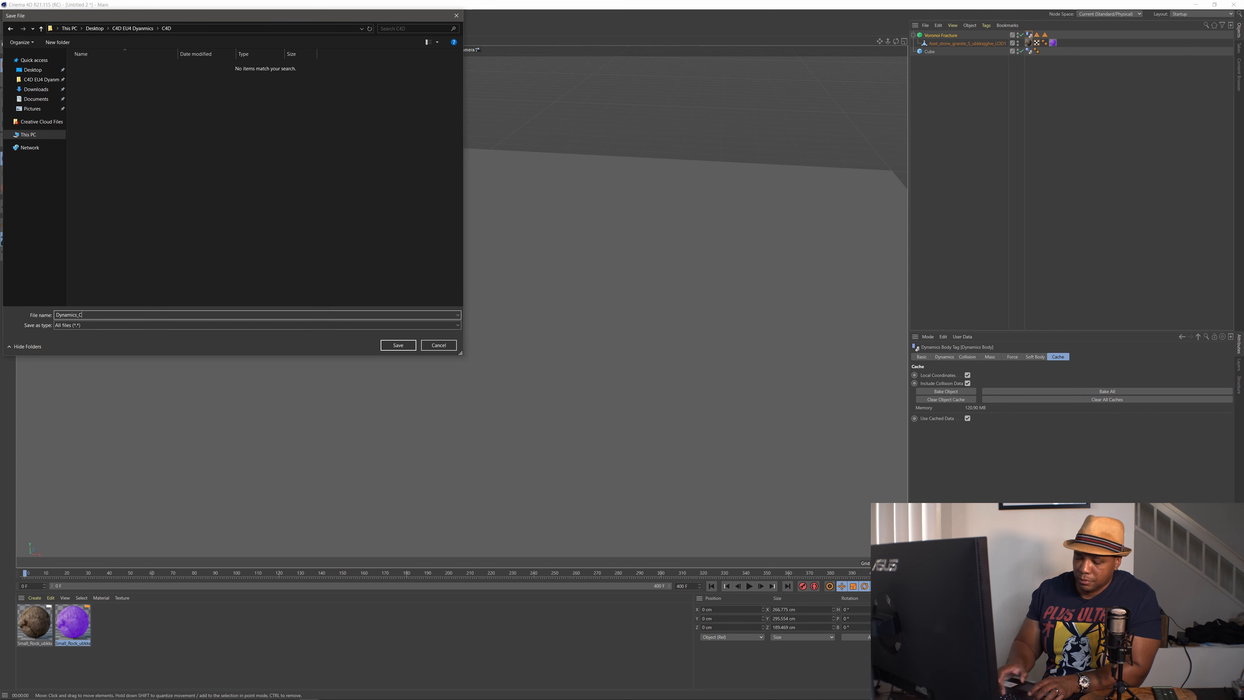
{"action": "left_click", "coordinate": [397, 345]}
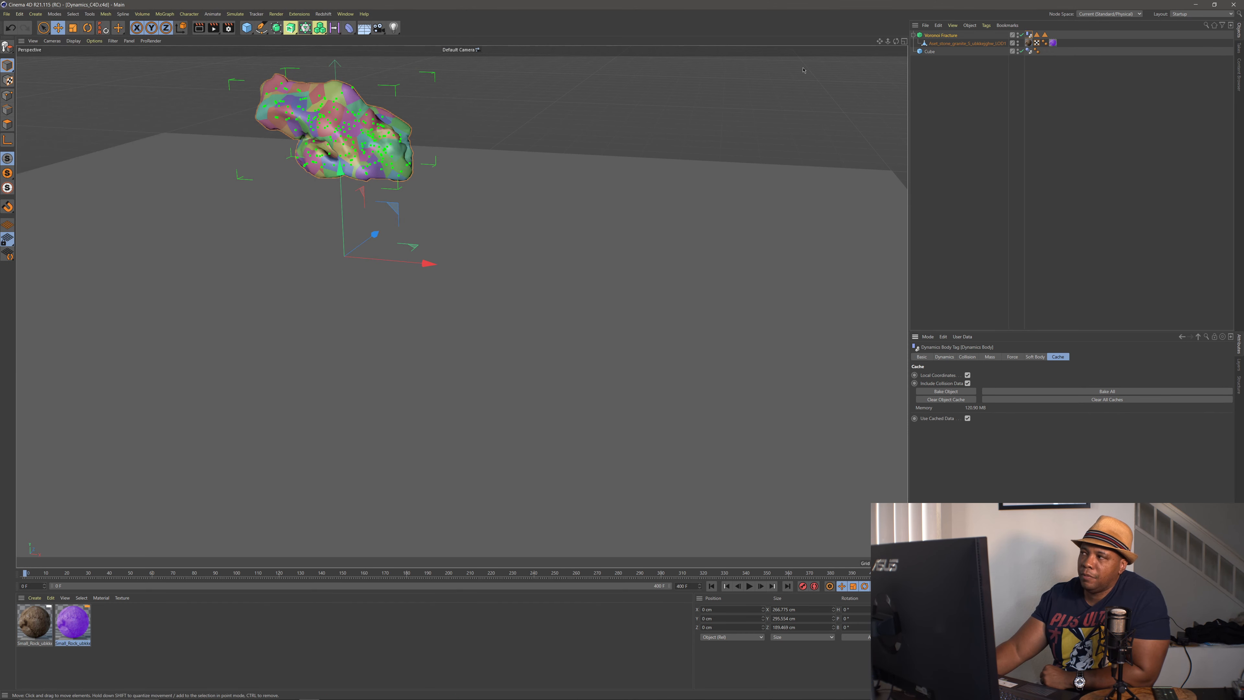
Step: Save the current project, and save a Cineware version of it as Dynamics_UE4 in the same C4D folder
{"action": "left_click_drag", "start_coordinate": [895, 42], "coordinate": [444, 202]}
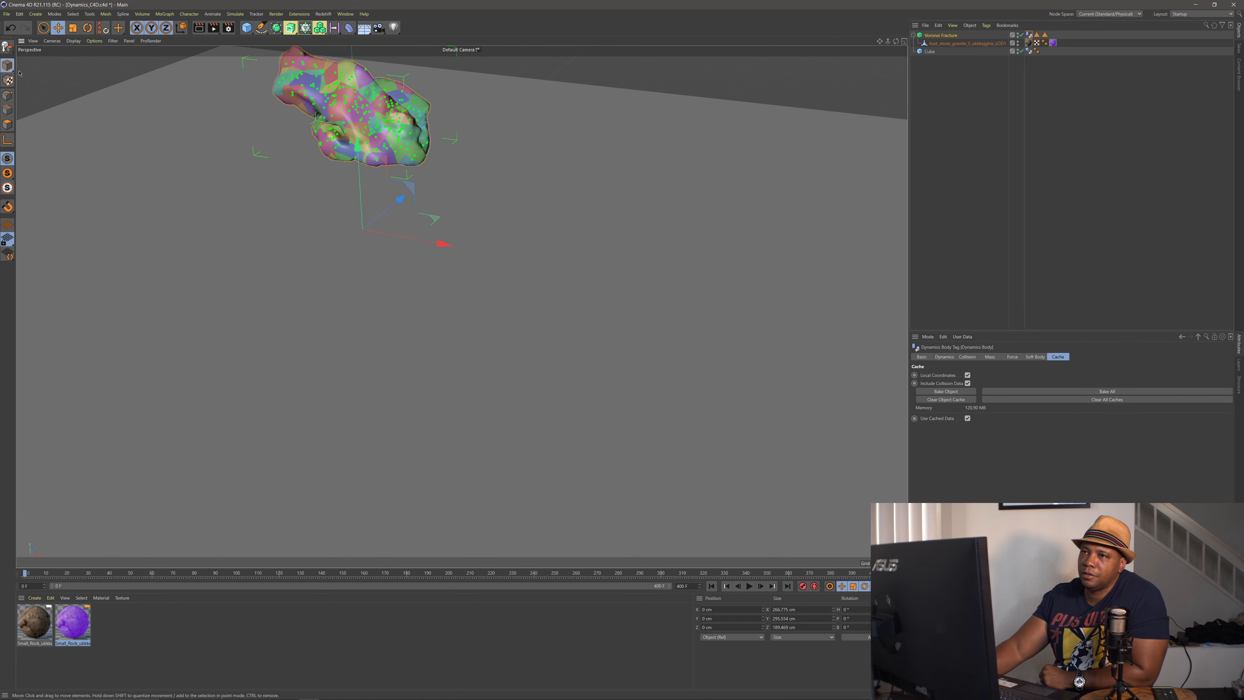
{"action": "key", "text": "ctrl+s"}
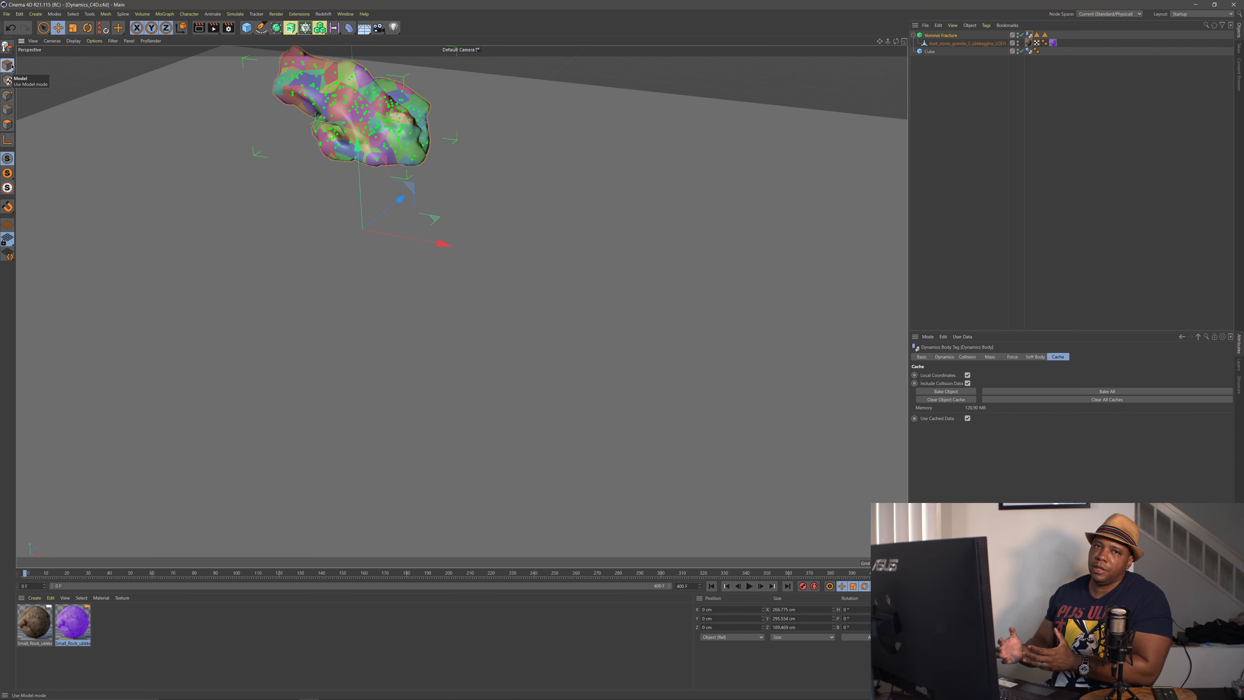
{"action": "left_click", "coordinate": [6, 13]}
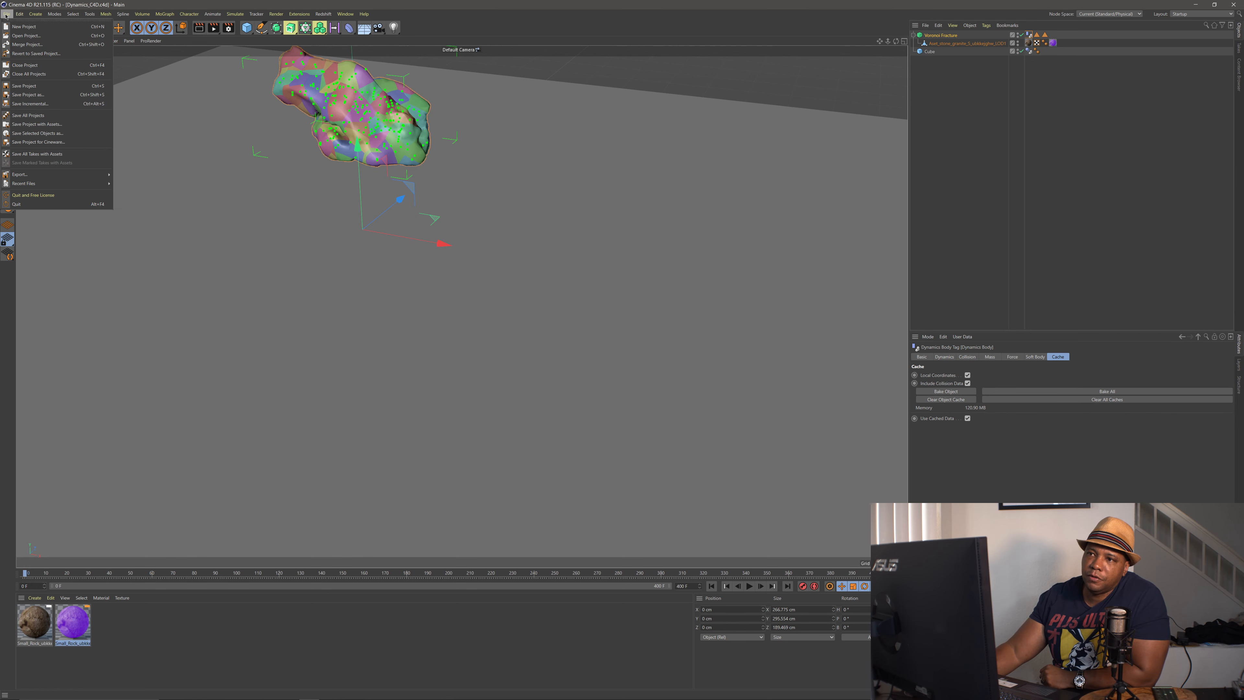
{"action": "left_click", "coordinate": [29, 142]}
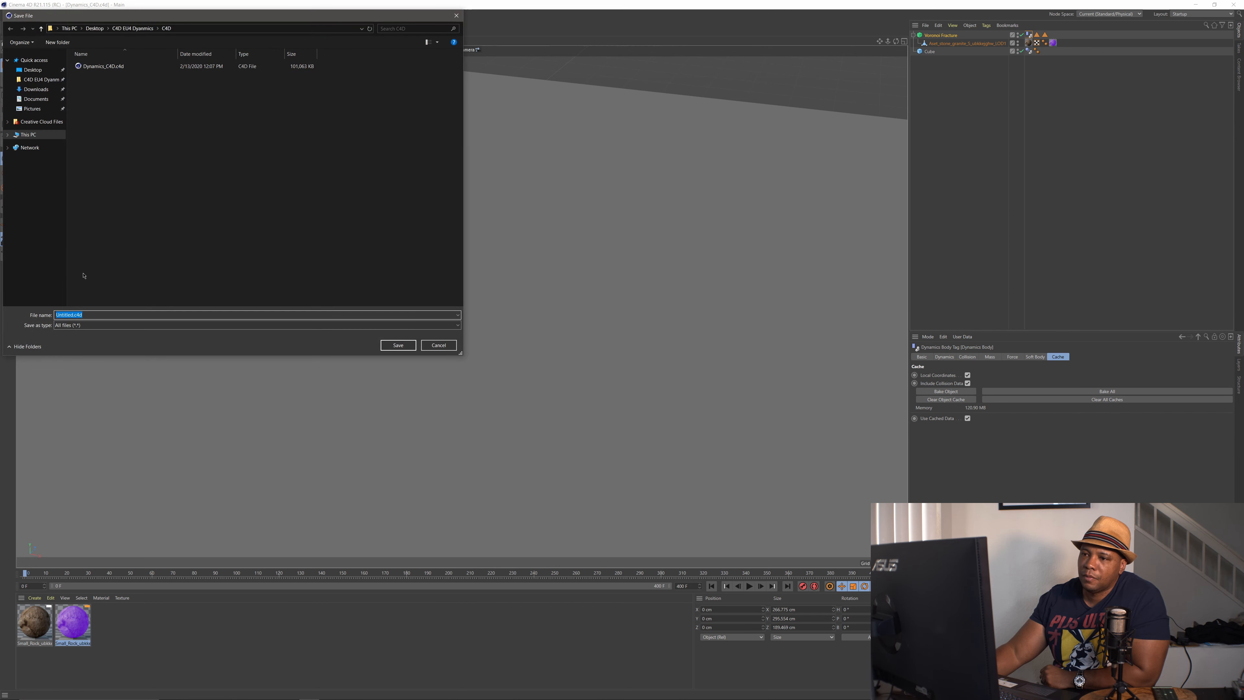
{"action": "left_click", "coordinate": [99, 66]}
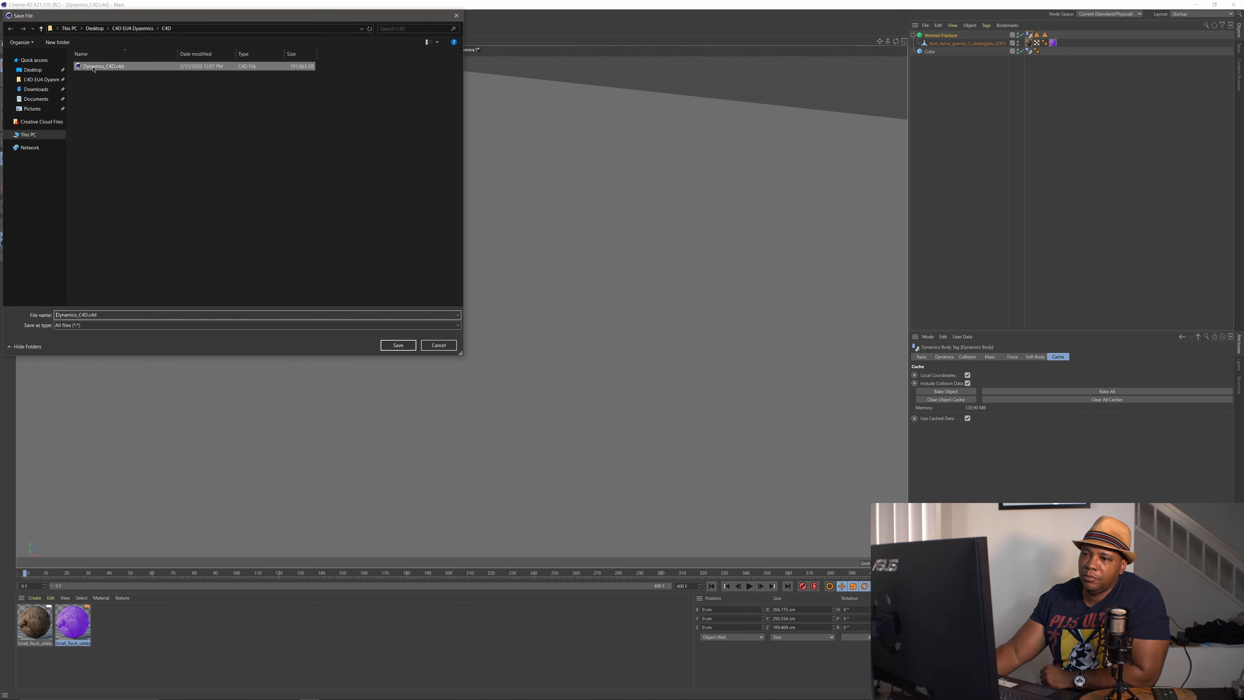
{"action": "left_click", "coordinate": [133, 316]}
{"action": "key", "text": "BackSpace"}
{"action": "key", "text": "BackSpace"}
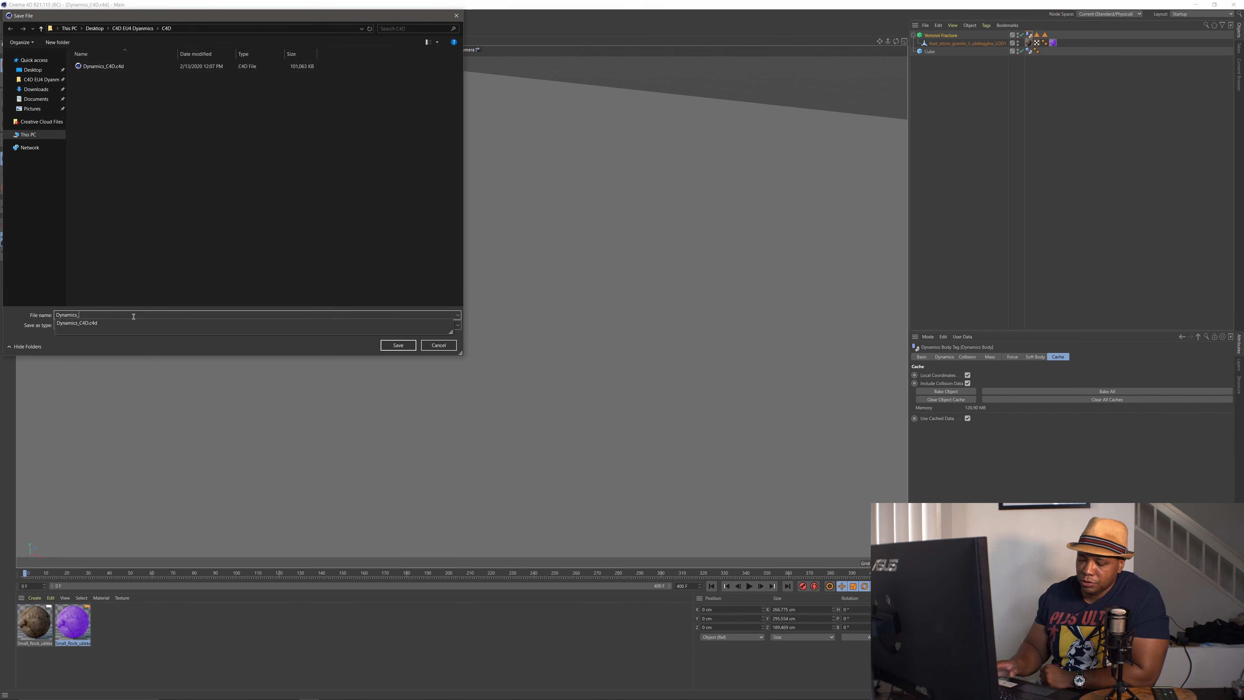
{"action": "type", "text": "UE4"}
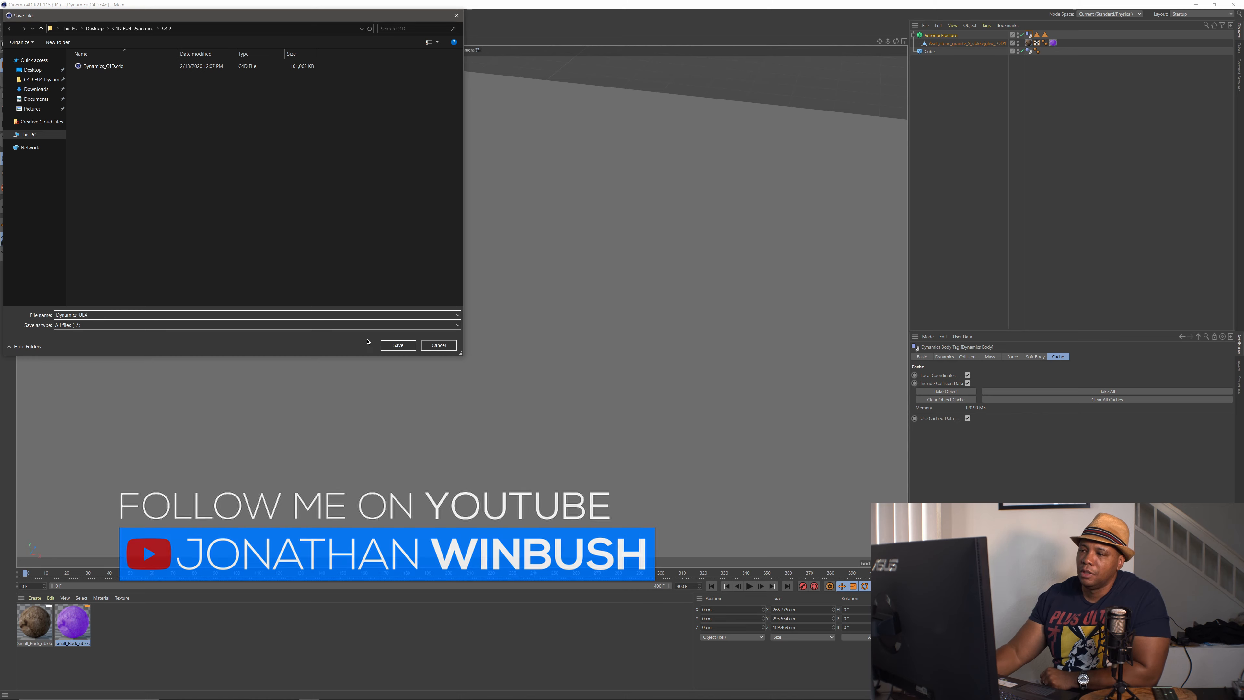
{"action": "left_click", "coordinate": [406, 345]}
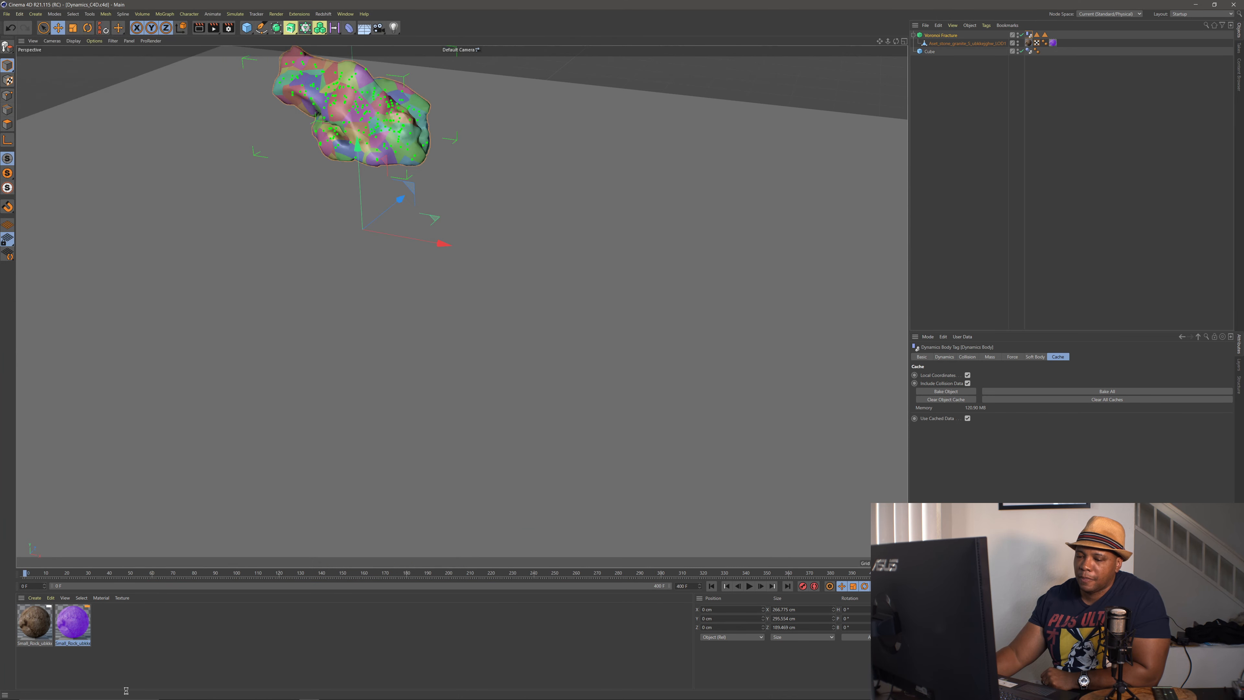
Step: Switch to File Explorer and compare the file sizes of Dynamics_C4D.c4d and Dynamics_UE4.c4d in the C4D project folder
{"action": "left_click", "coordinate": [228, 694]}
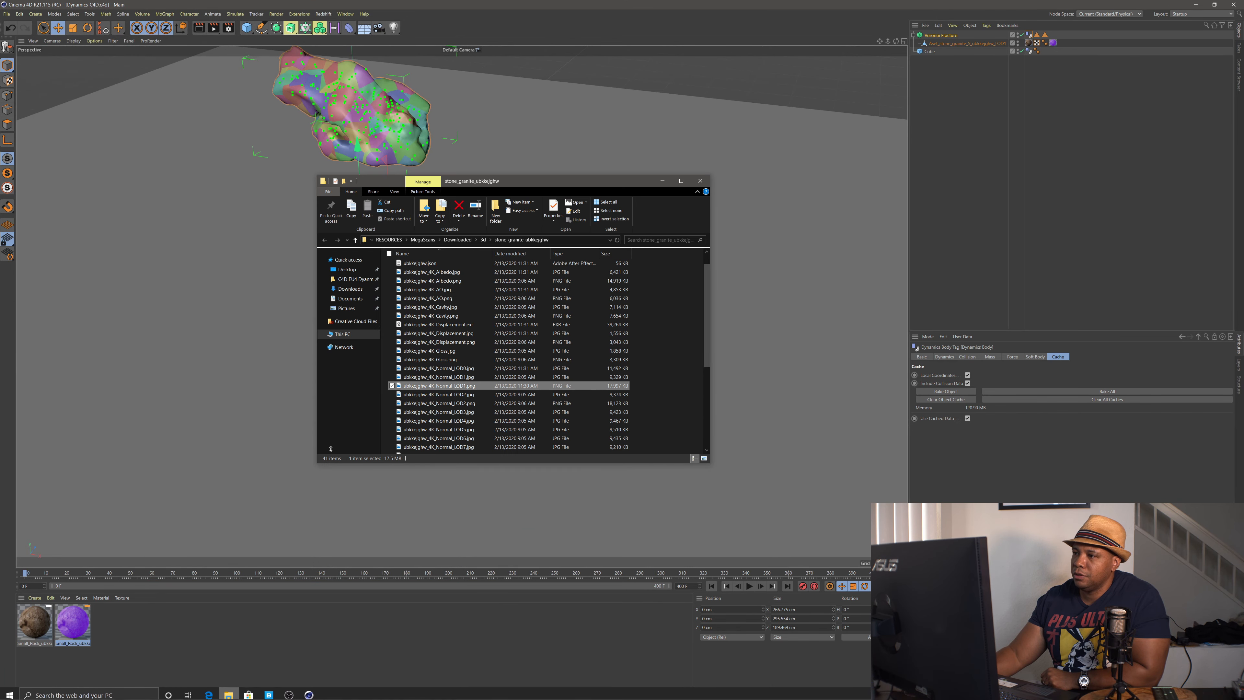
{"action": "left_click", "coordinate": [346, 279]}
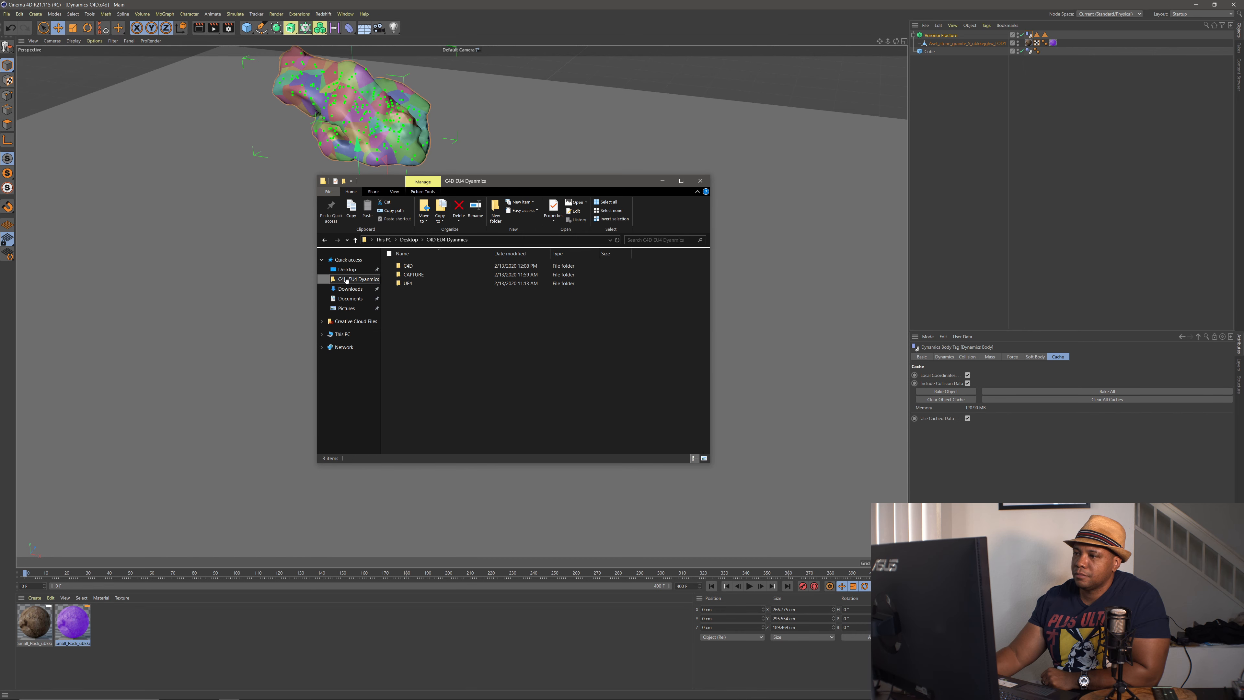
{"action": "double_click", "coordinate": [407, 265]}
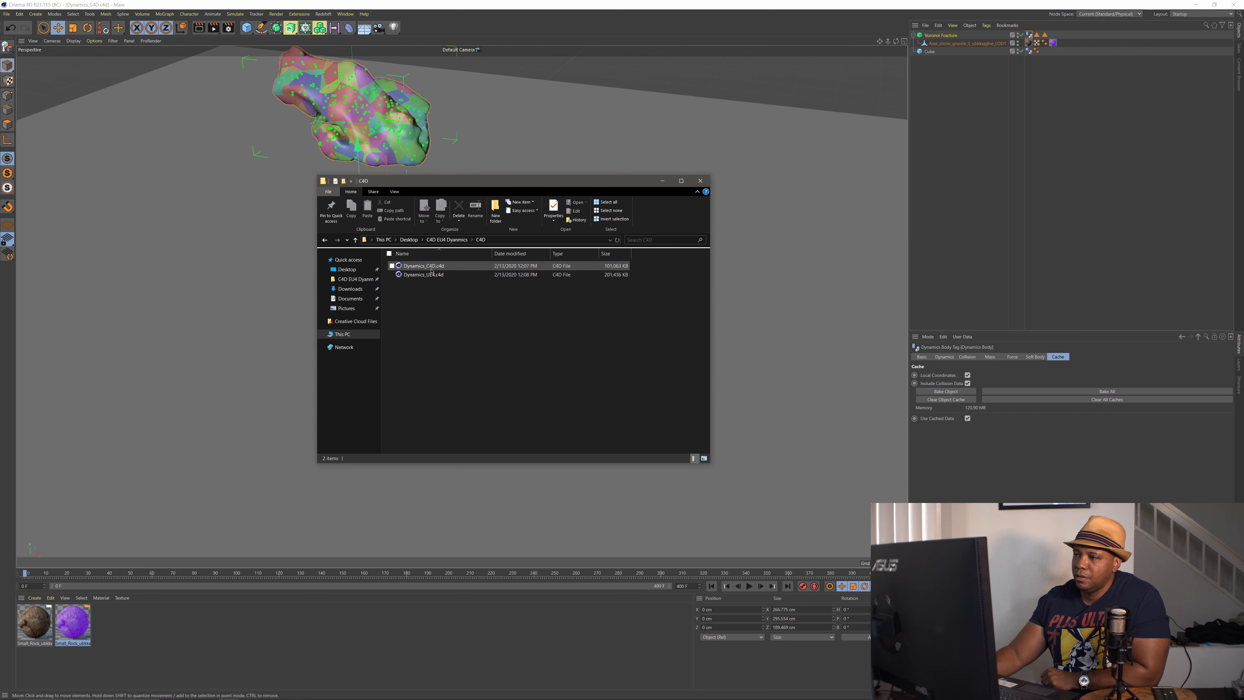
{"action": "left_click", "coordinate": [391, 265]}
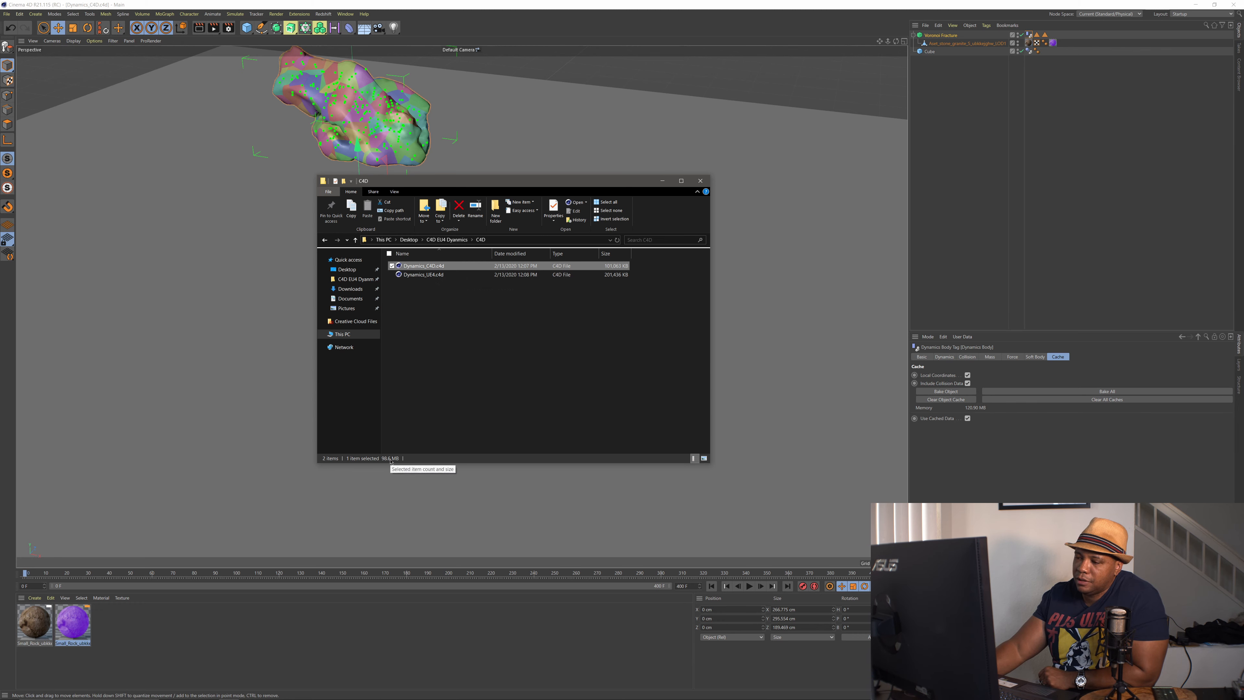
{"action": "left_click", "coordinate": [430, 275]}
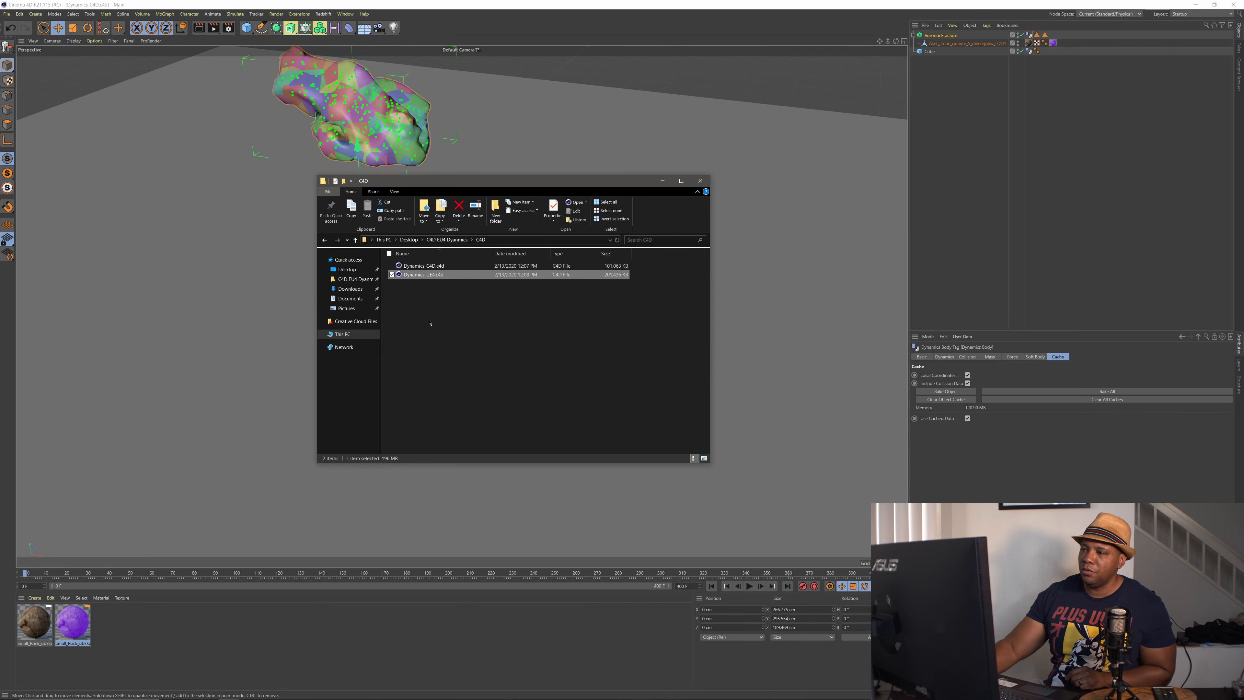
{"action": "left_click", "coordinate": [429, 317]}
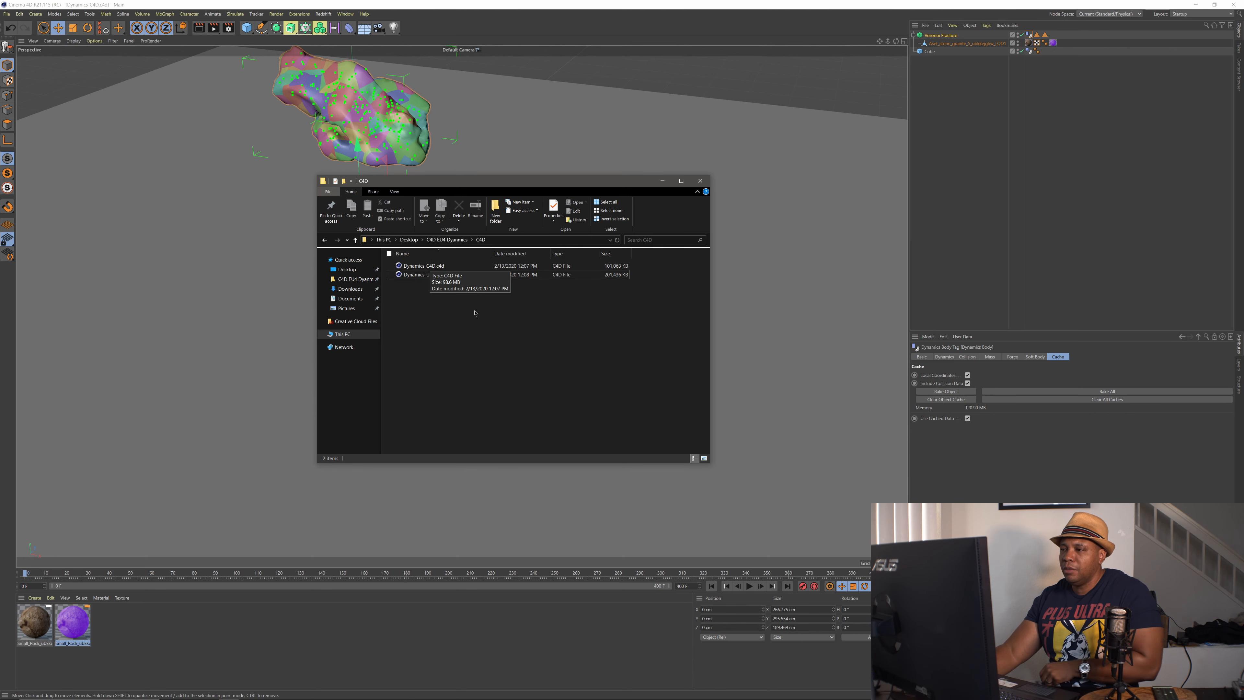
{"action": "left_click", "coordinate": [699, 182]}
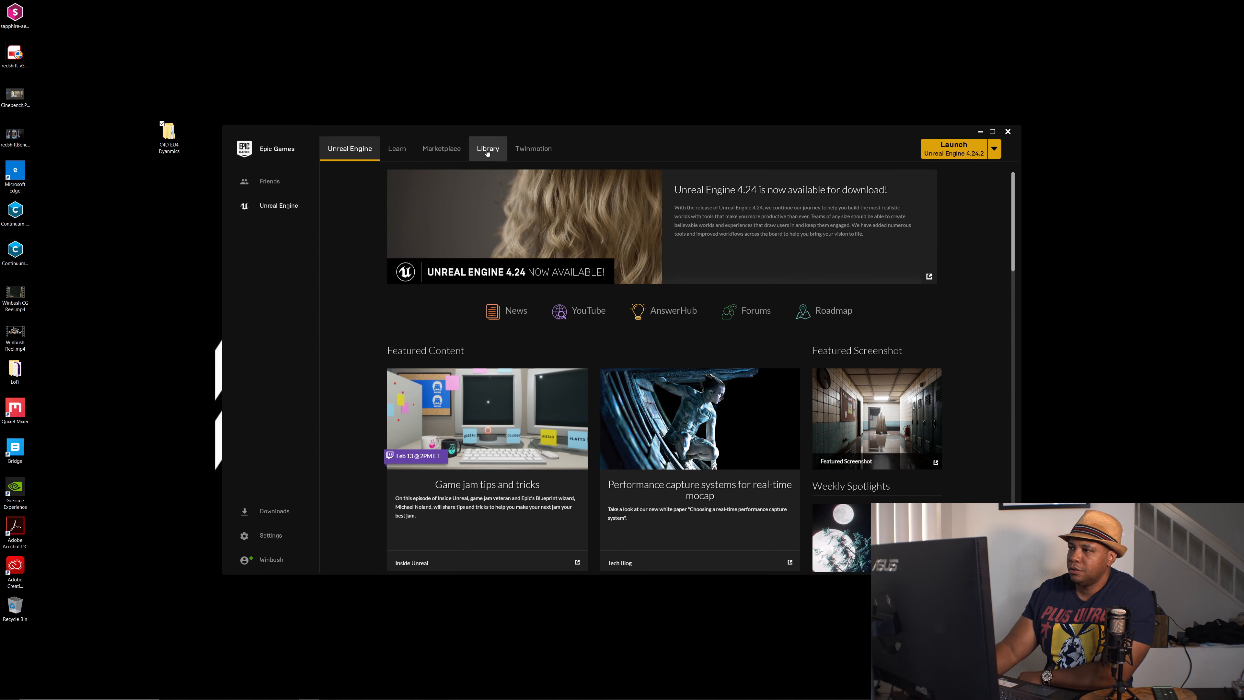
Step: Launch Unreal Engine 4.24.2 from the Epic Games Launcher and start a new Games project with the Blank template
{"action": "left_click", "coordinate": [953, 150]}
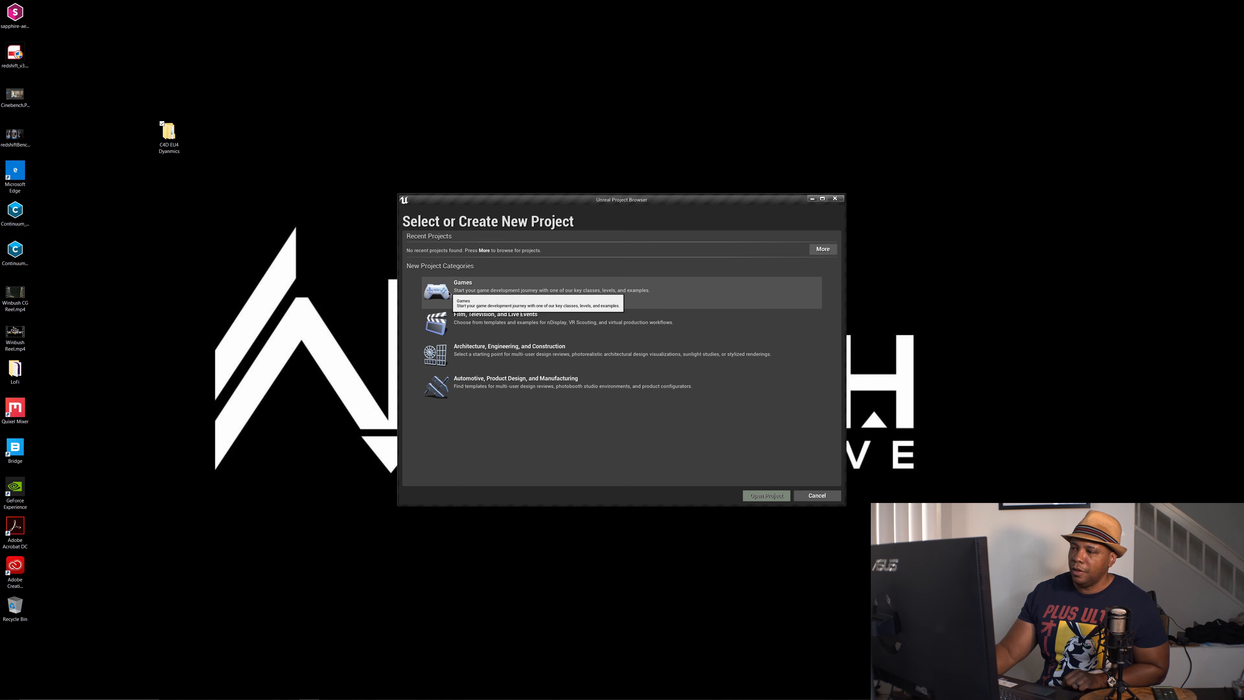
{"action": "left_click", "coordinate": [442, 289]}
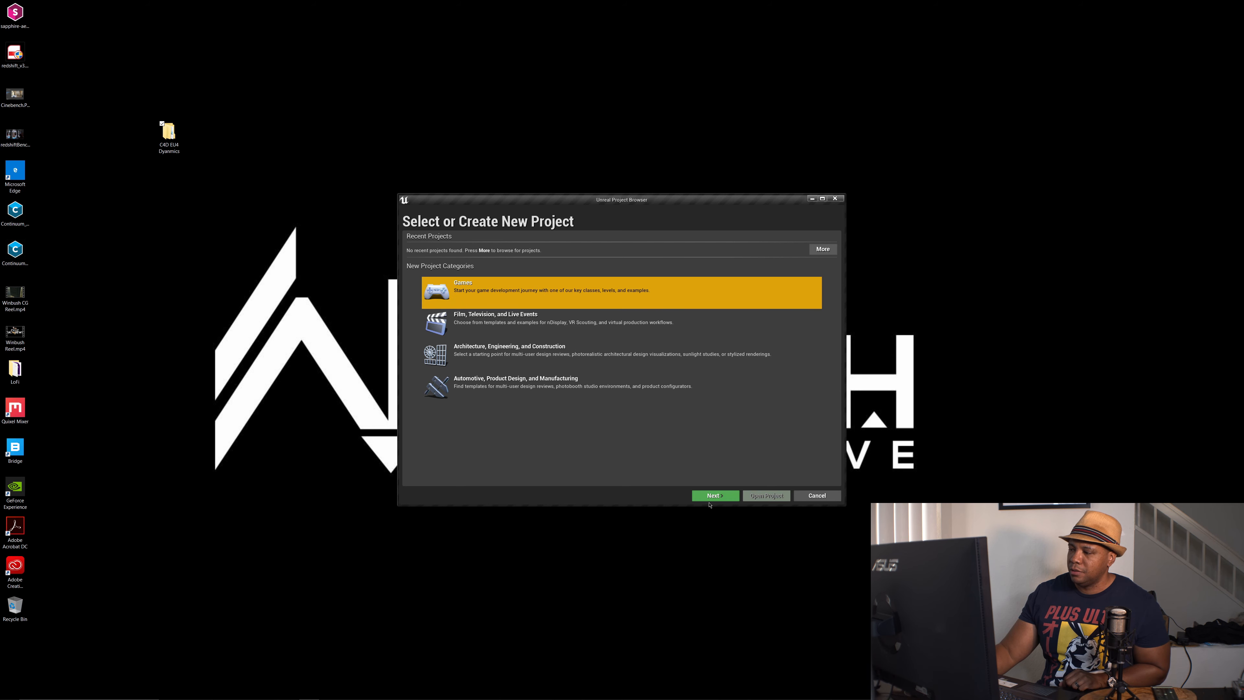
{"action": "left_click", "coordinate": [716, 495]}
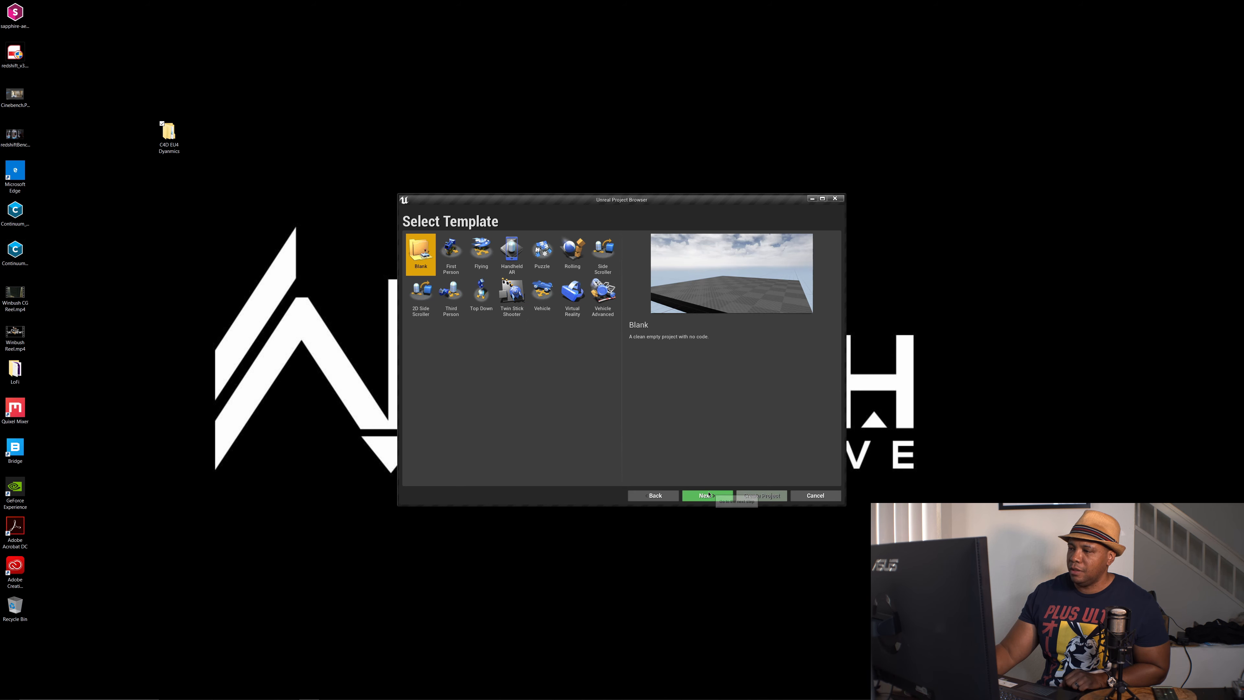
{"action": "left_click", "coordinate": [707, 496]}
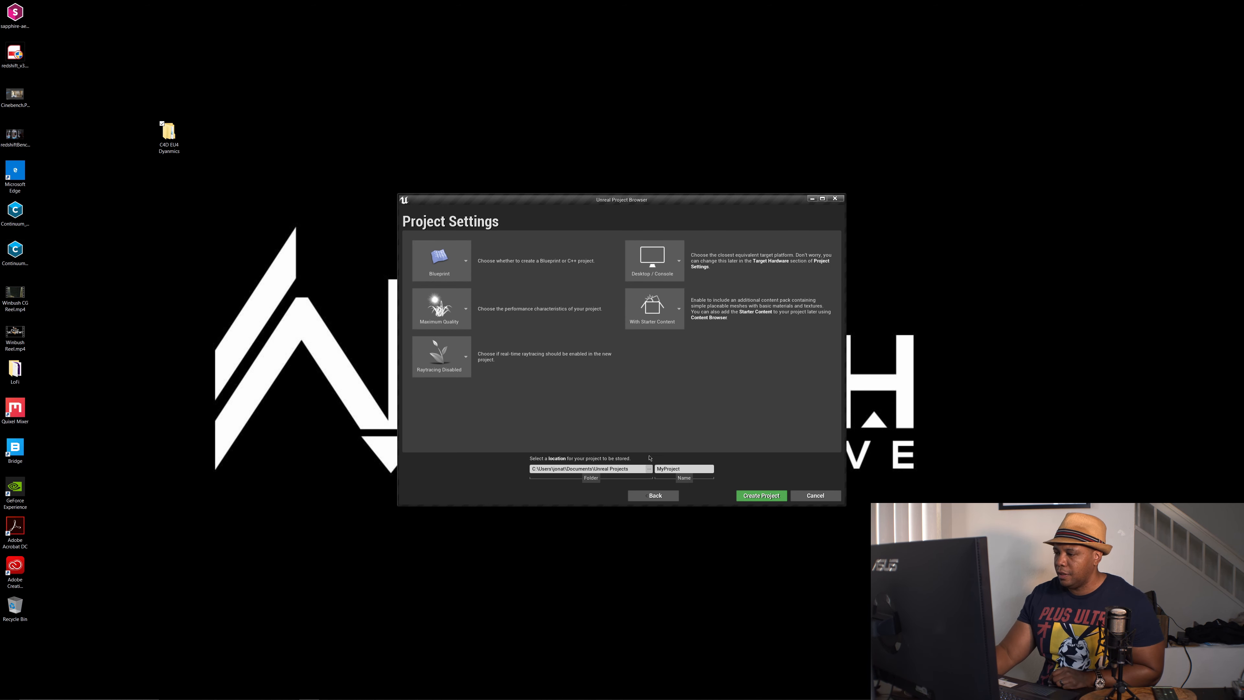
Step: Set the new project's storage location to the UE4 subfolder of the desktop's dynamics project folder
{"action": "left_click", "coordinate": [649, 468]}
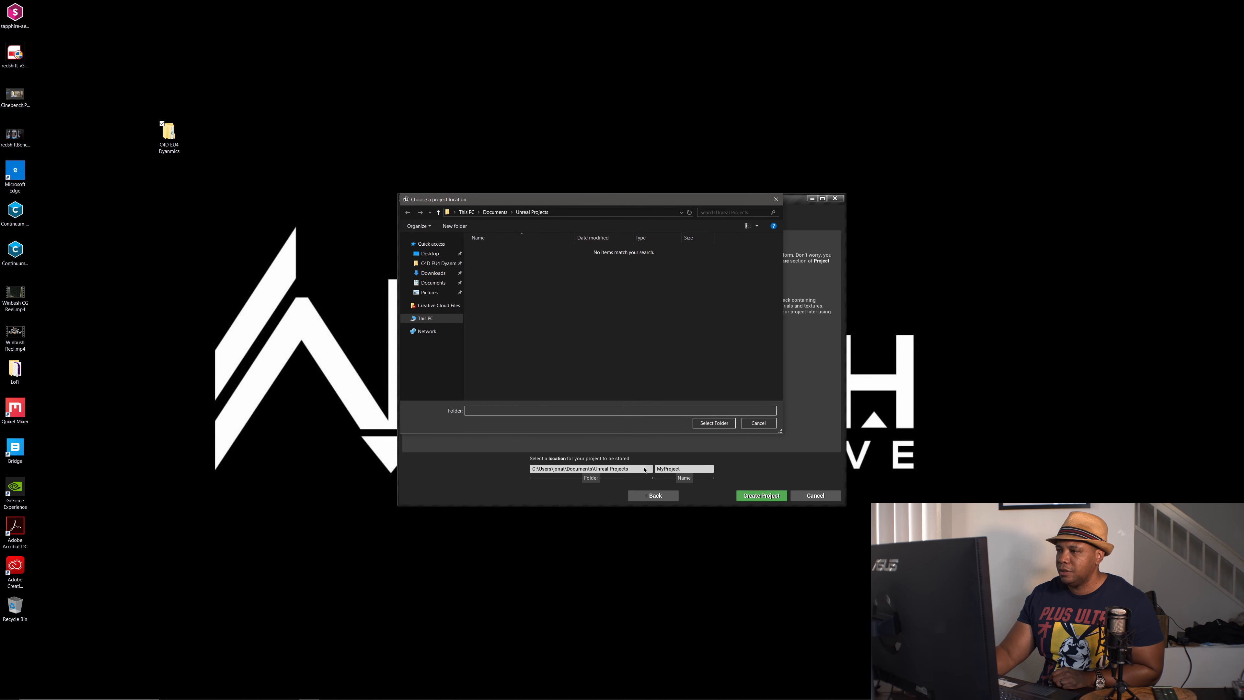
{"action": "left_click", "coordinate": [438, 263]}
{"action": "left_click", "coordinate": [651, 265]}
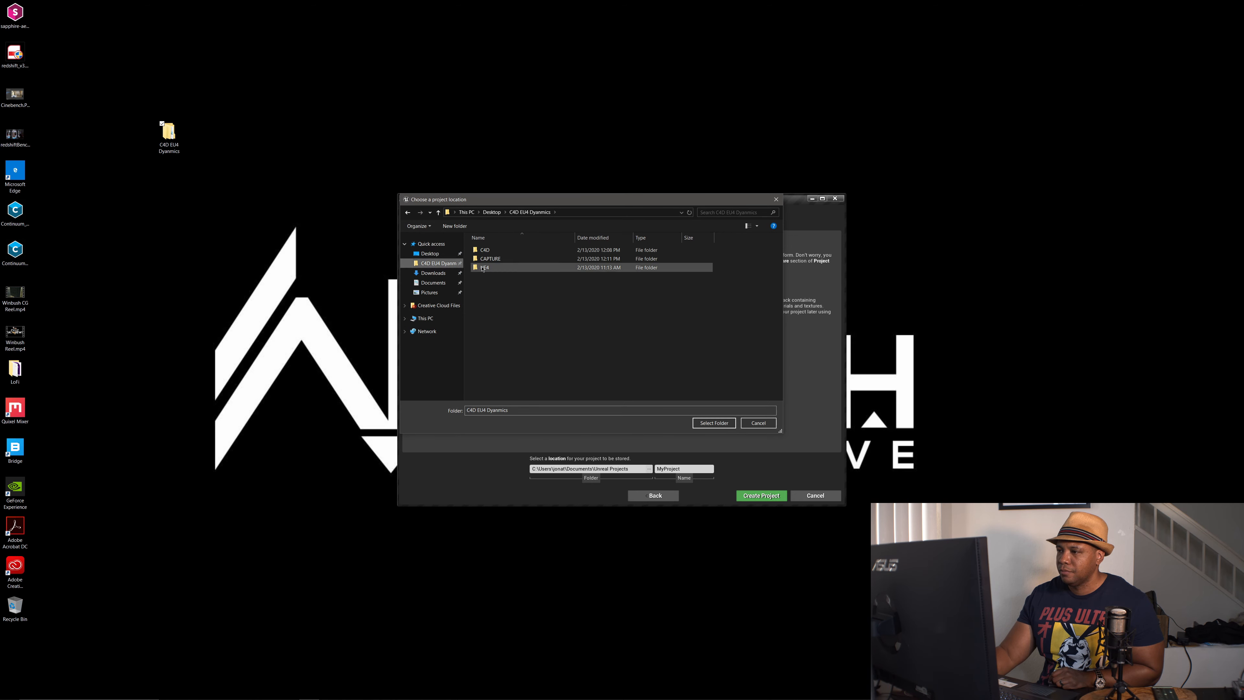
{"action": "left_click", "coordinate": [720, 423]}
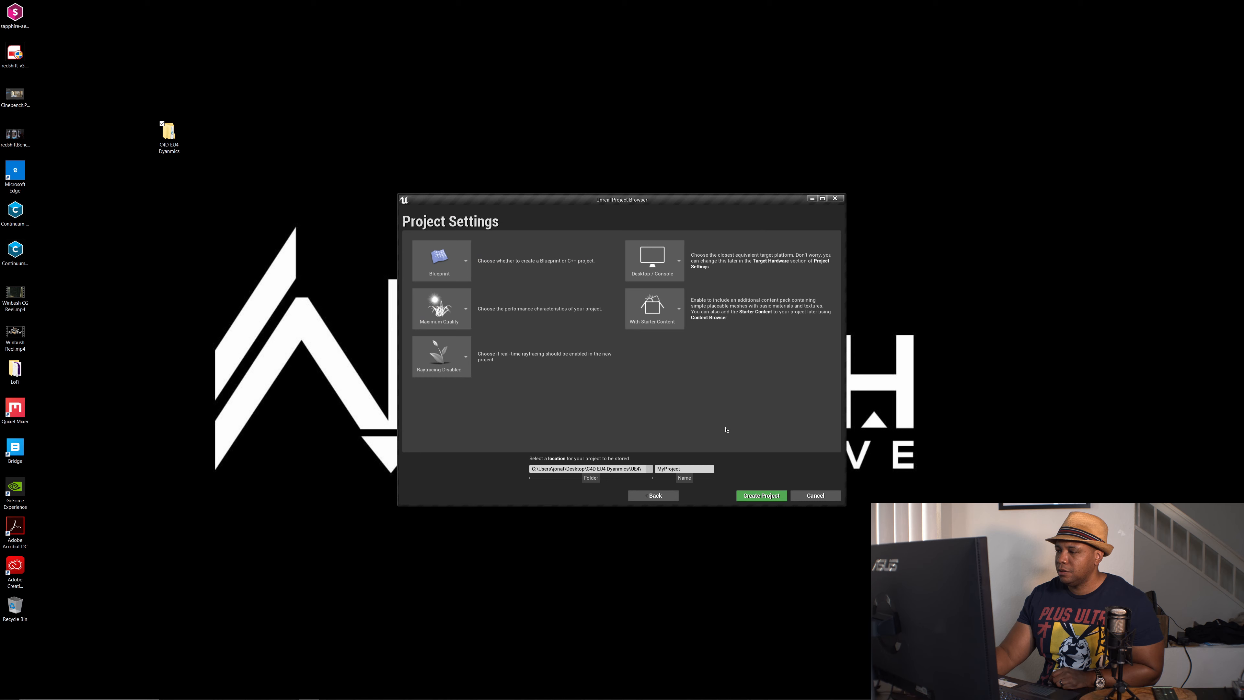
Step: Name the project C4D_Dynamics and create it
{"action": "double_click", "coordinate": [693, 467]}
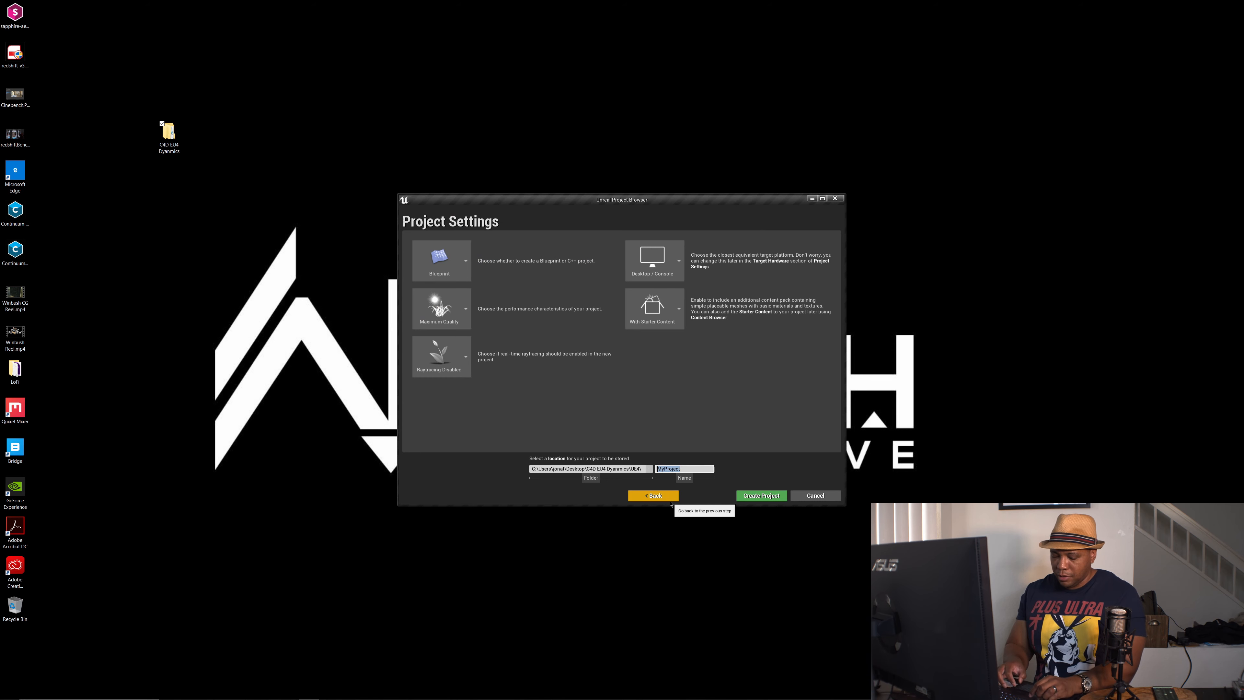
{"action": "type", "text": "C"}
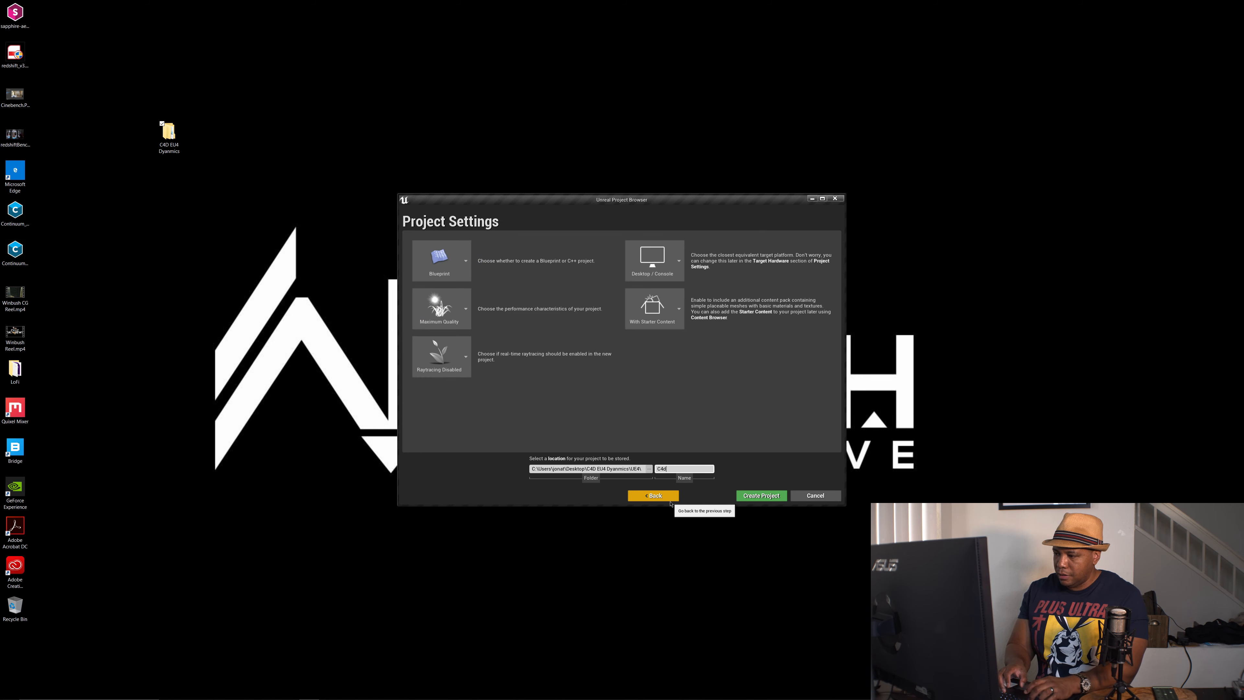
{"action": "type", "text": "4 D"}
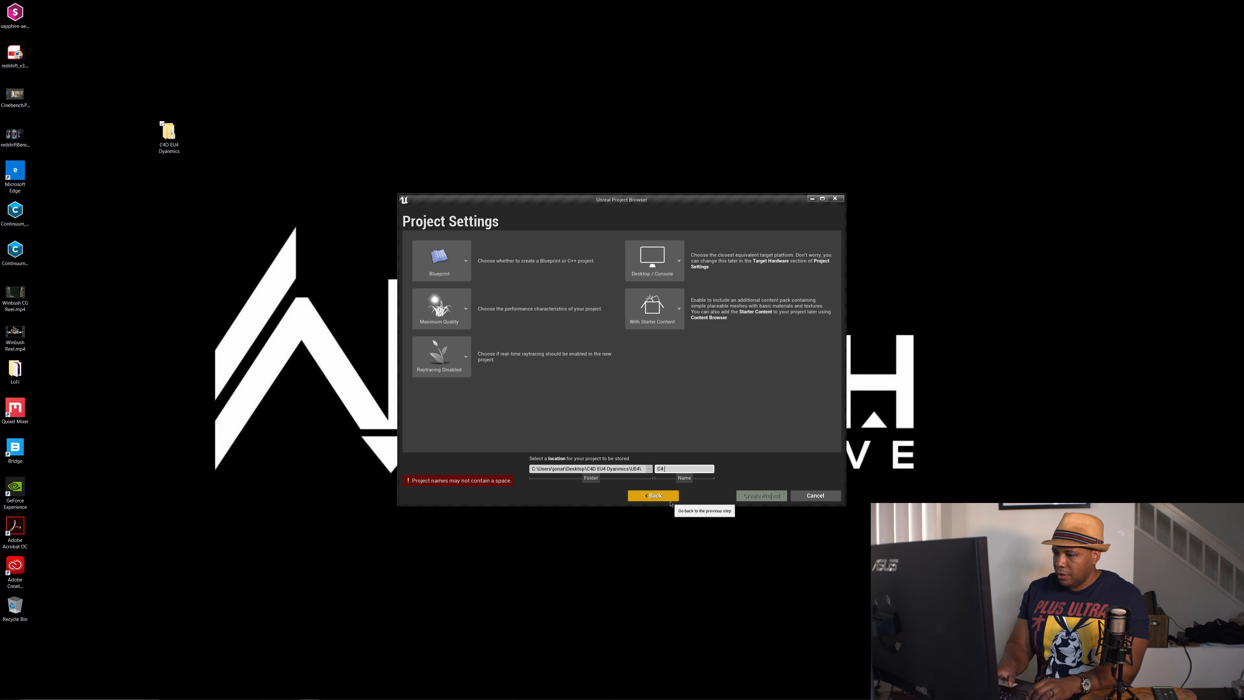
{"action": "key", "text": "BackSpace"}
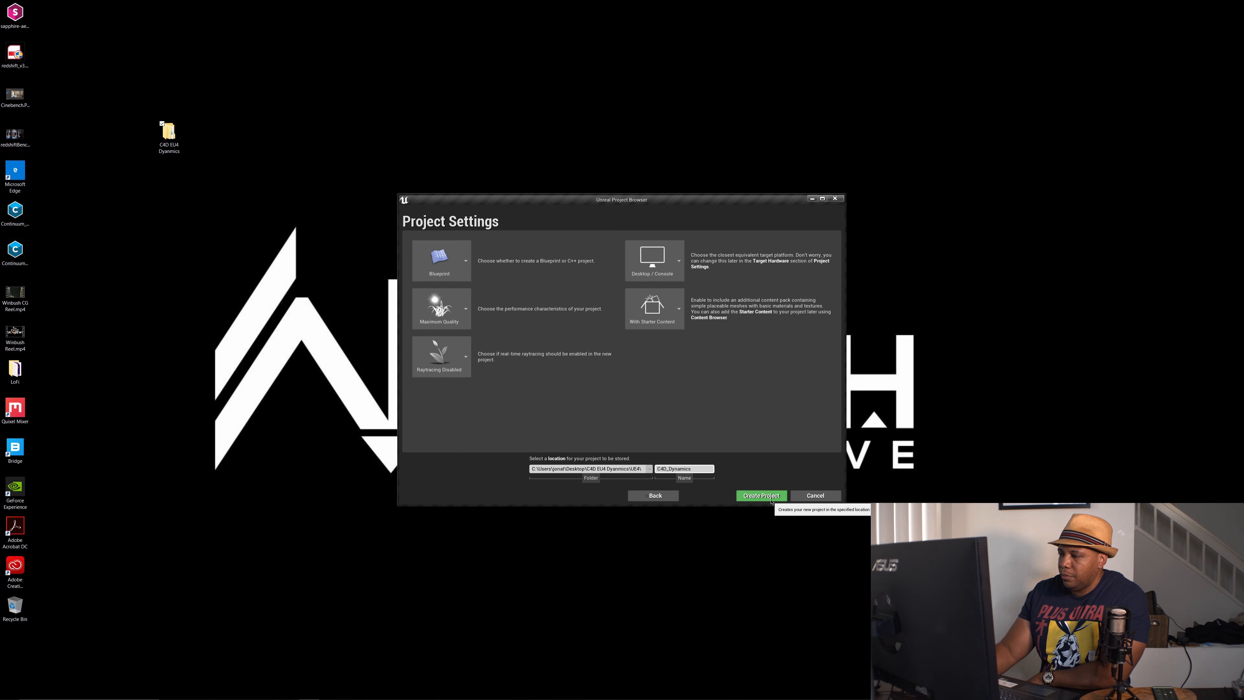
{"action": "left_click", "coordinate": [759, 497]}
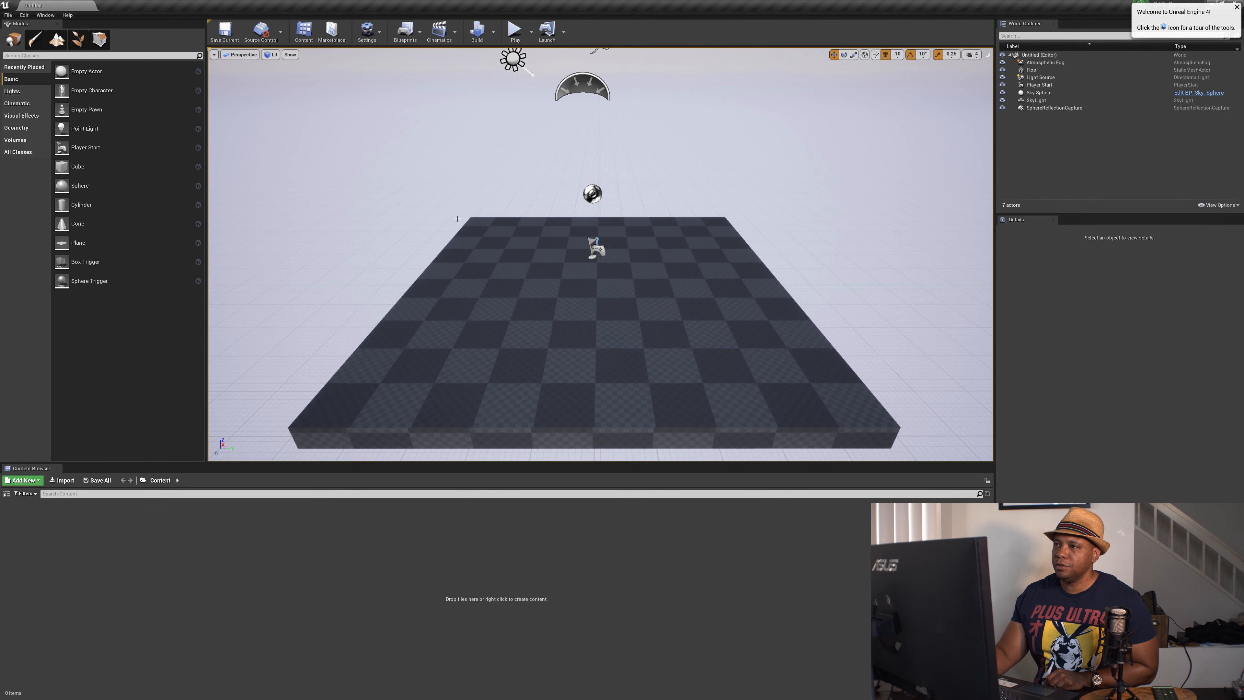
Step: Enable the beta Datasmith C4D Importer plugin and restart the editor to apply it
{"action": "left_click", "coordinate": [368, 31]}
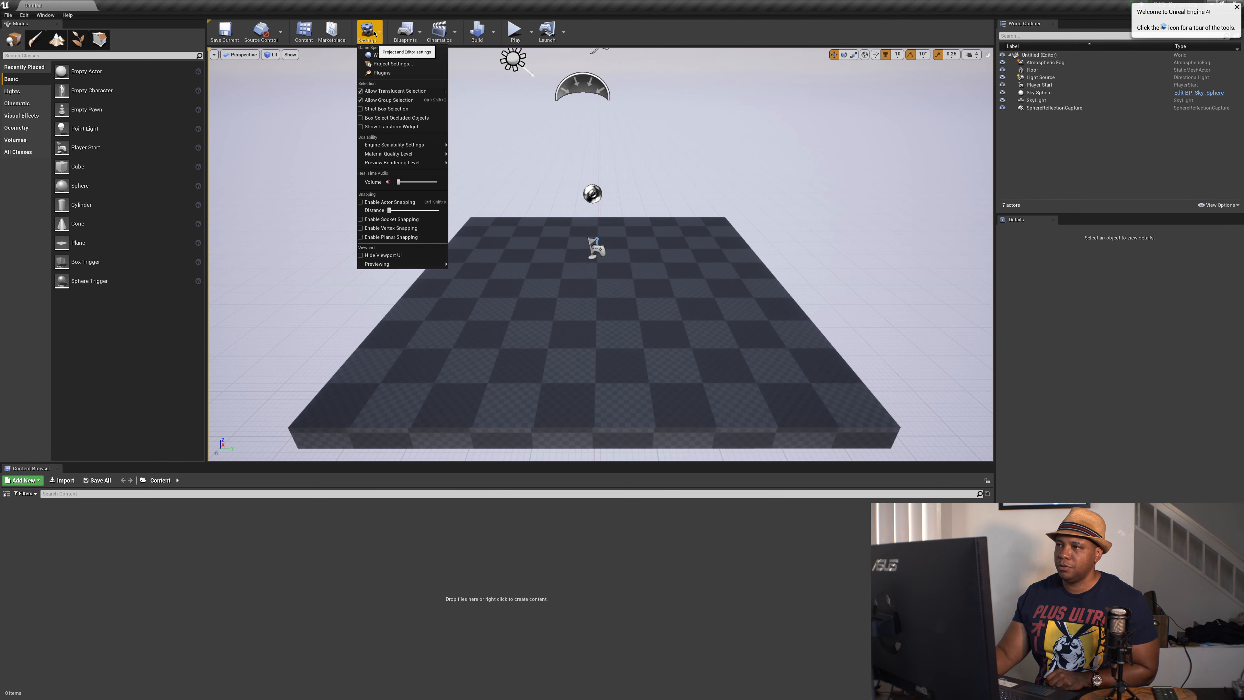
{"action": "left_click", "coordinate": [385, 74]}
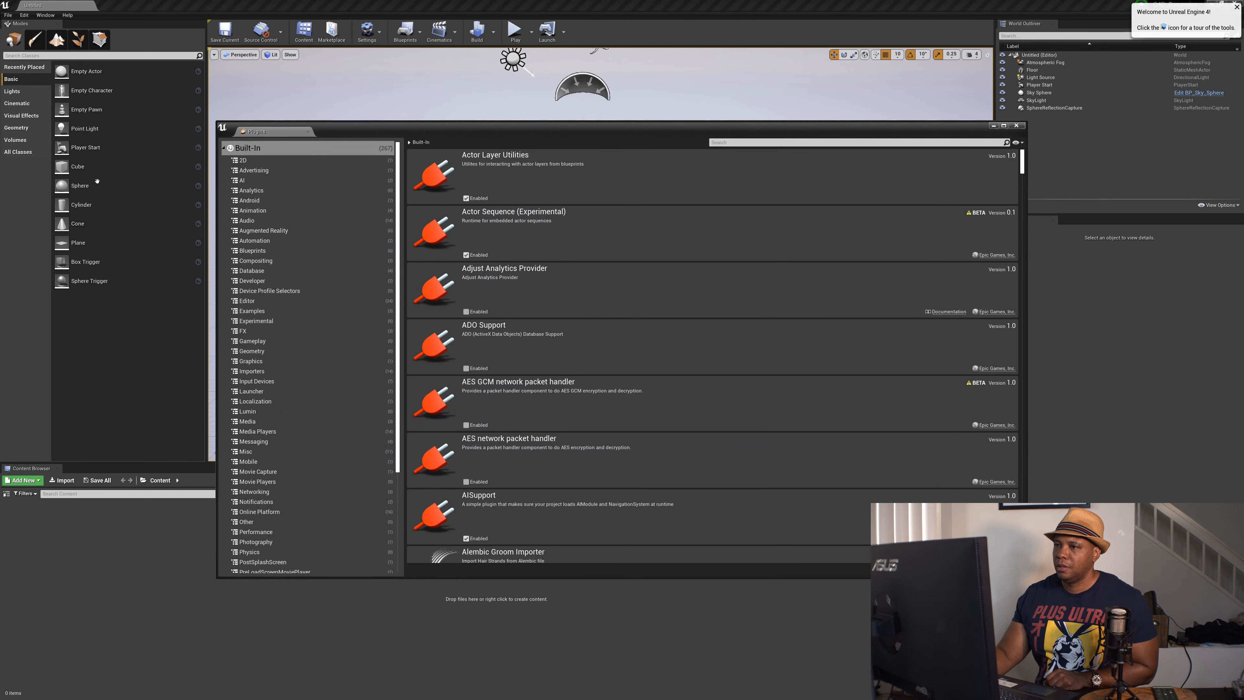
{"action": "left_click", "coordinate": [730, 141]}
{"action": "type", "text": "c4d"}
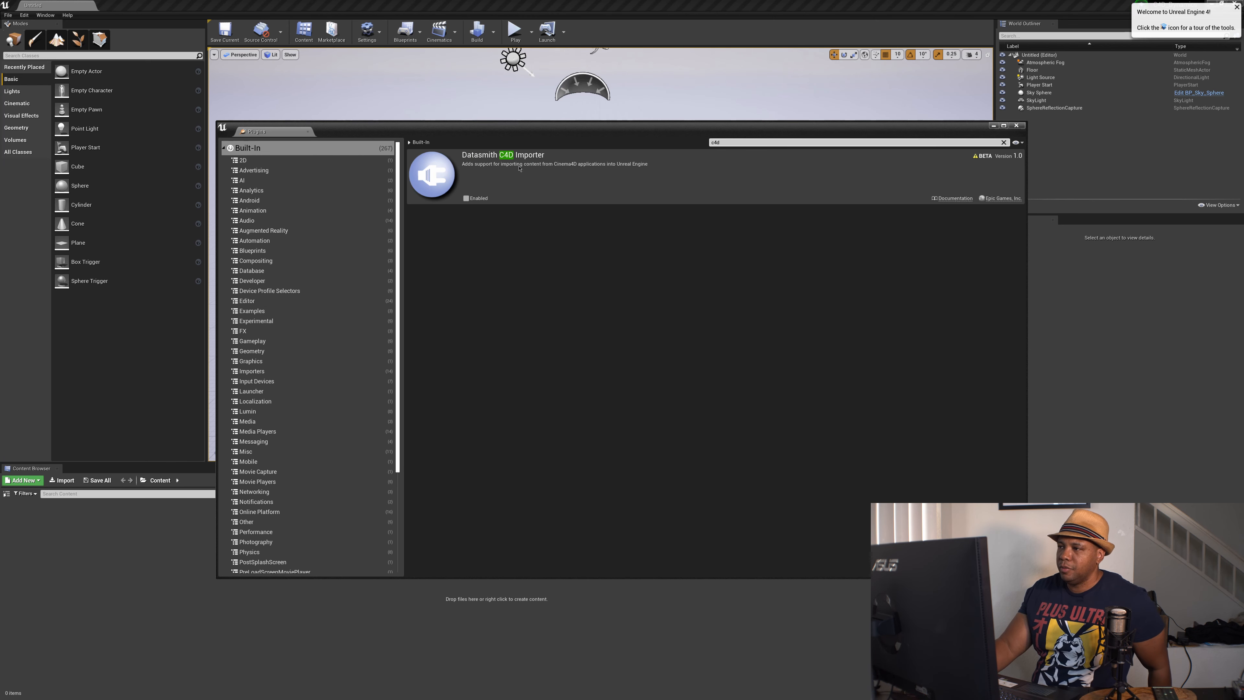
{"action": "left_click", "coordinate": [466, 198]}
{"action": "left_click", "coordinate": [675, 379]}
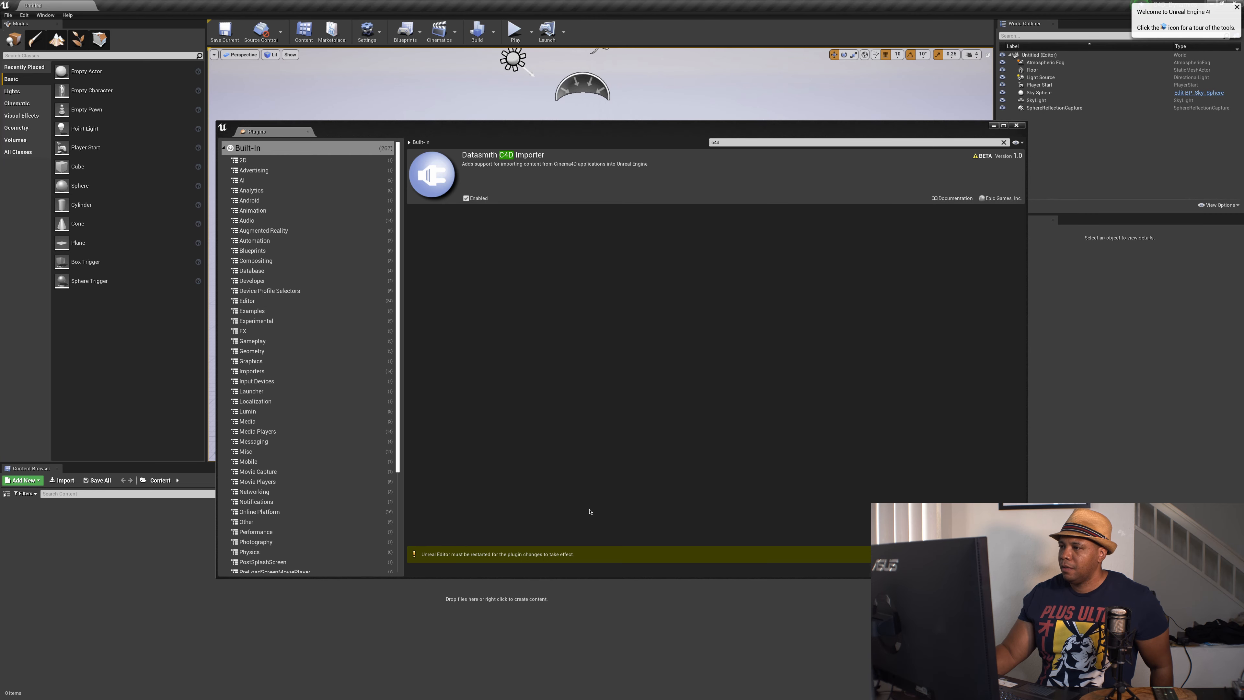
{"action": "left_click_drag", "start_coordinate": [562, 127], "coordinate": [520, 120]}
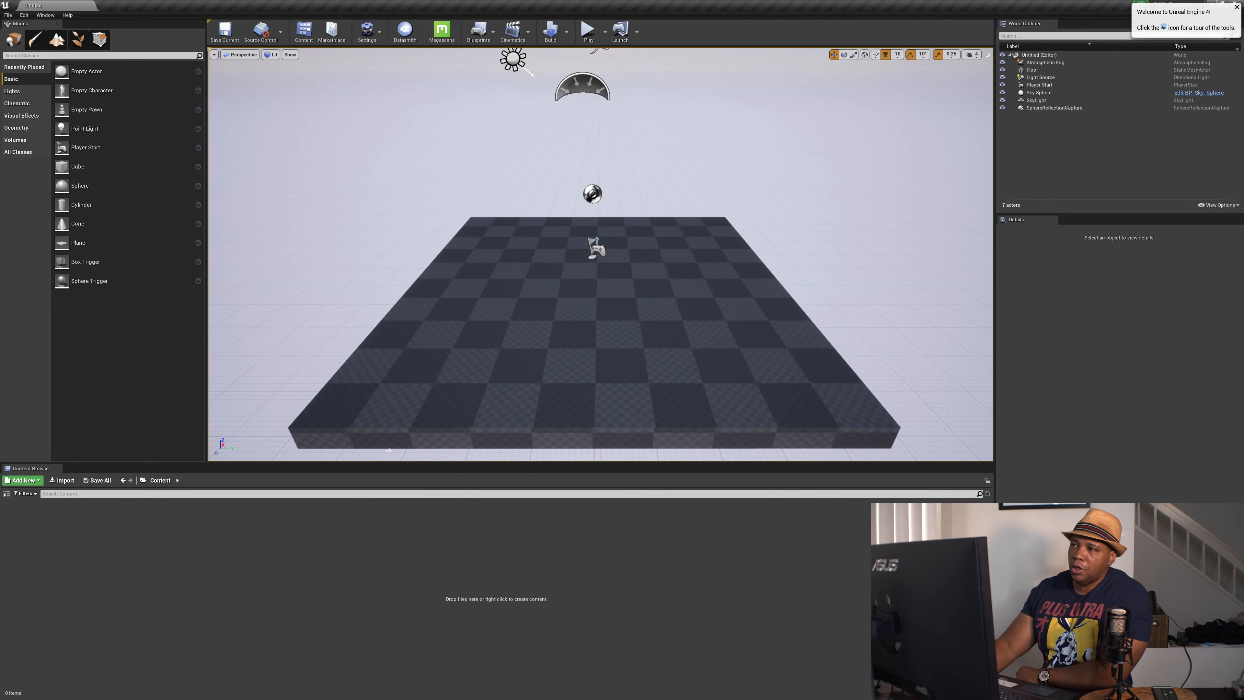
Step: Start a Datasmith import and choose Dynamics_UE4.c4d from the dynamics project's C4D folder
{"action": "left_click", "coordinate": [406, 32]}
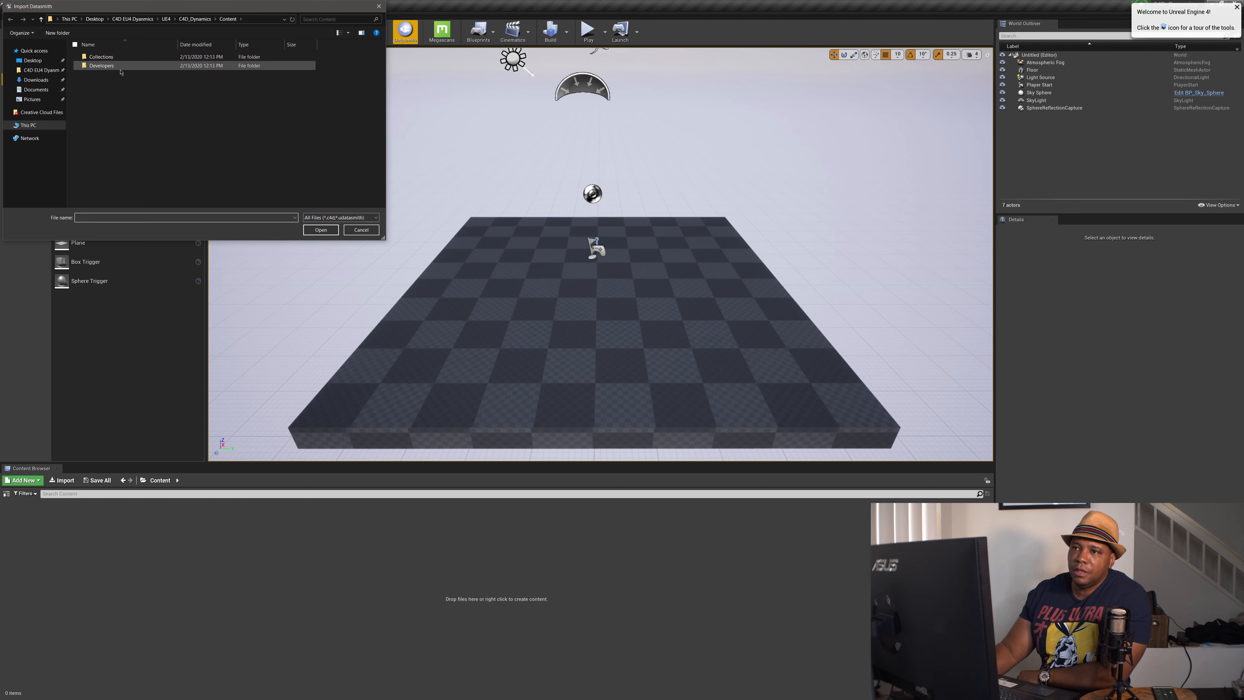
{"action": "left_click", "coordinate": [40, 69]}
{"action": "double_click", "coordinate": [105, 57]}
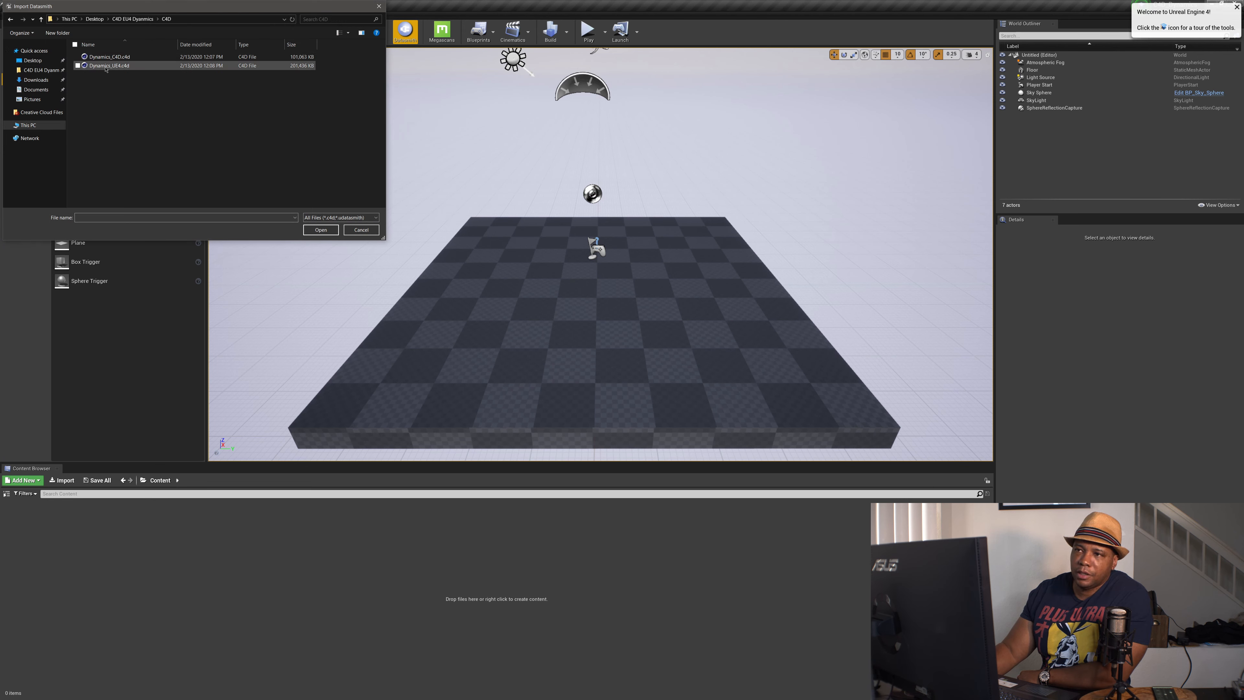
{"action": "left_click", "coordinate": [105, 65]}
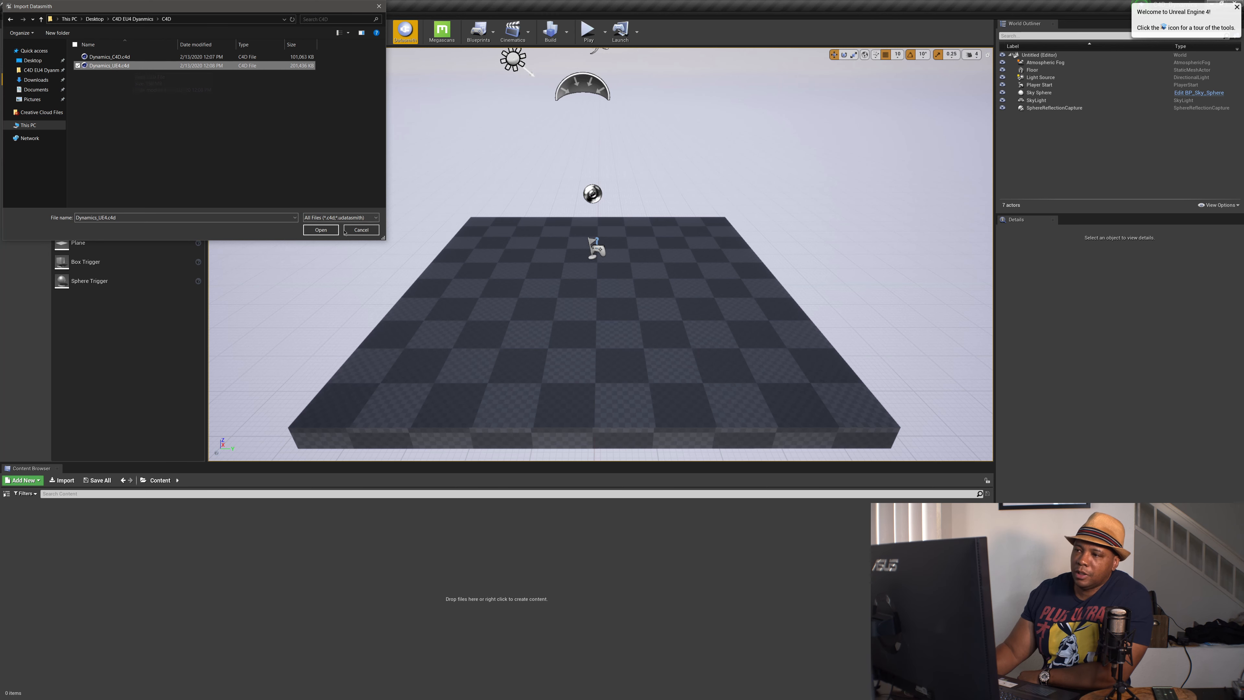
{"action": "left_click", "coordinate": [321, 229]}
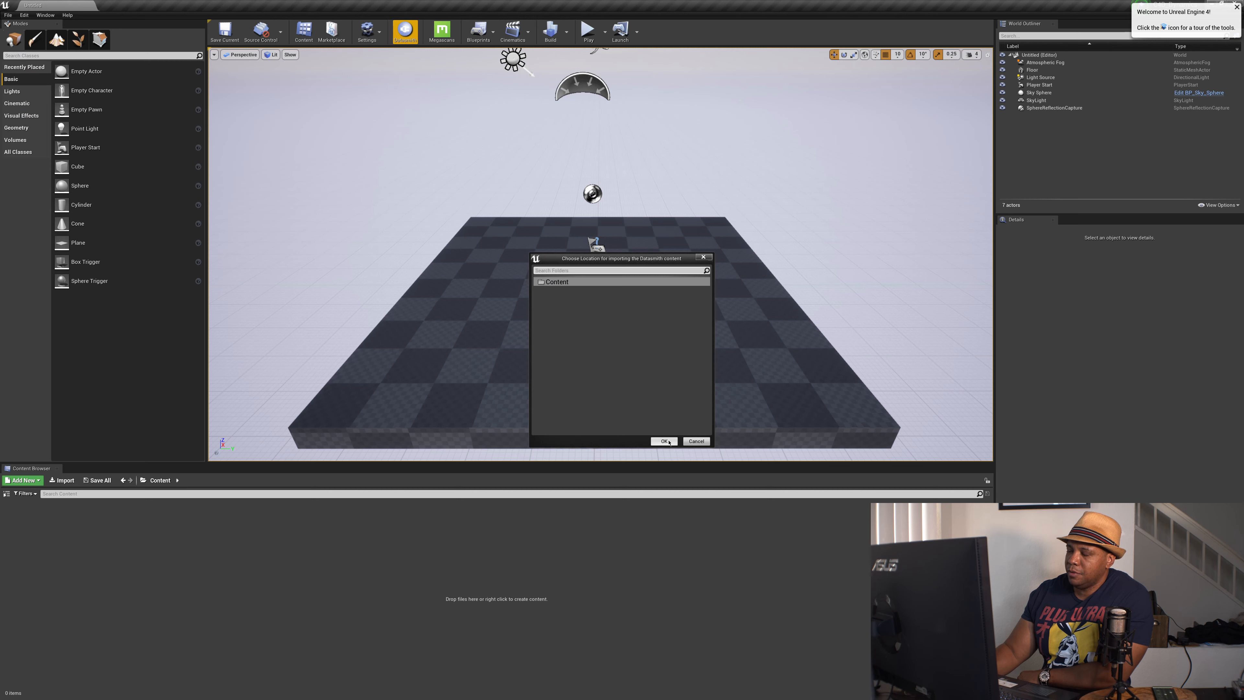
Step: Import the scene into the Content folder with geometry, materials and textures, lights, cameras and animations all included
{"action": "left_click", "coordinate": [585, 323]}
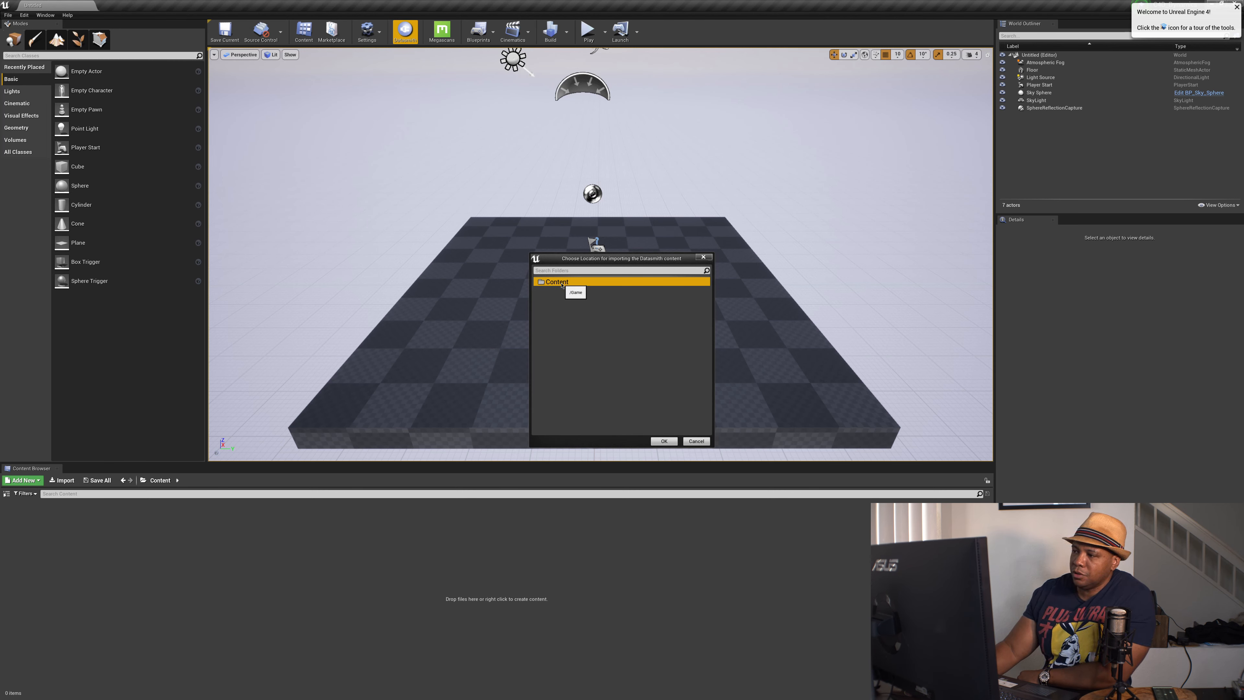
{"action": "left_click", "coordinate": [665, 442]}
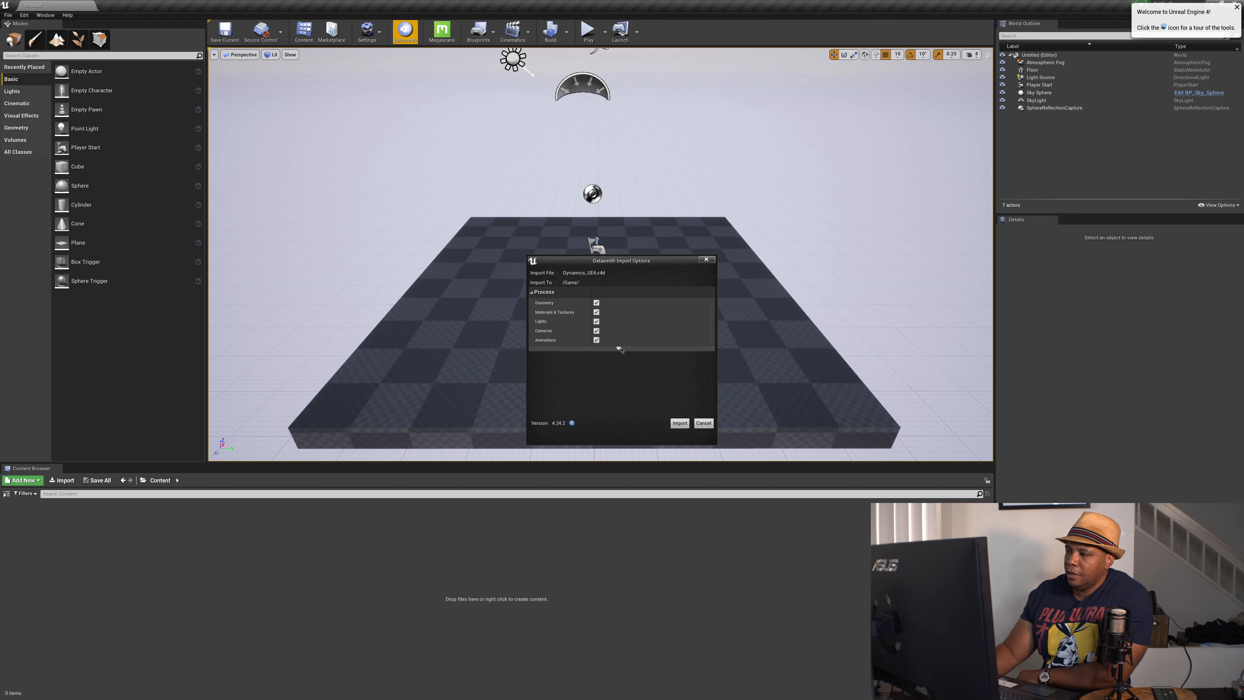
{"action": "left_click", "coordinate": [618, 348]}
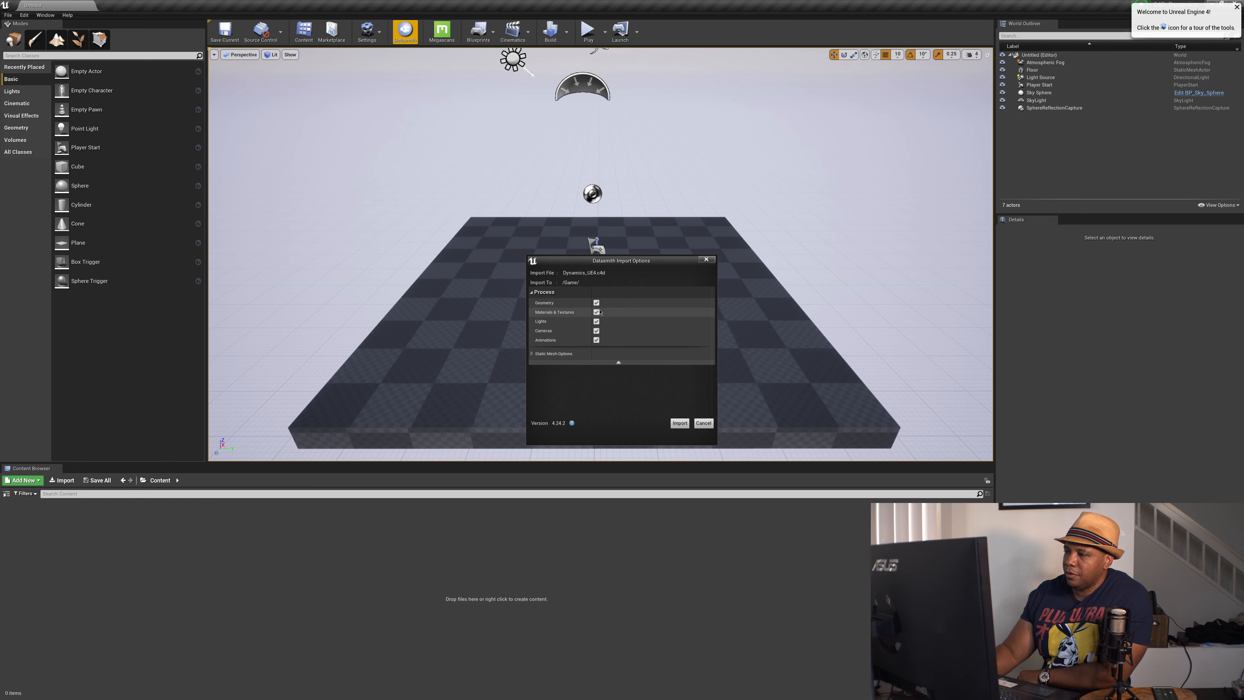
{"action": "left_click", "coordinate": [680, 422]}
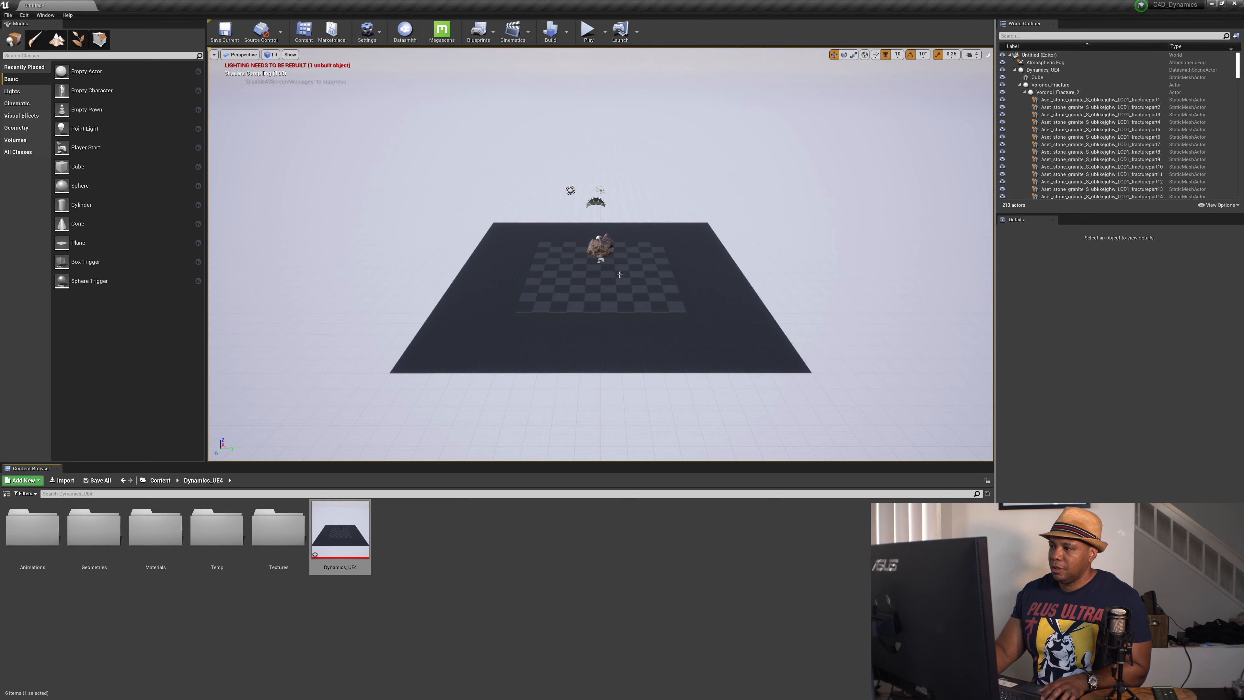
Step: Examine the imported rock and the Dynamics_UE4 actor hierarchy, including the fracture pieces under Voronoi_Fracture
{"action": "scroll", "coordinate": [613, 276], "scroll_direction": "up", "scroll_amount": 4}
{"action": "scroll", "coordinate": [560, 325], "scroll_direction": "up", "scroll_amount": 3}
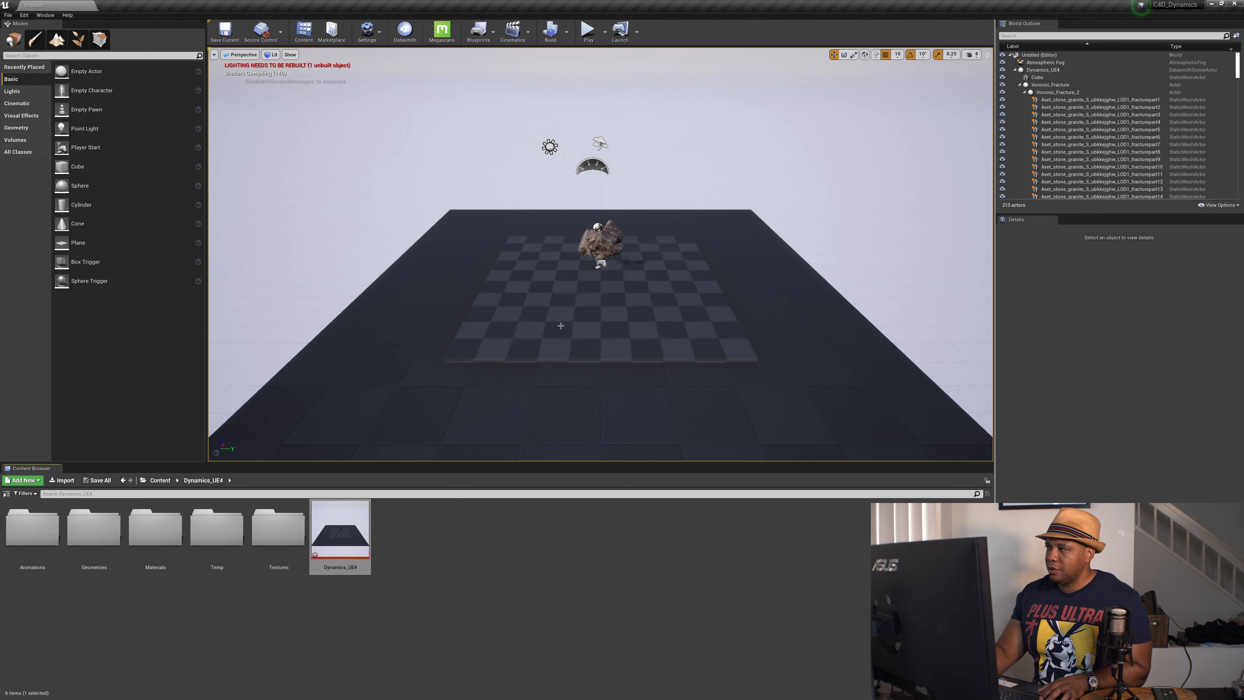
{"action": "left_click", "coordinate": [1018, 85]}
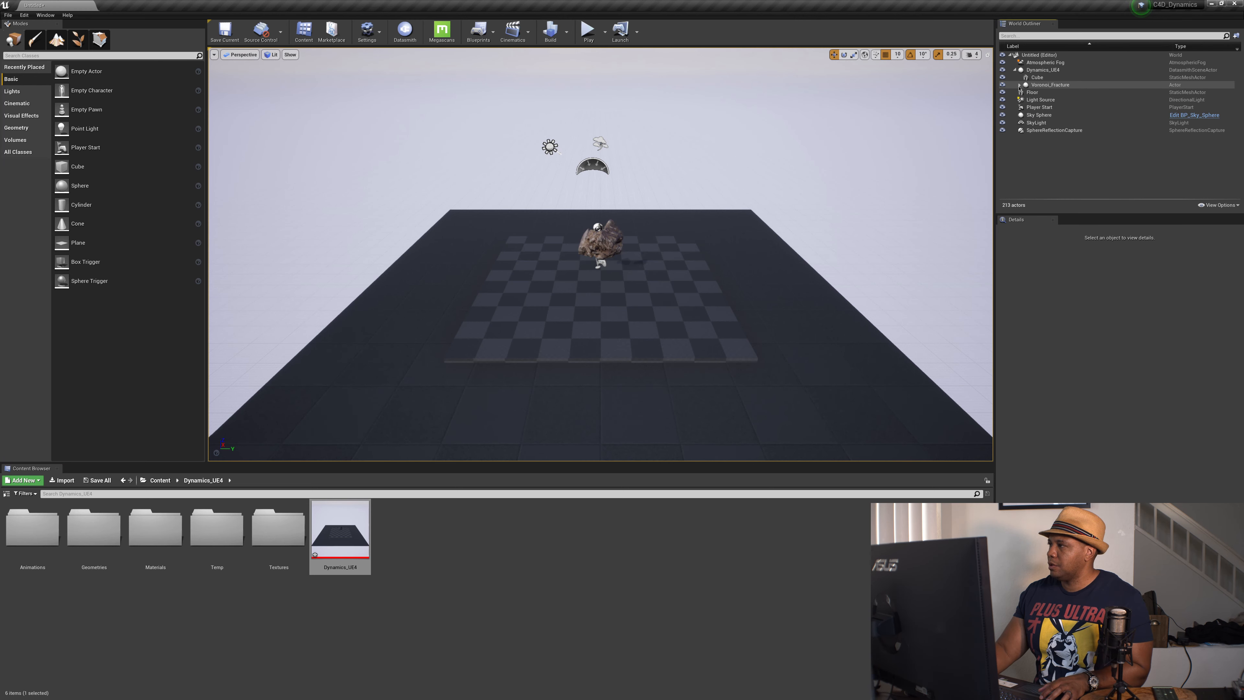
{"action": "left_click", "coordinate": [1033, 70]}
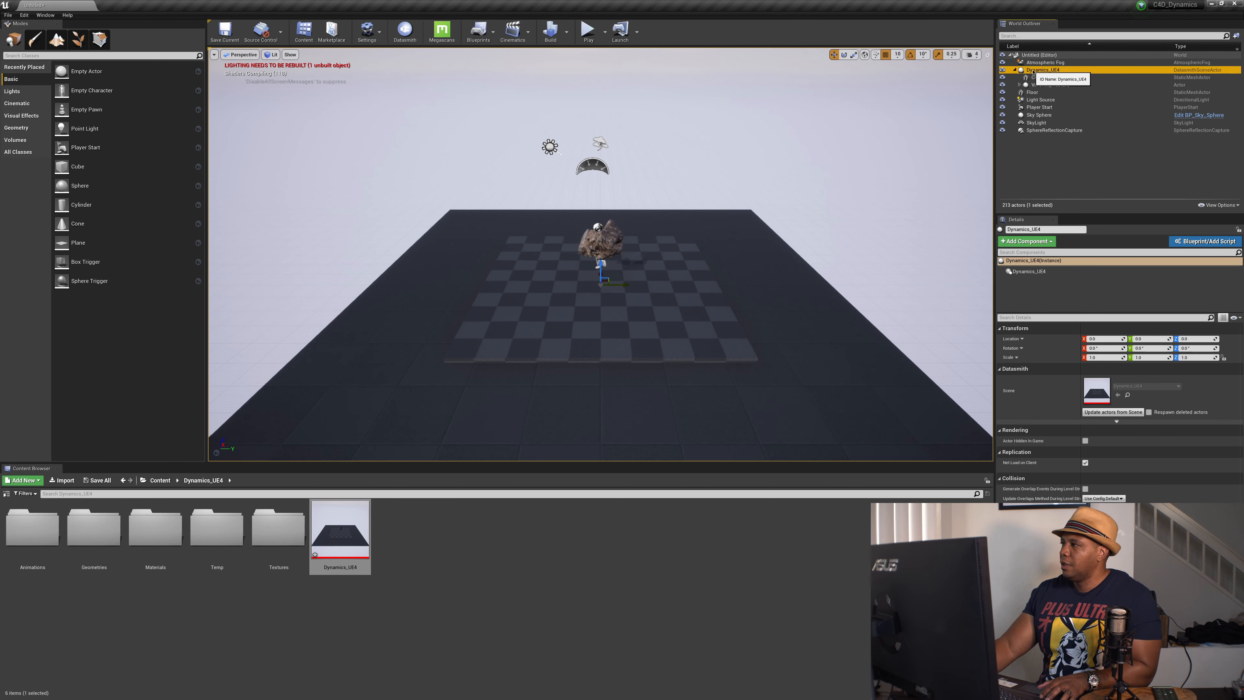
{"action": "left_click", "coordinate": [1014, 70]}
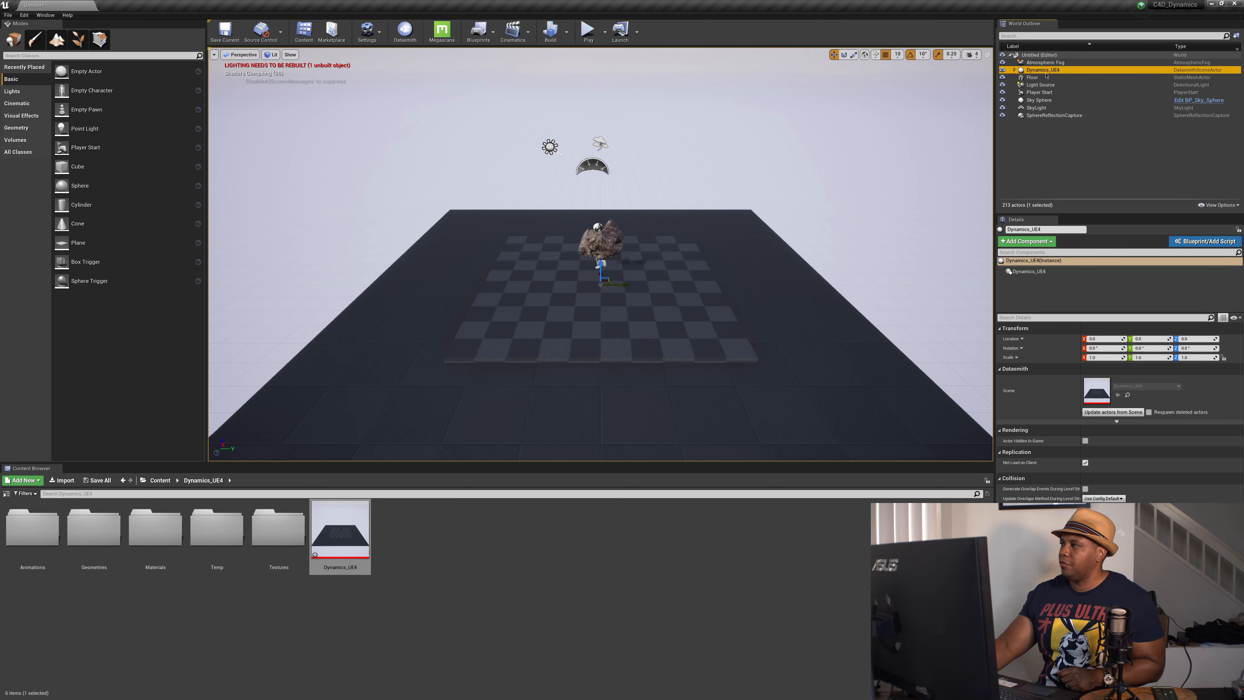
{"action": "left_click", "coordinate": [1014, 70]}
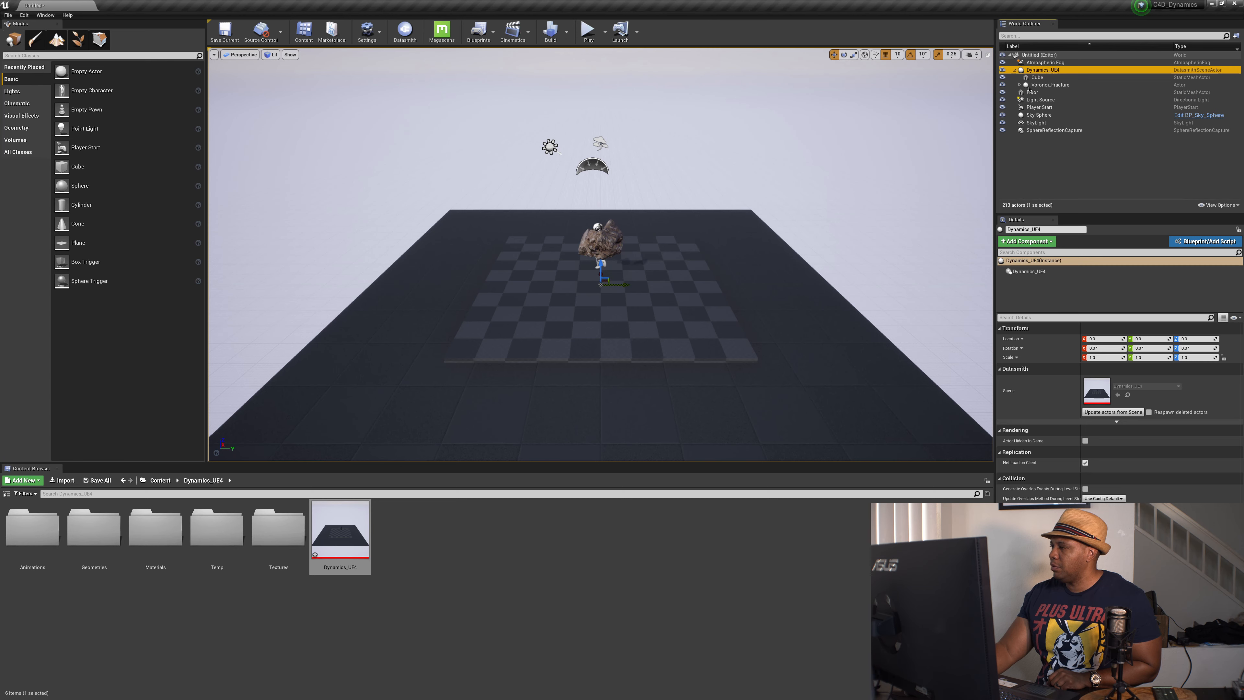
{"action": "left_click", "coordinate": [1018, 85]}
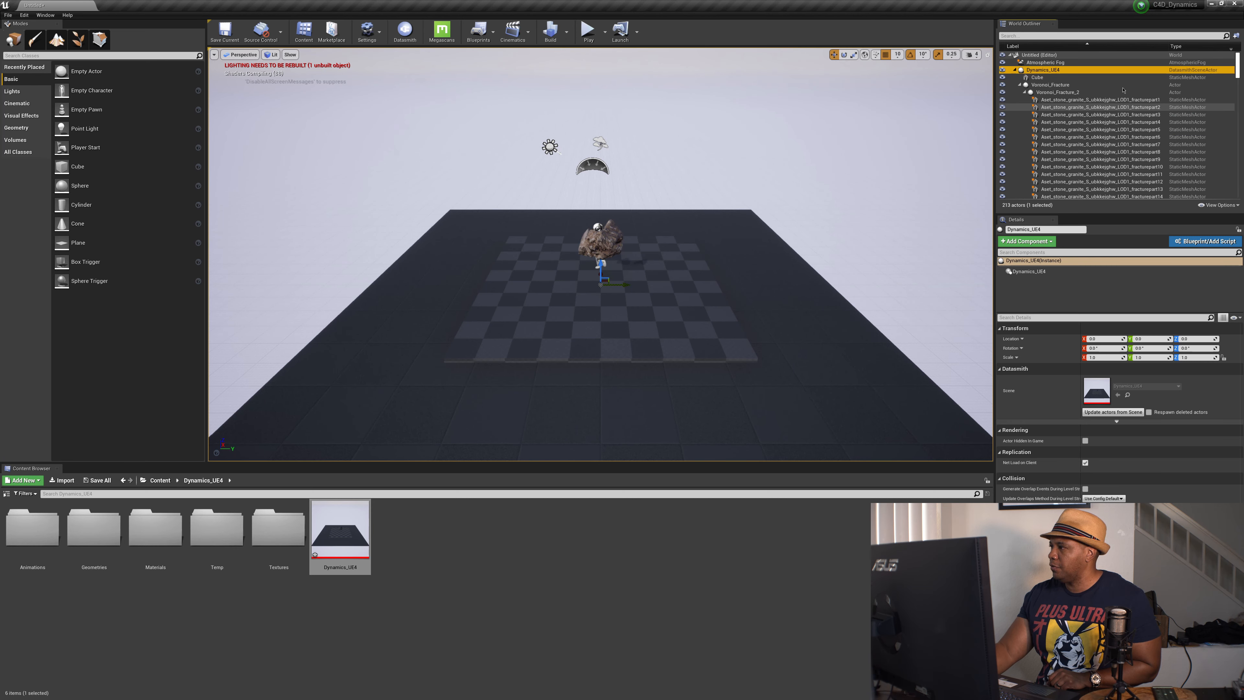
{"action": "mouse_move", "coordinate": [1236, 74]}
{"action": "left_mouse_down"}
{"action": "mouse_move", "coordinate": [1240, 127]}
{"action": "mouse_move", "coordinate": [1237, 58]}
{"action": "left_mouse_up"}
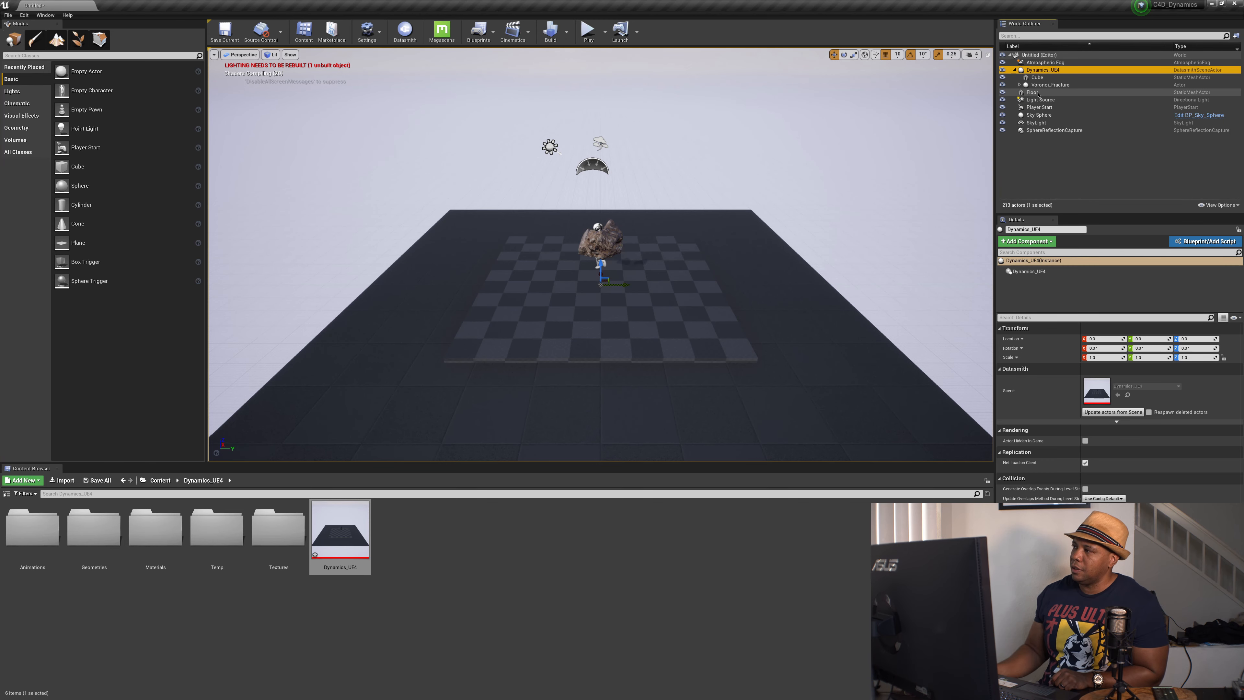
Step: Delete the template's Floor and Light Source actors from the level, accepting the broken Sky Sphere reference
{"action": "left_click", "coordinate": [1037, 93]}
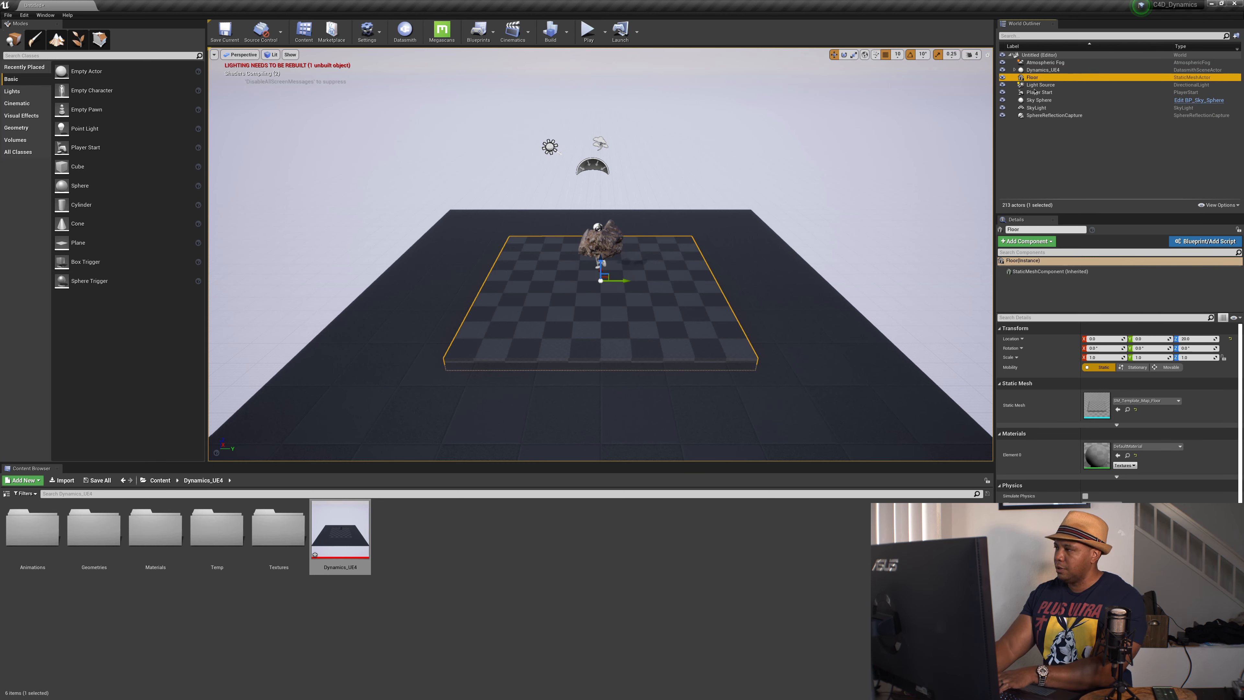
{"action": "key", "text": "Delete"}
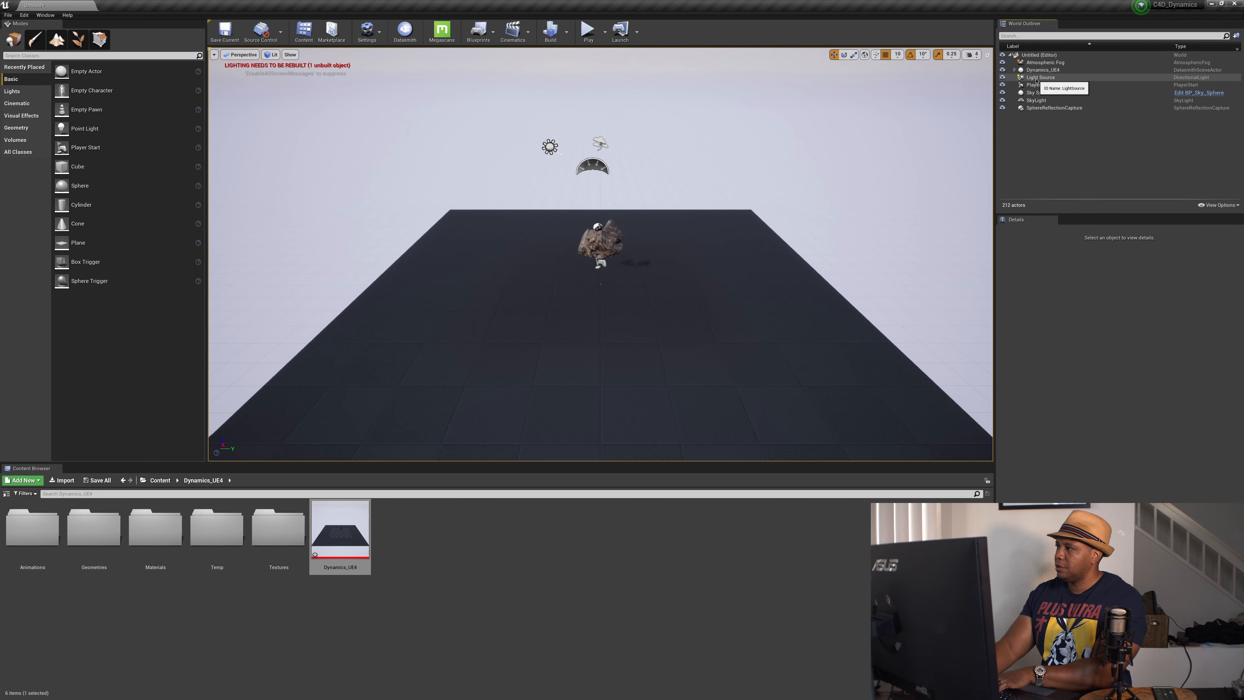
{"action": "left_click", "coordinate": [1036, 79]}
{"action": "key", "text": "Delete"}
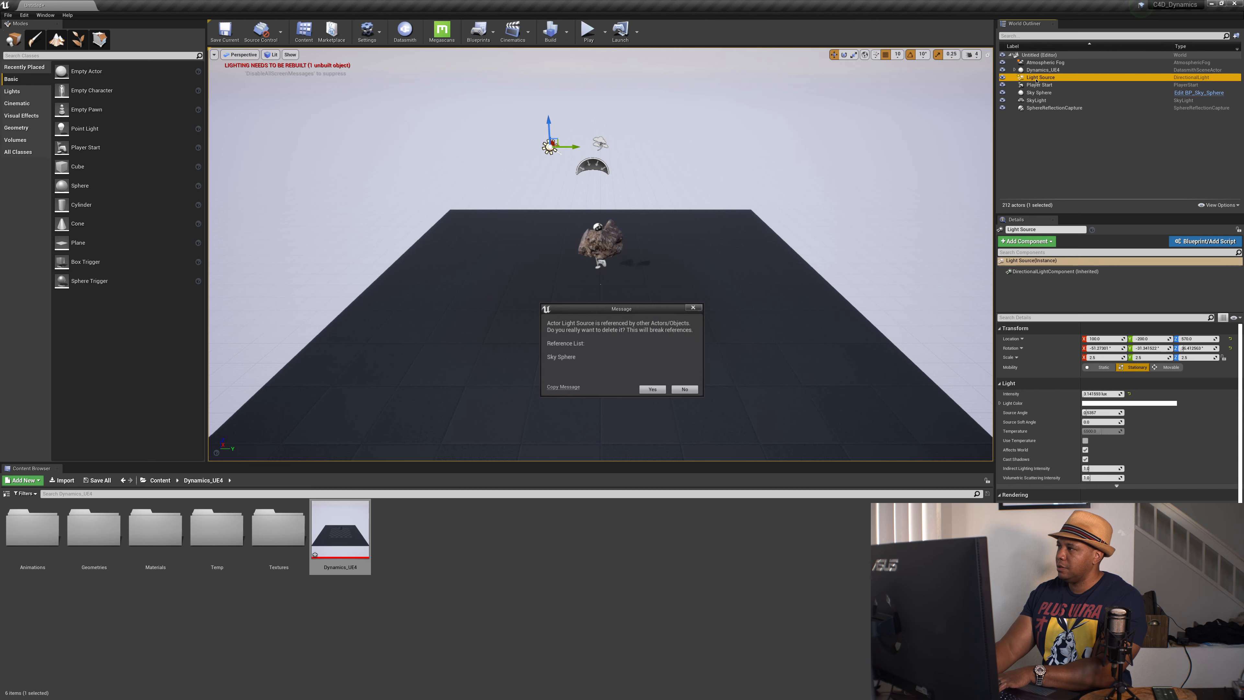
{"action": "key", "text": "Return"}
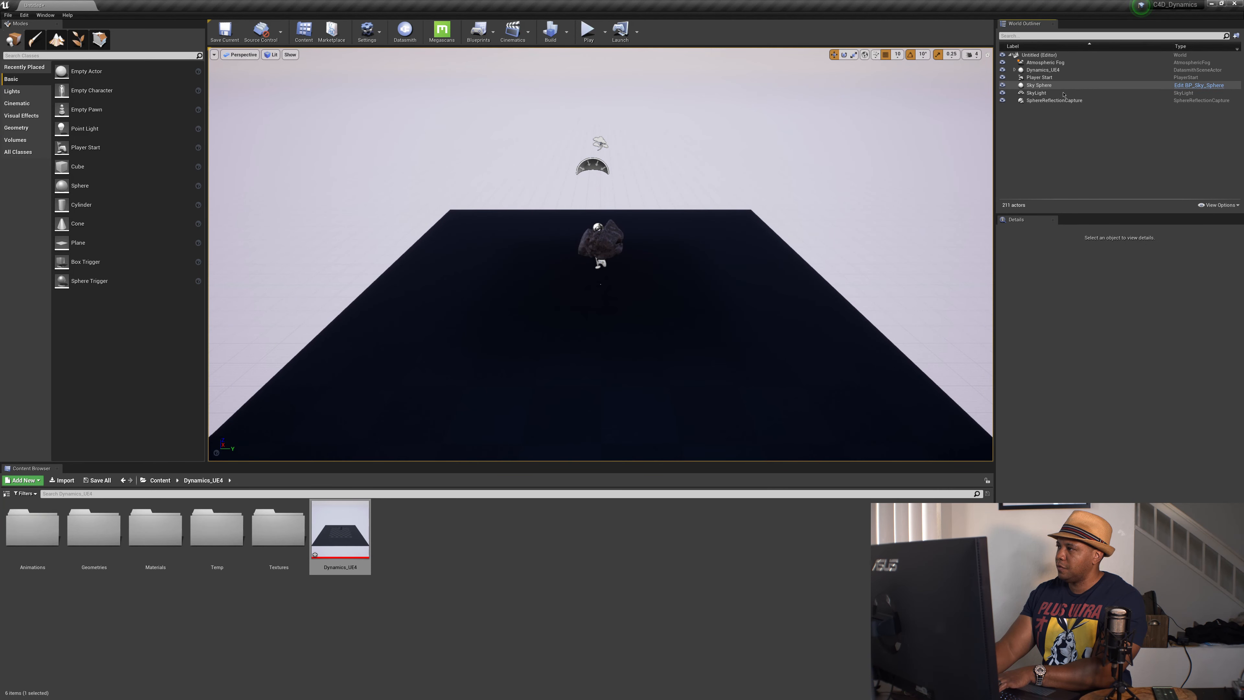
Step: Delete the remaining template actors: Sky Sphere, SkyLight, SphereReflectionCapture, Player Start and Atmospheric Fog
{"action": "left_click", "coordinate": [1063, 94]}
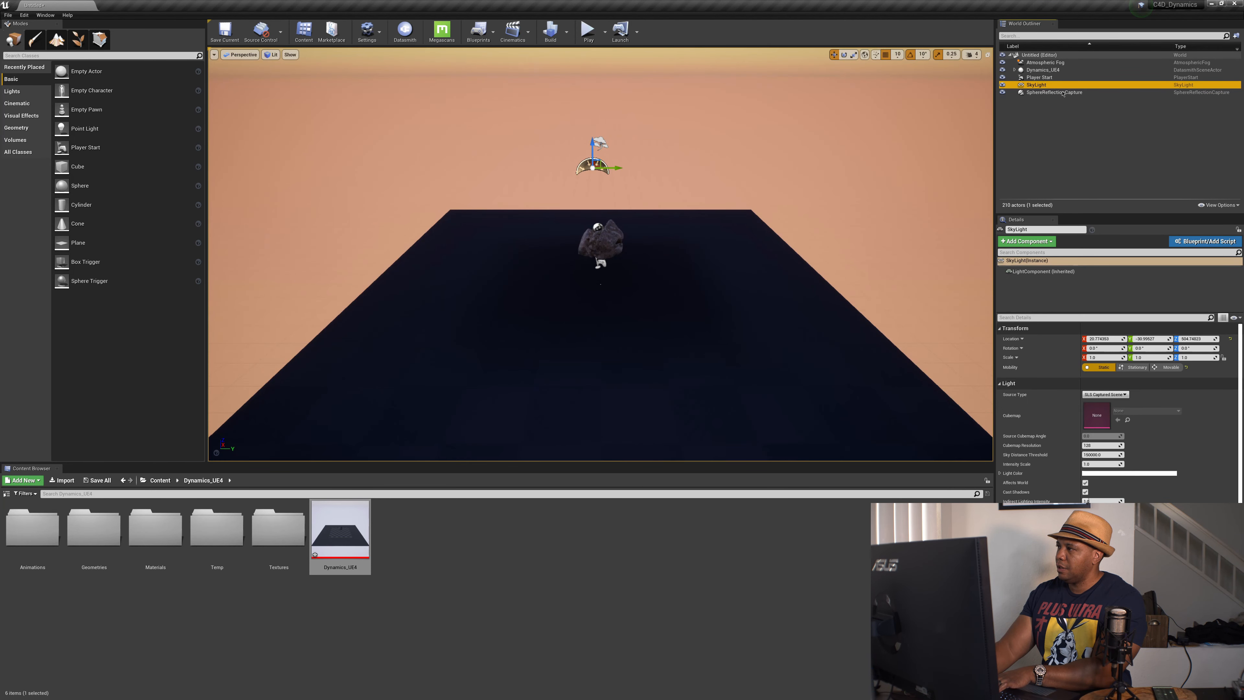
{"action": "key", "text": "Delete"}
{"action": "left_click", "coordinate": [1046, 85]}
{"action": "key", "text": "Delete"}
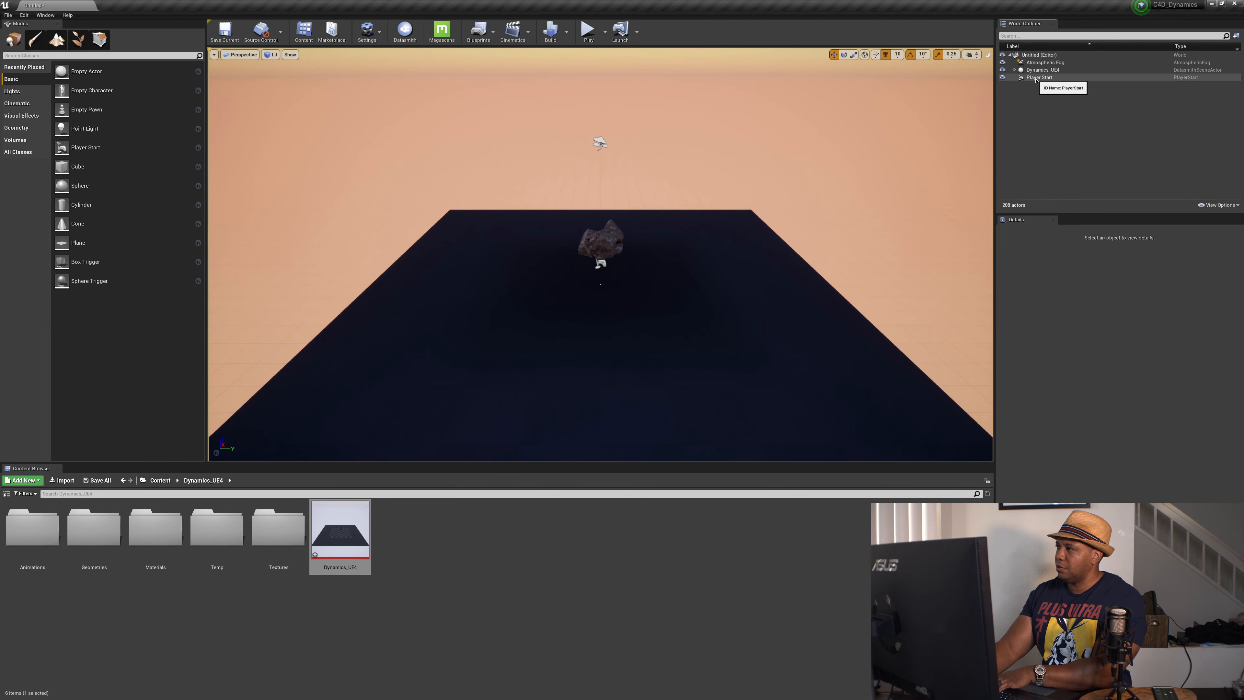
{"action": "left_click", "coordinate": [1035, 79]}
{"action": "key", "text": "Delete"}
{"action": "left_click", "coordinate": [1053, 62]}
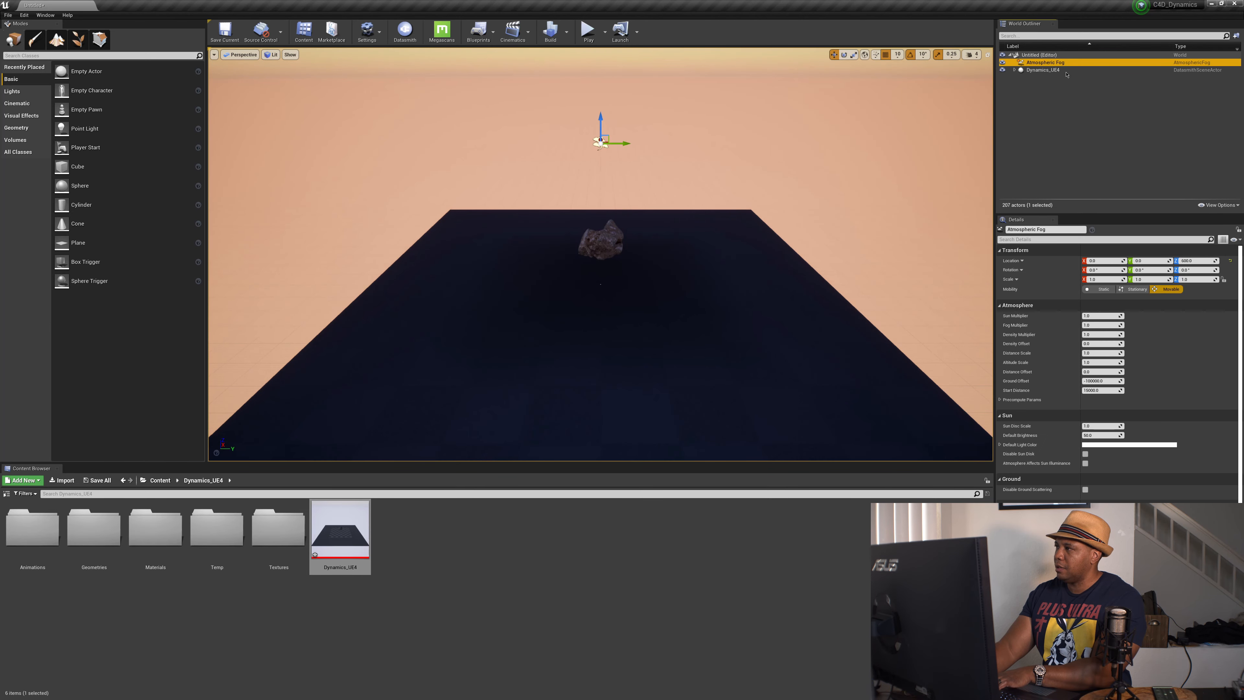
{"action": "key", "text": "Delete"}
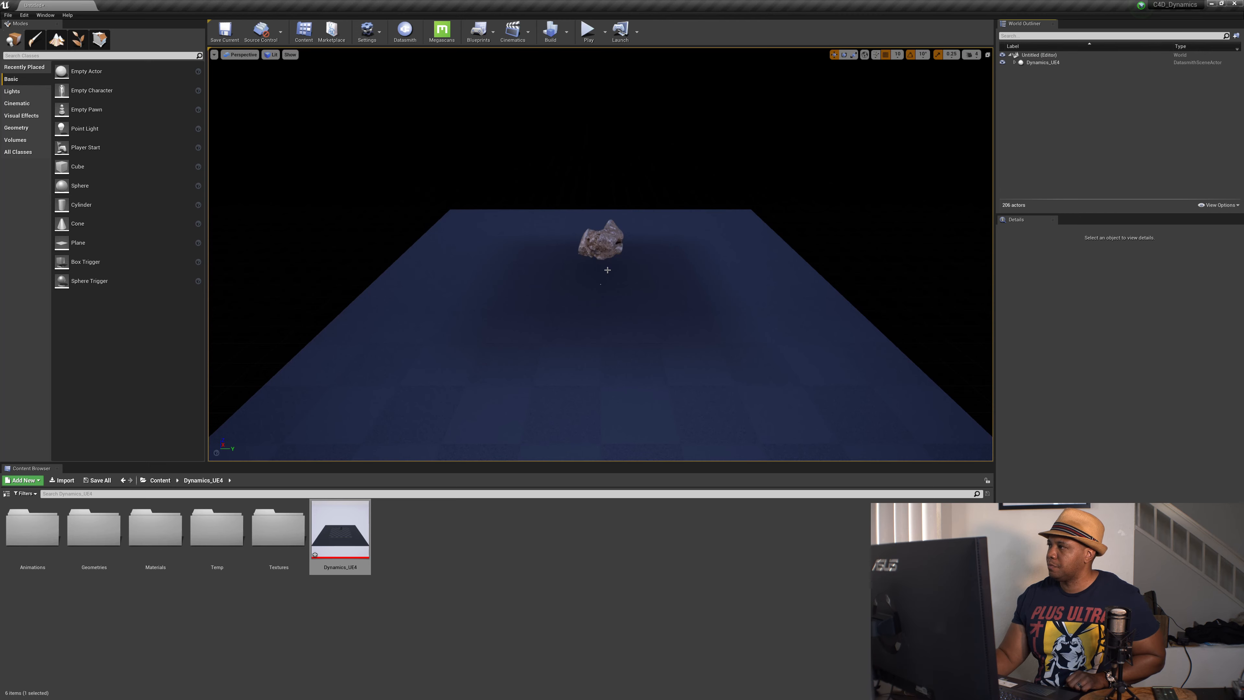
Step: Delete the imported Cube ground from the Dynamics_UE4 actor, accepting the broken reference
{"action": "left_click", "coordinate": [634, 357]}
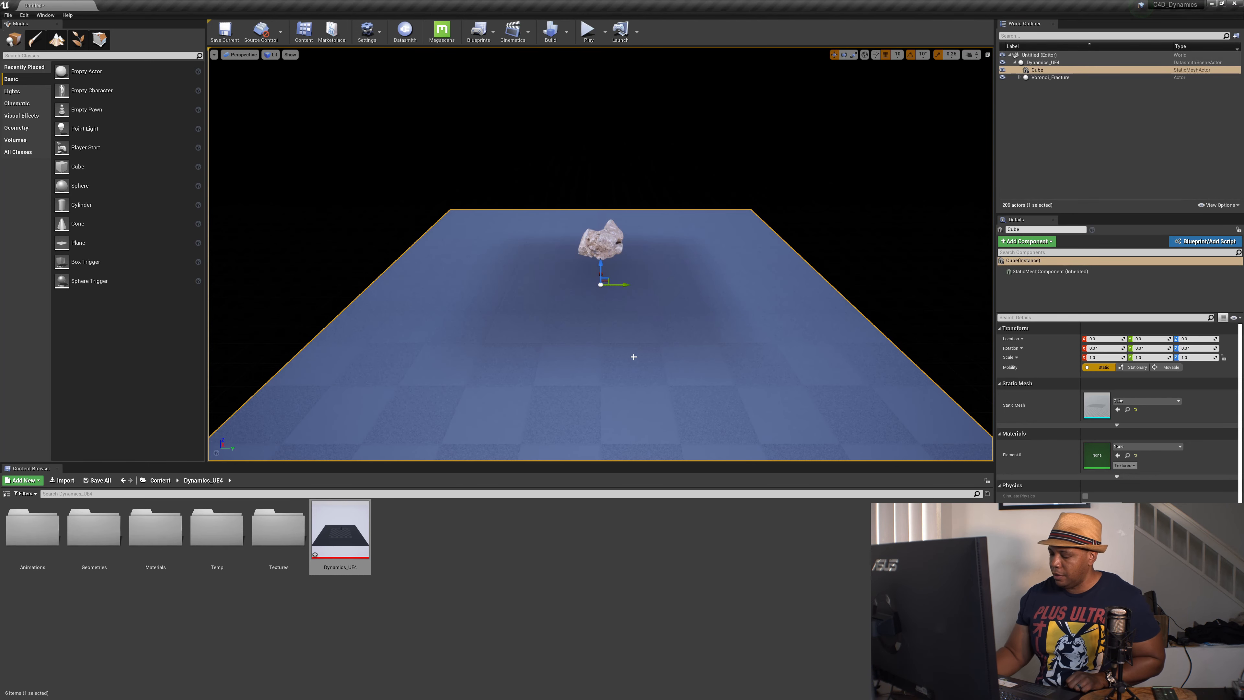
{"action": "left_click", "coordinate": [1031, 71], "text": "ctrl"}
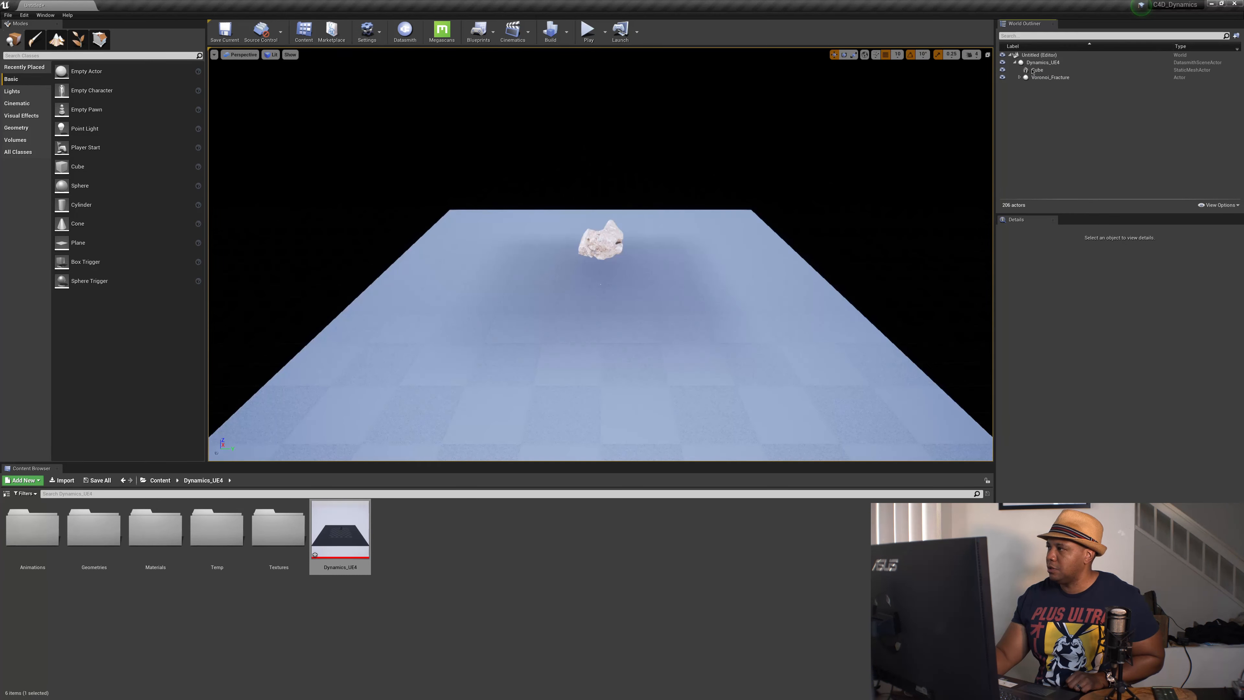
{"action": "left_click", "coordinate": [1032, 72]}
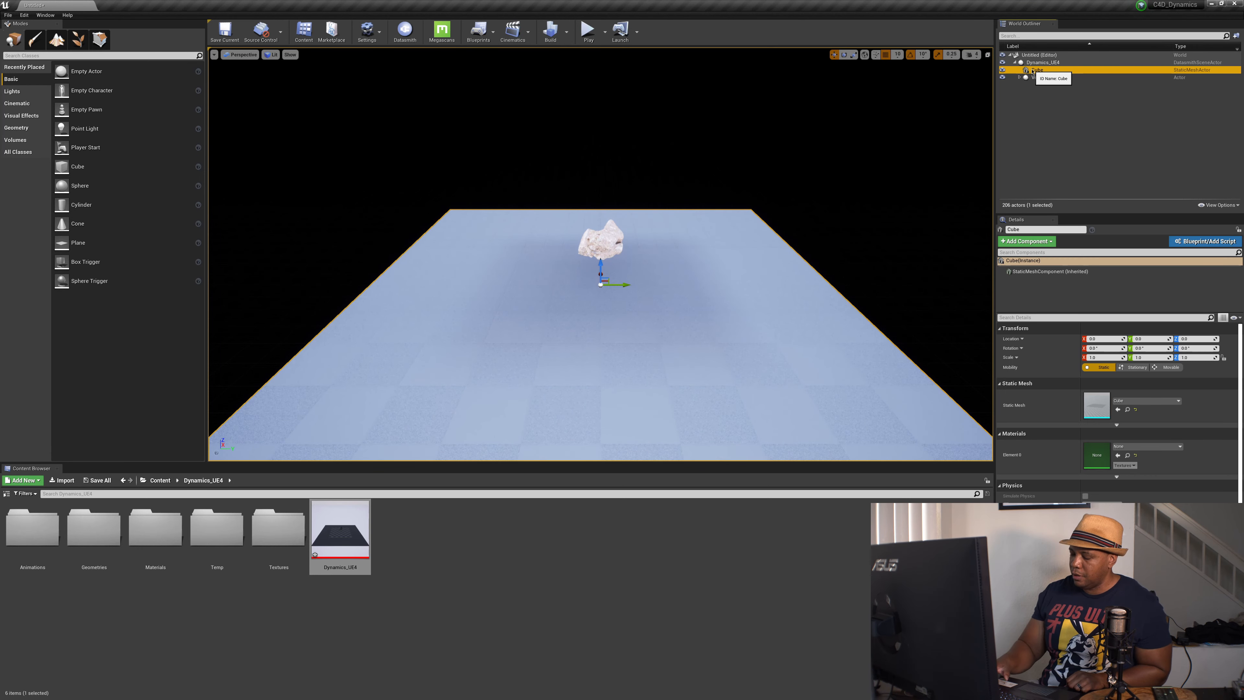
{"action": "key", "text": "Delete"}
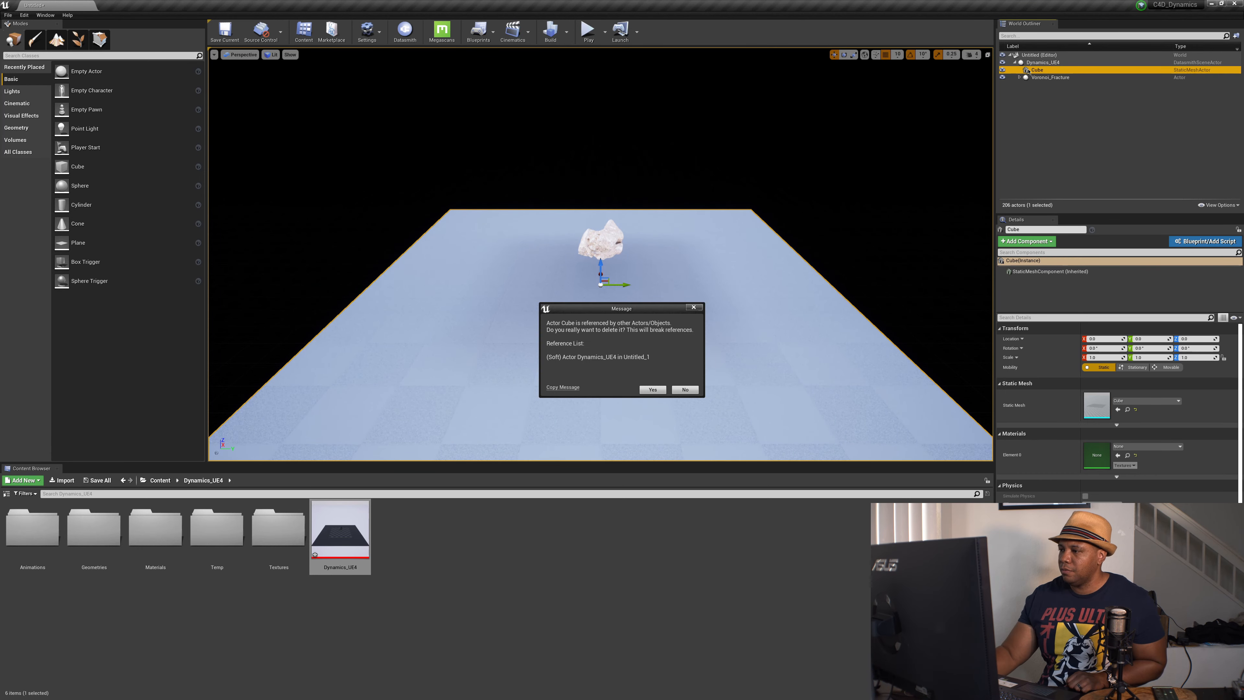
{"action": "left_click", "coordinate": [646, 389]}
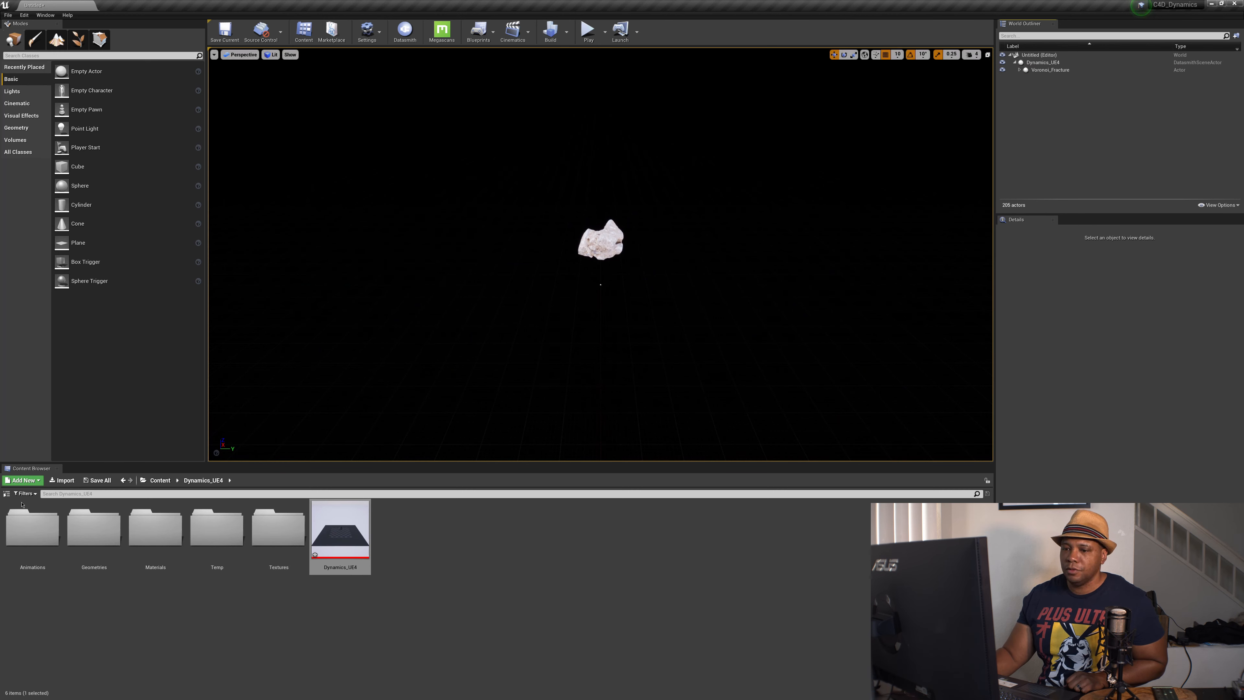
Step: Open the Dynamics_UE4 level sequence from the Animations folder in Sequencer
{"action": "double_click", "coordinate": [37, 532]}
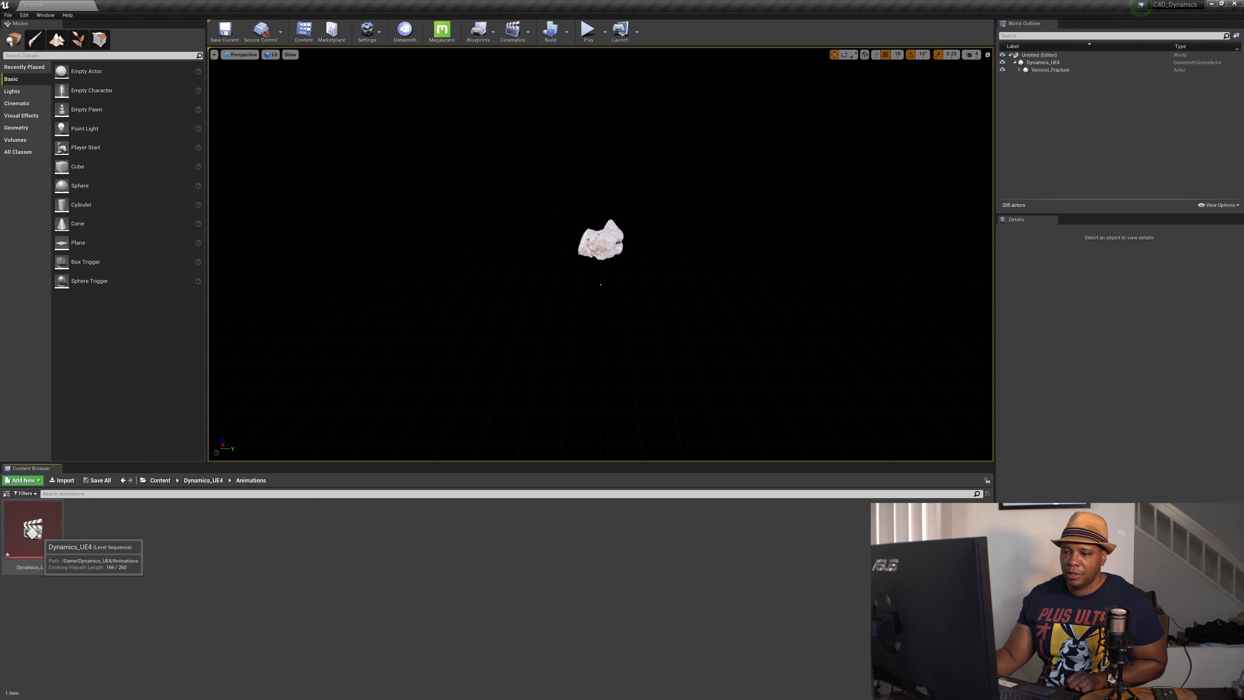
{"action": "double_click", "coordinate": [34, 529]}
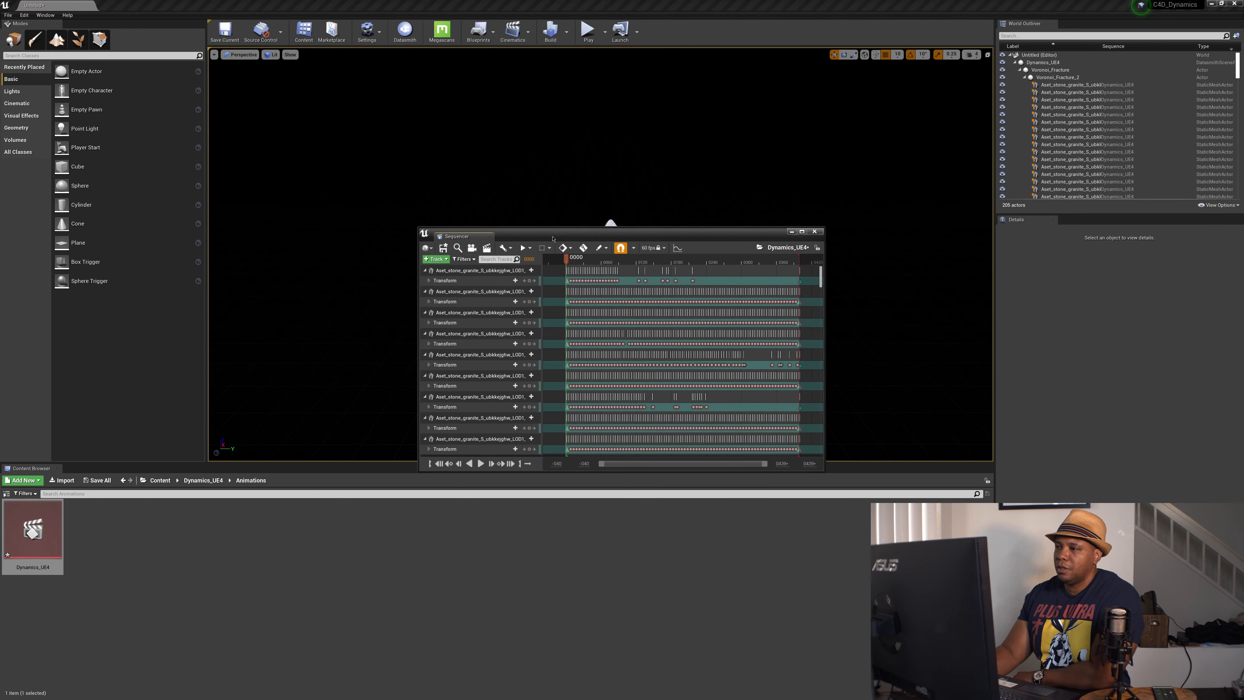
Step: Play the Dynamics_UE4 sequence with the Sequencer moved below the rock, and pause it once the pieces have fallen
{"action": "left_click_drag", "start_coordinate": [554, 236], "coordinate": [427, 442]}
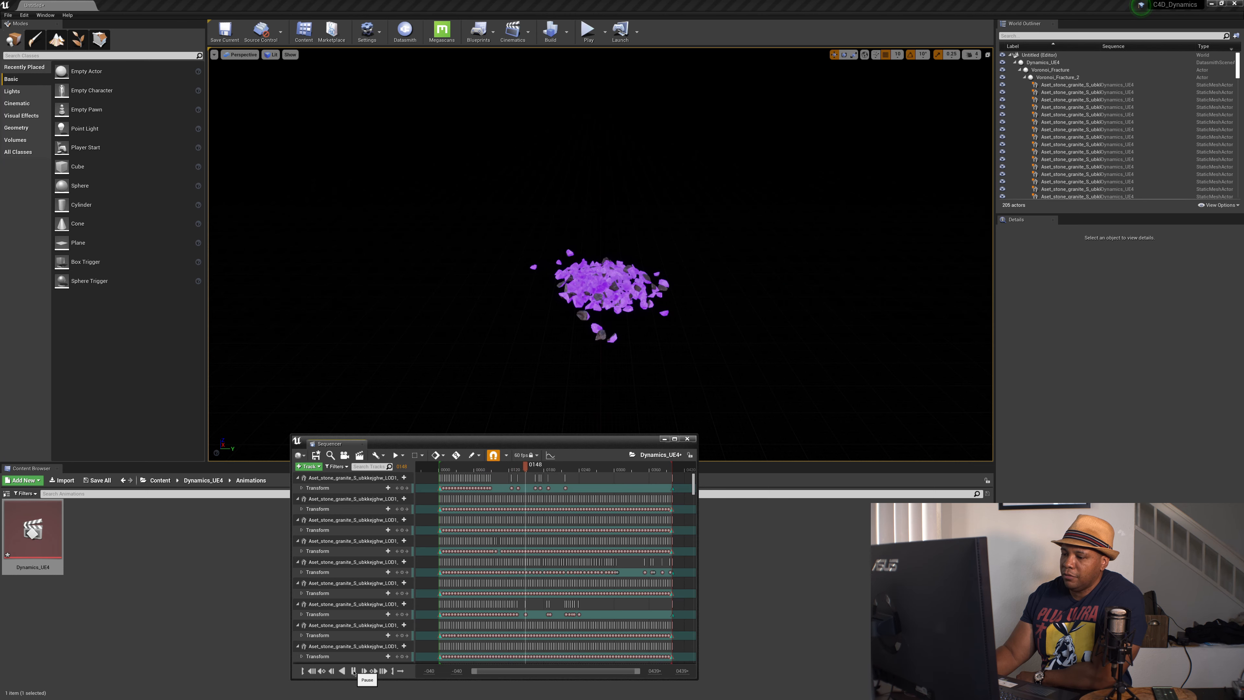
{"action": "left_click", "coordinate": [354, 671]}
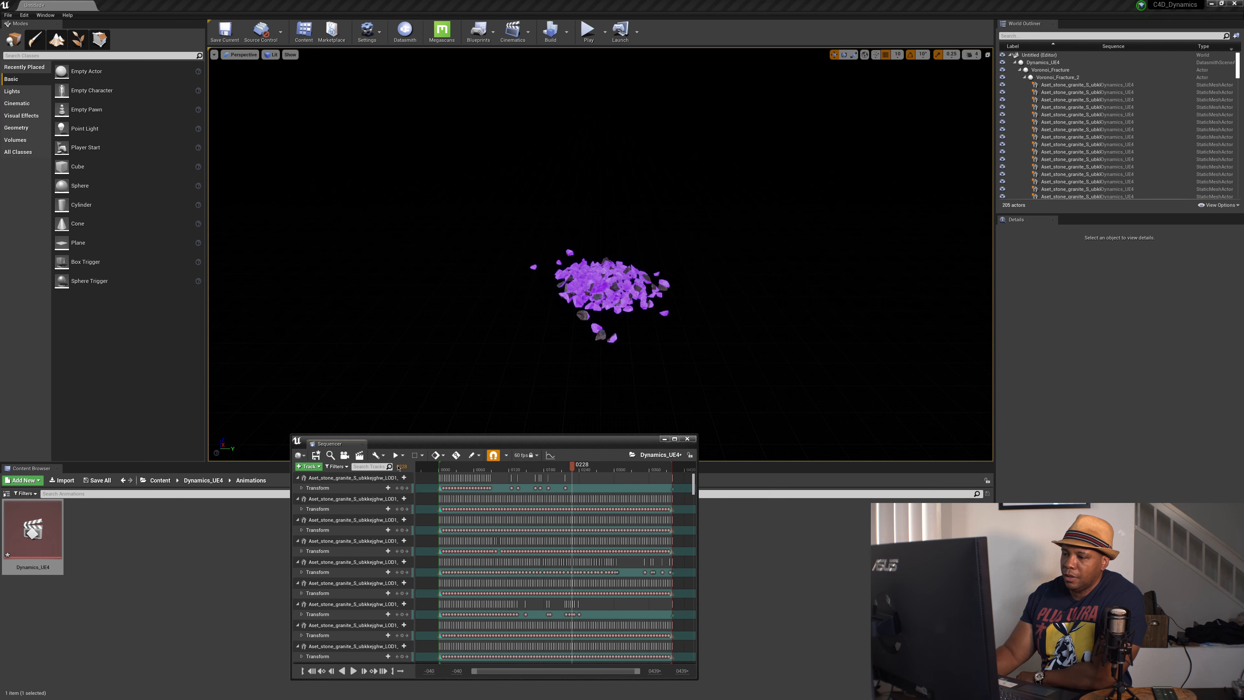
{"action": "left_click_drag", "start_coordinate": [429, 443], "coordinate": [522, 437]}
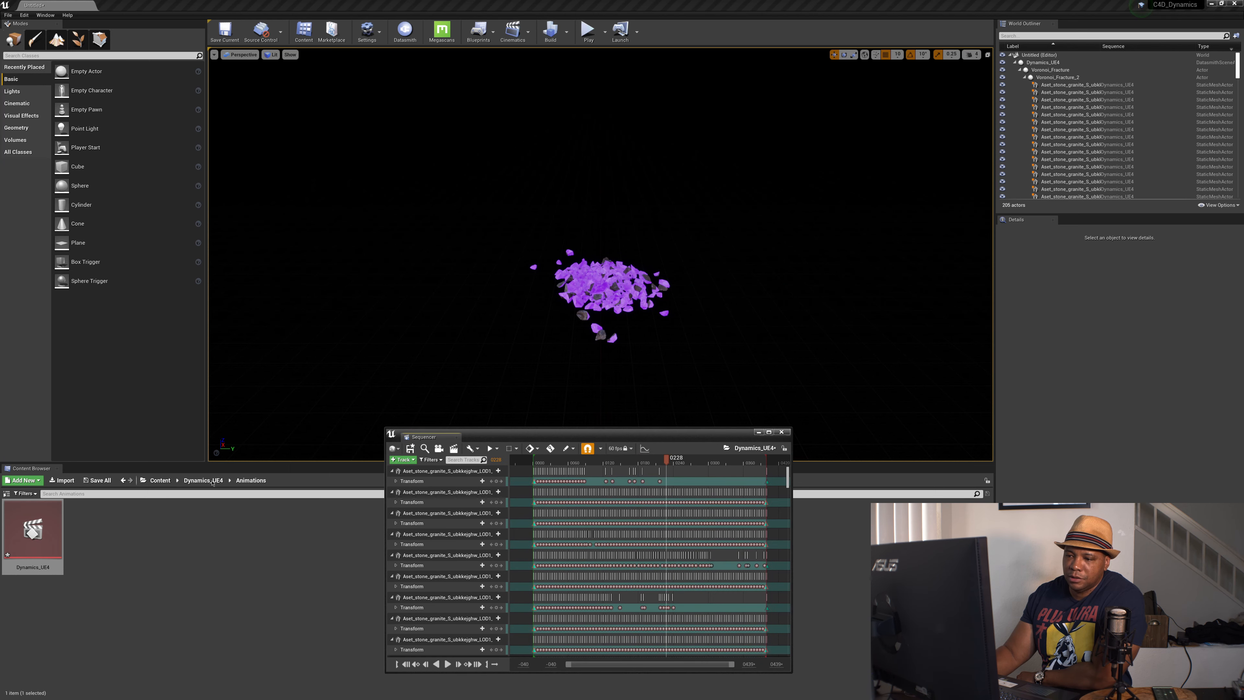
Step: Browse up to the Dynamics_UE4 content folder, return to Animations and select the Dynamics_UE4 level sequence
{"action": "left_click", "coordinate": [157, 480]}
{"action": "left_click", "coordinate": [45, 533]}
{"action": "double_click", "coordinate": [45, 534]}
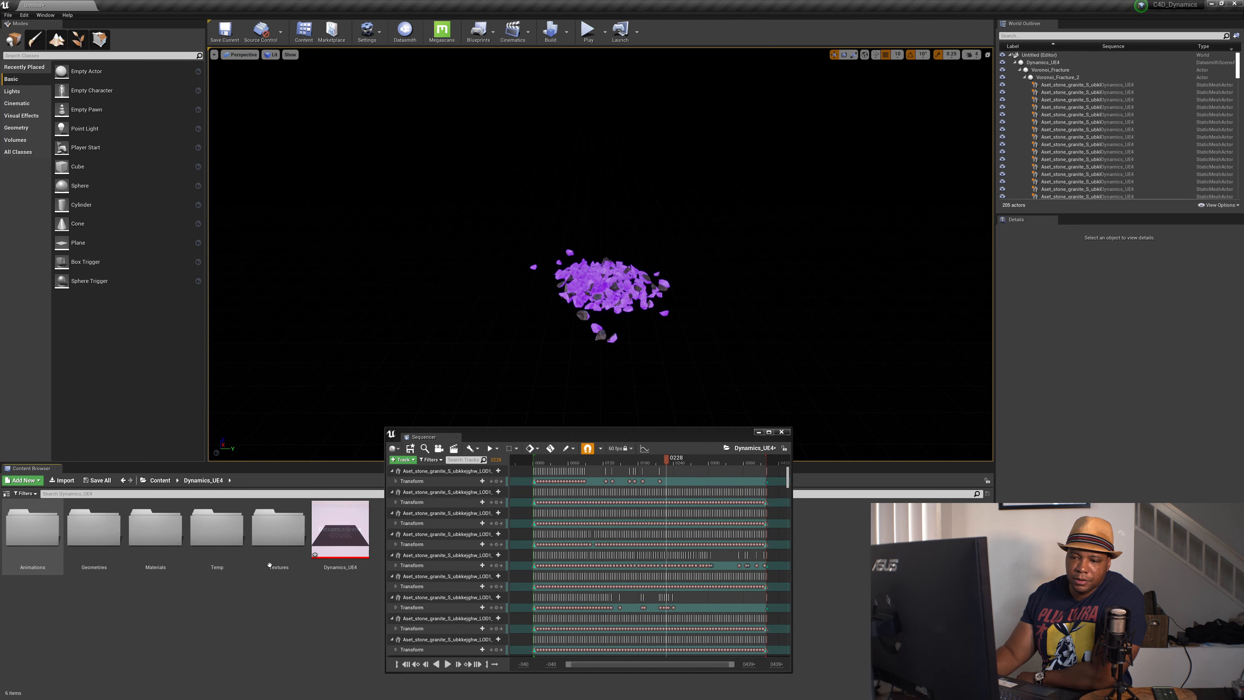
{"action": "left_click", "coordinate": [35, 533]}
{"action": "double_click", "coordinate": [34, 533]}
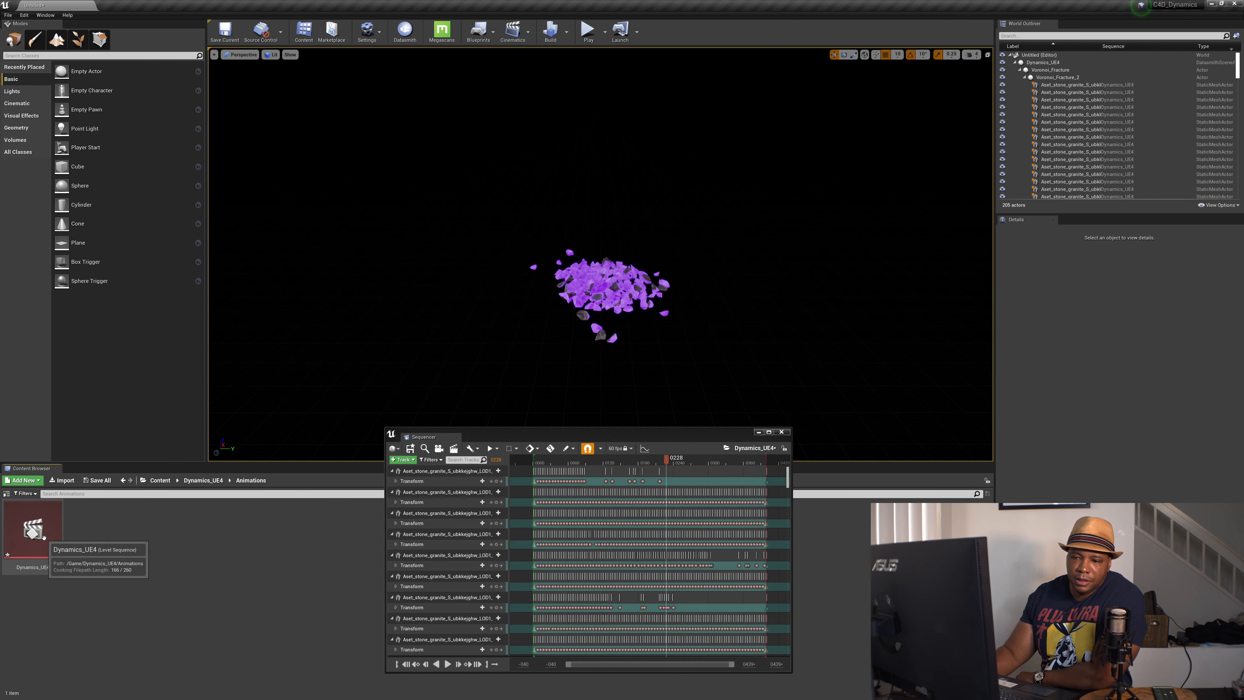
{"action": "left_click", "coordinate": [34, 530]}
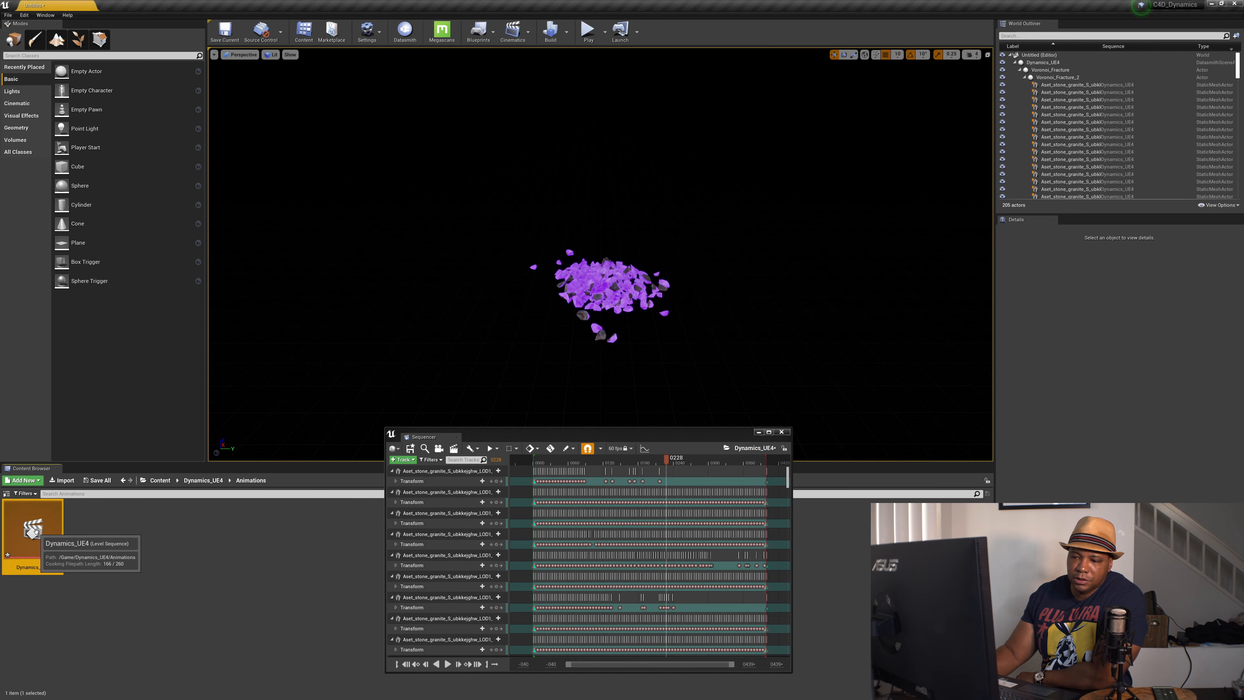
Step: Review the shattering animation in reverse in an enlarged Sequencer window, and close the window
{"action": "left_click_drag", "start_coordinate": [591, 438], "coordinate": [309, 396]}
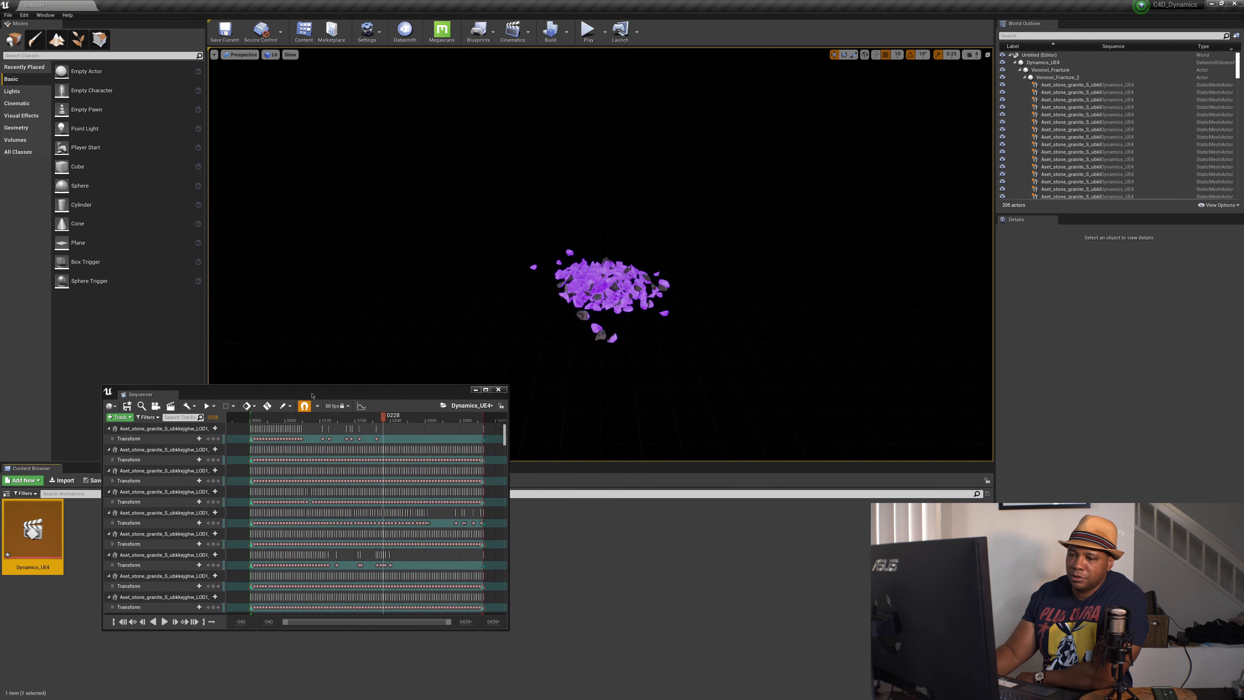
{"action": "left_click_drag", "start_coordinate": [520, 634], "coordinate": [690, 681]}
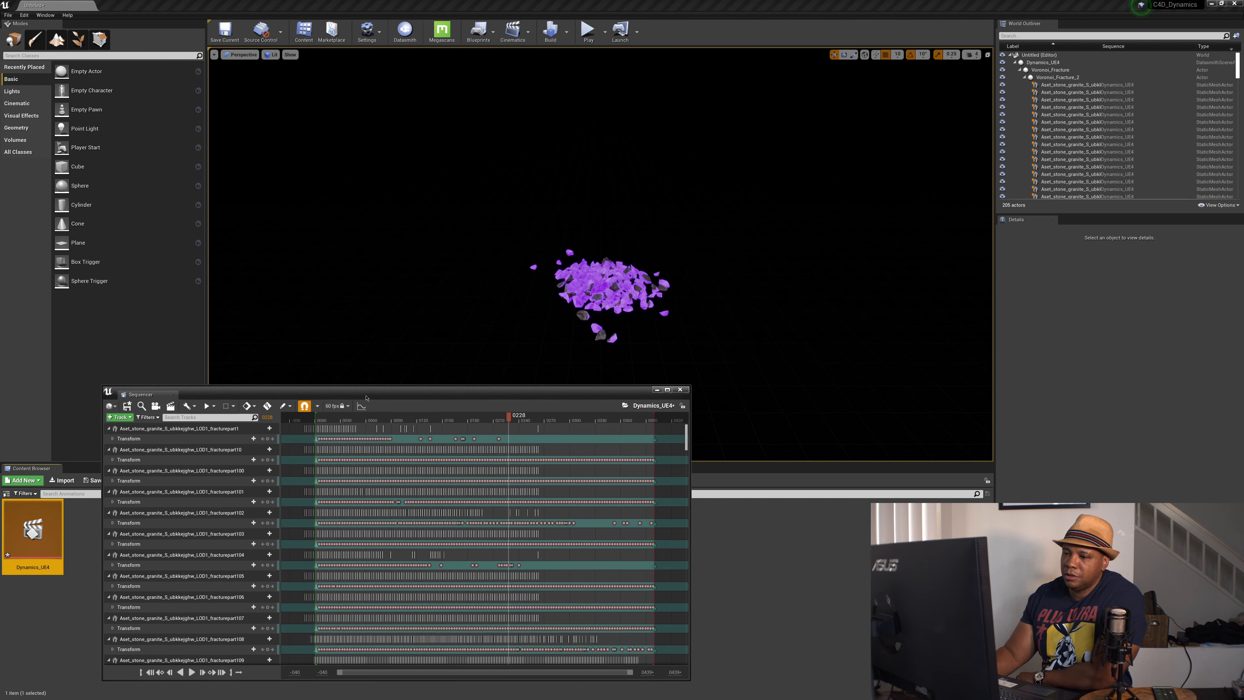
{"action": "left_click", "coordinate": [182, 674]}
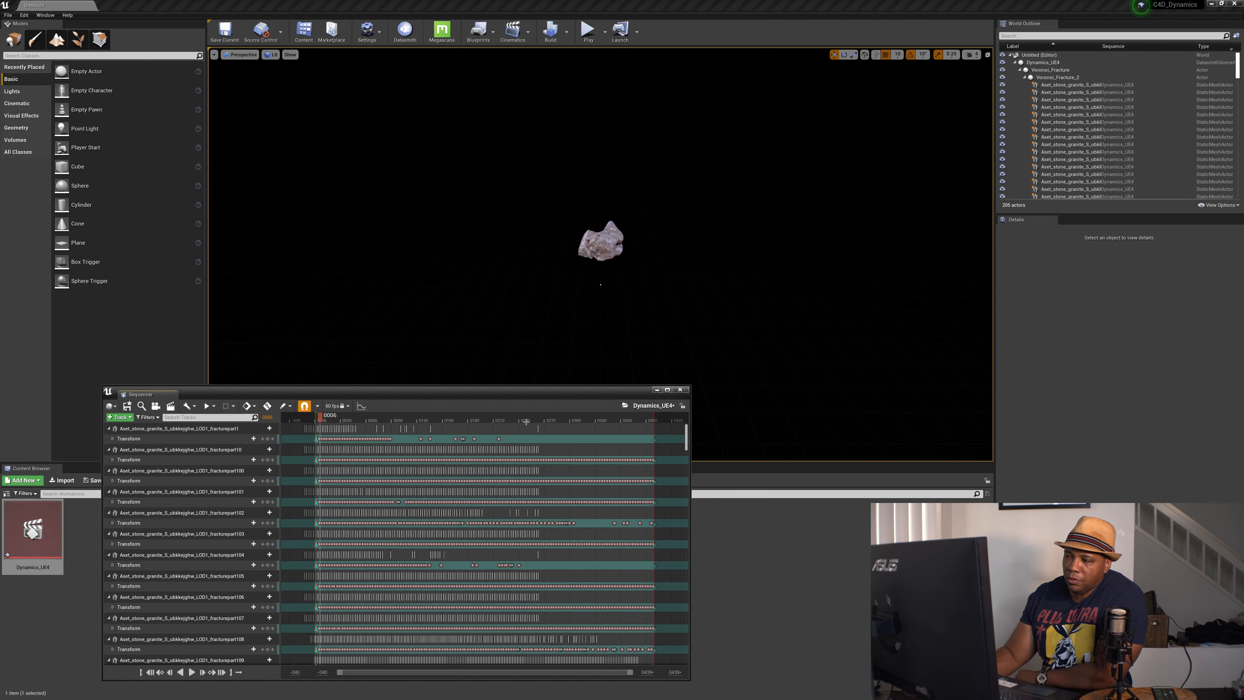
{"action": "left_click_drag", "start_coordinate": [652, 389], "coordinate": [1029, 443]}
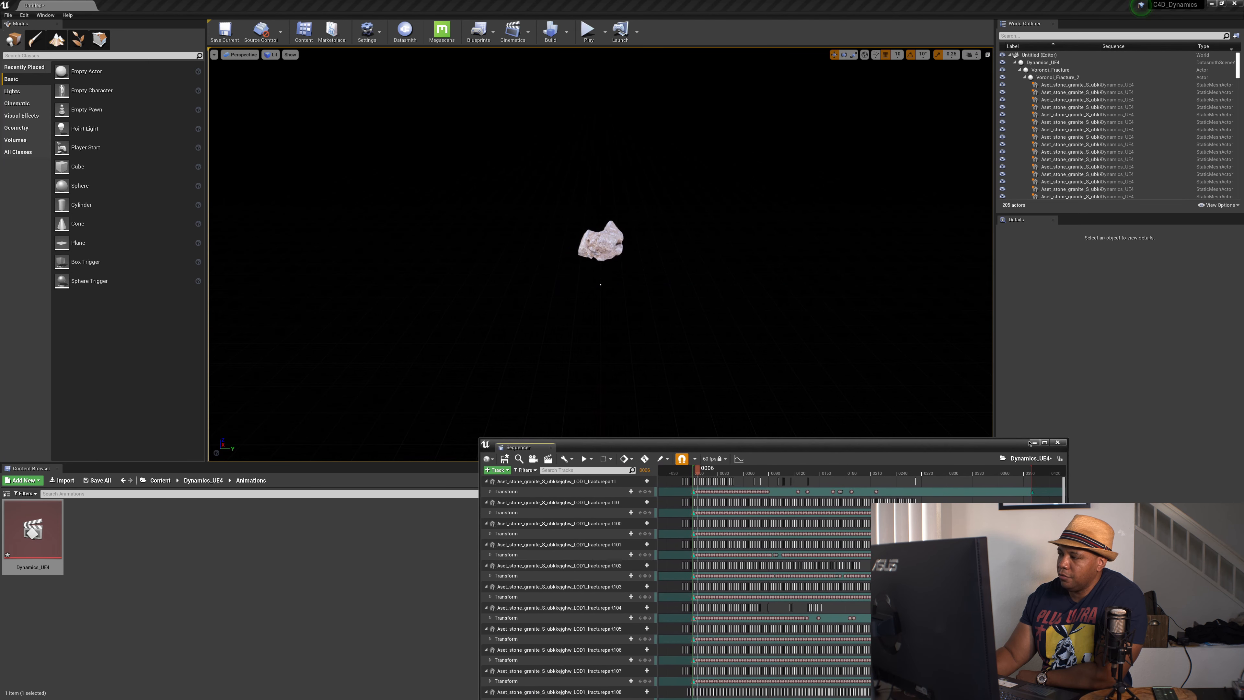
{"action": "left_click", "coordinate": [550, 447]}
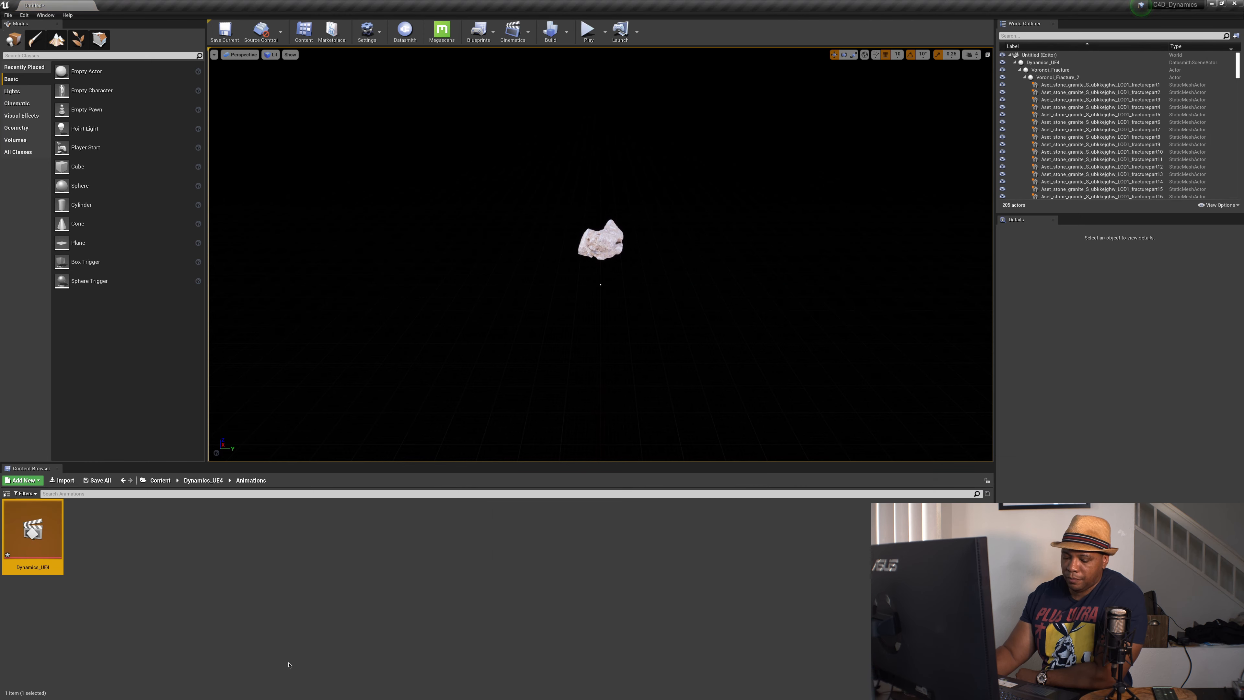
Step: Switch to Quixel Bridge and export the Mossy Embankment asset to Unreal Engine 4.24 with 4K JPEG textures and LOD 1
{"action": "key", "text": "super"}
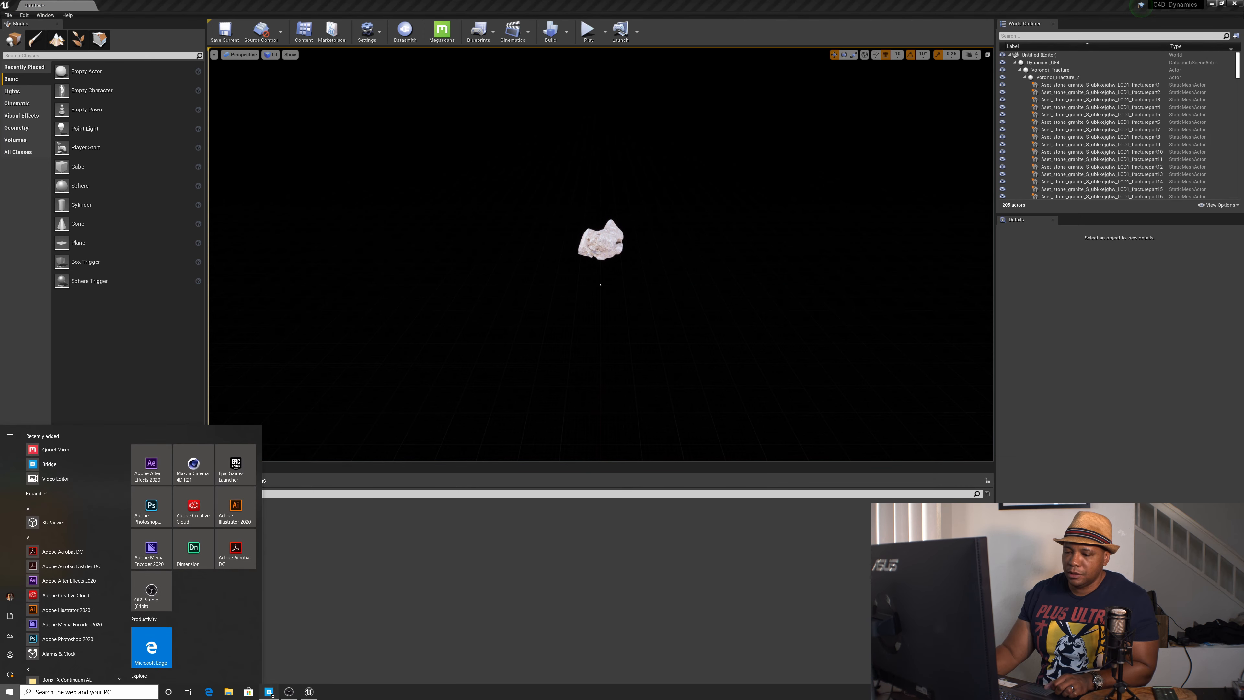
{"action": "left_click", "coordinate": [269, 692]}
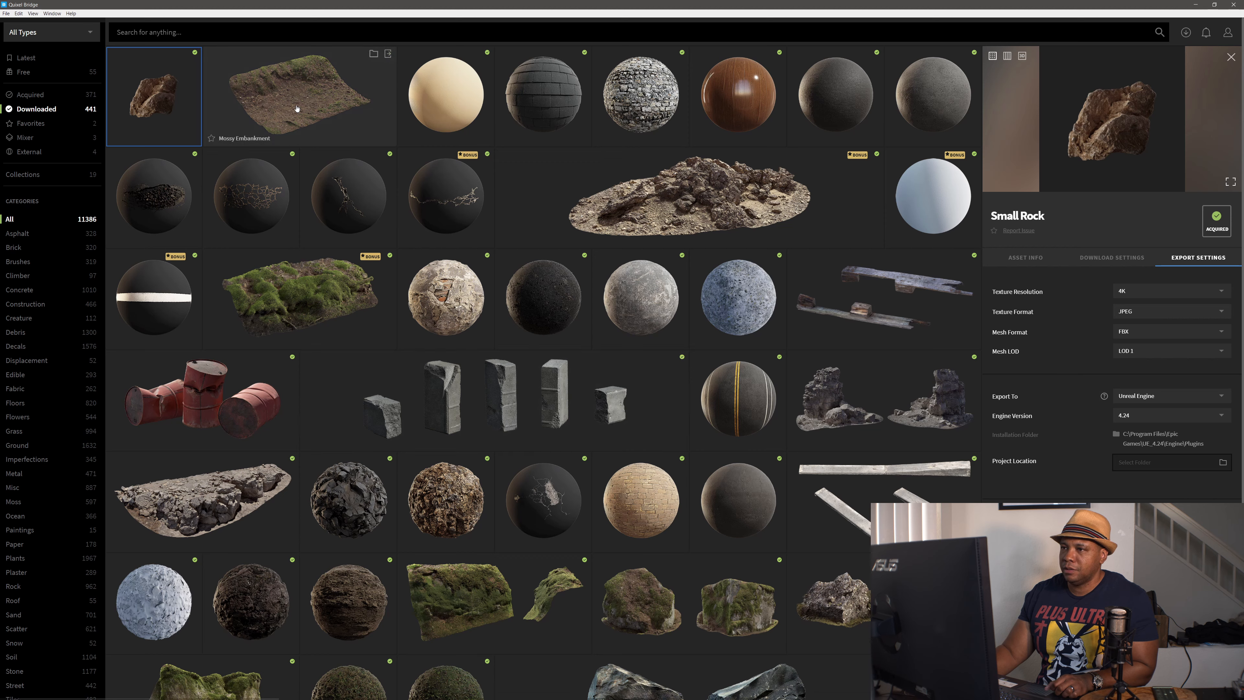
{"action": "left_click", "coordinate": [302, 115]}
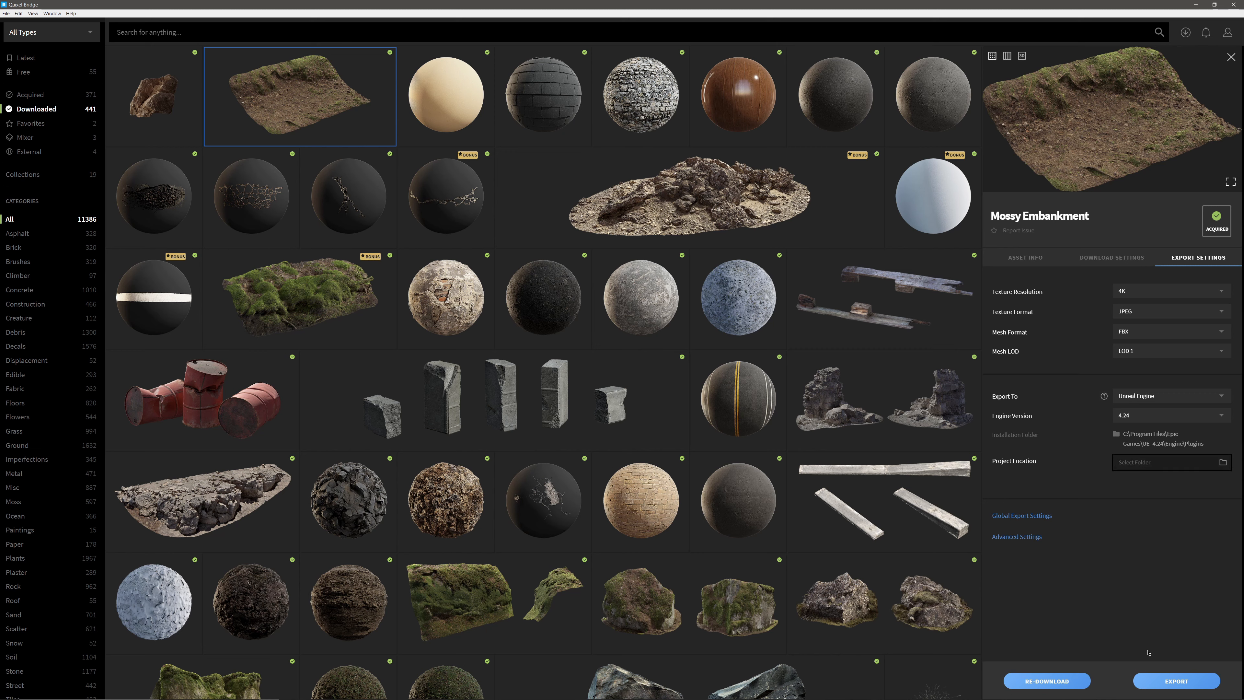
{"action": "left_click", "coordinate": [1174, 681]}
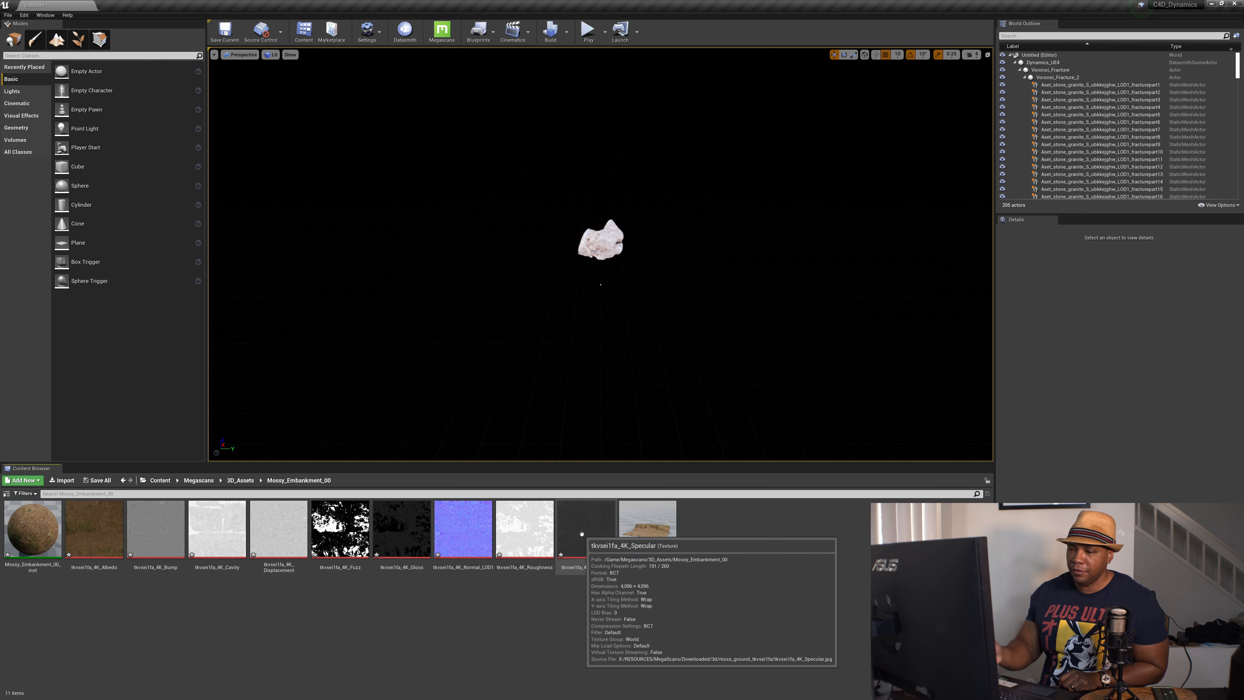
Step: Place the Mossy Embankment static mesh in the level and set its location to 0, 0, 0
{"action": "left_click", "coordinate": [658, 556]}
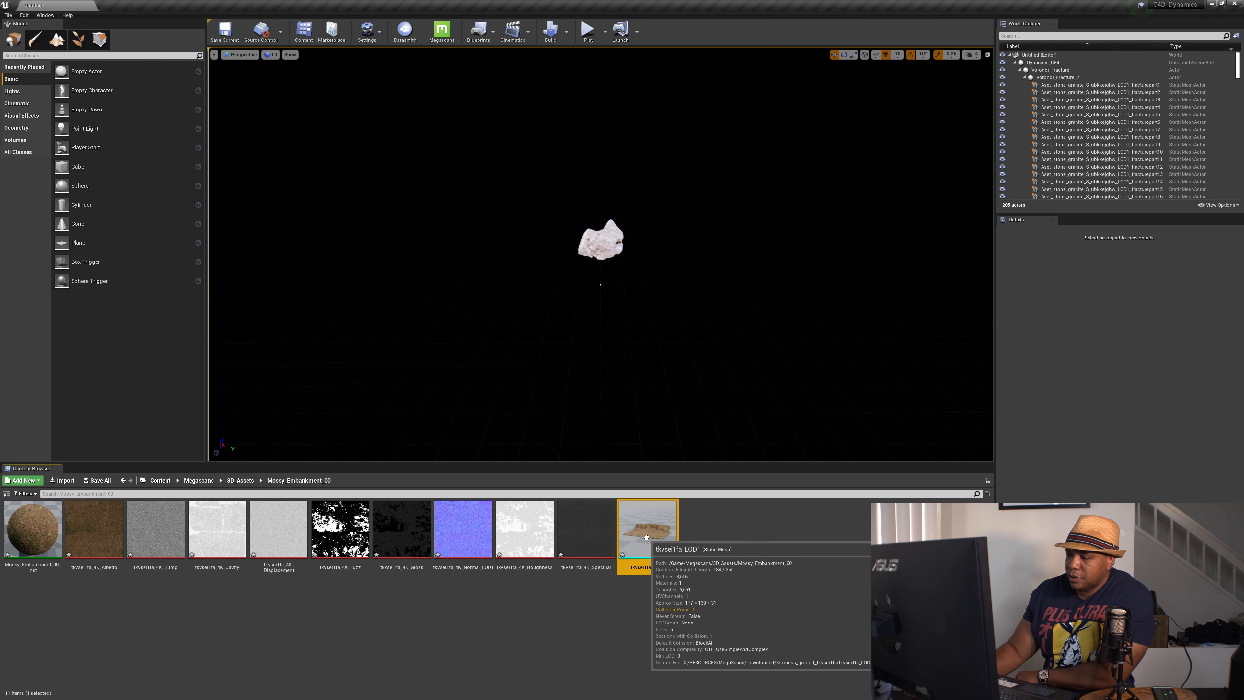
{"action": "left_click_drag", "start_coordinate": [658, 556], "coordinate": [591, 267]}
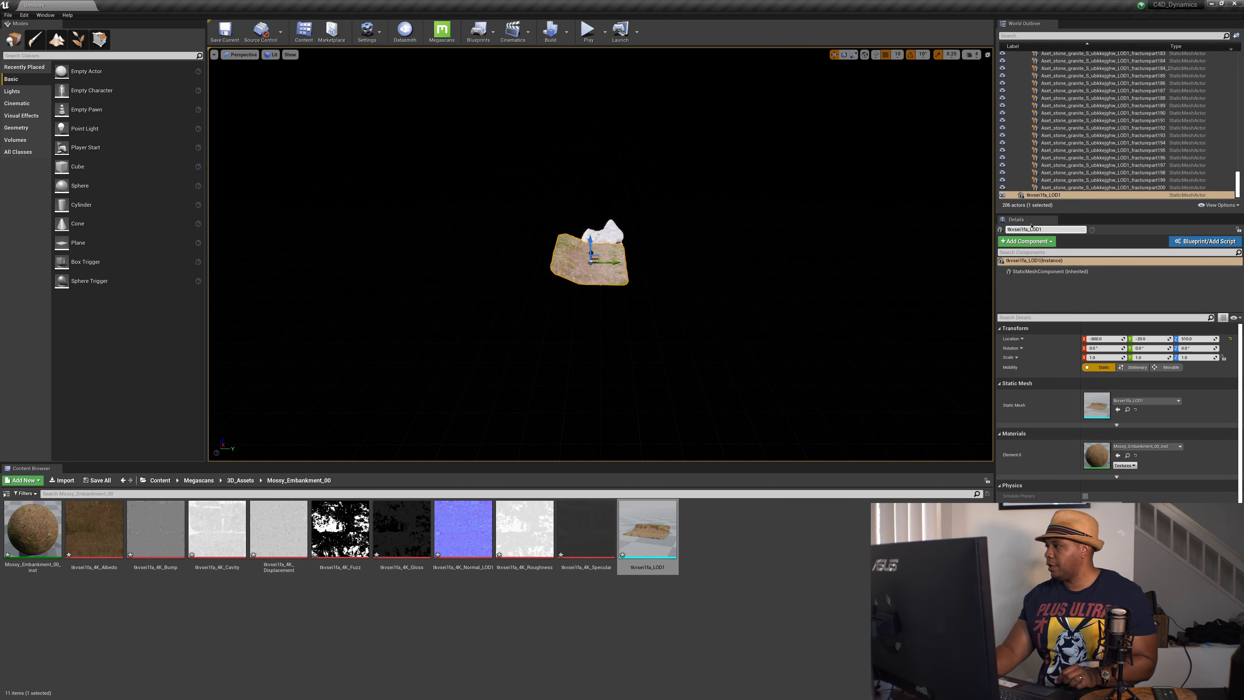
{"action": "left_click", "coordinate": [1107, 338]}
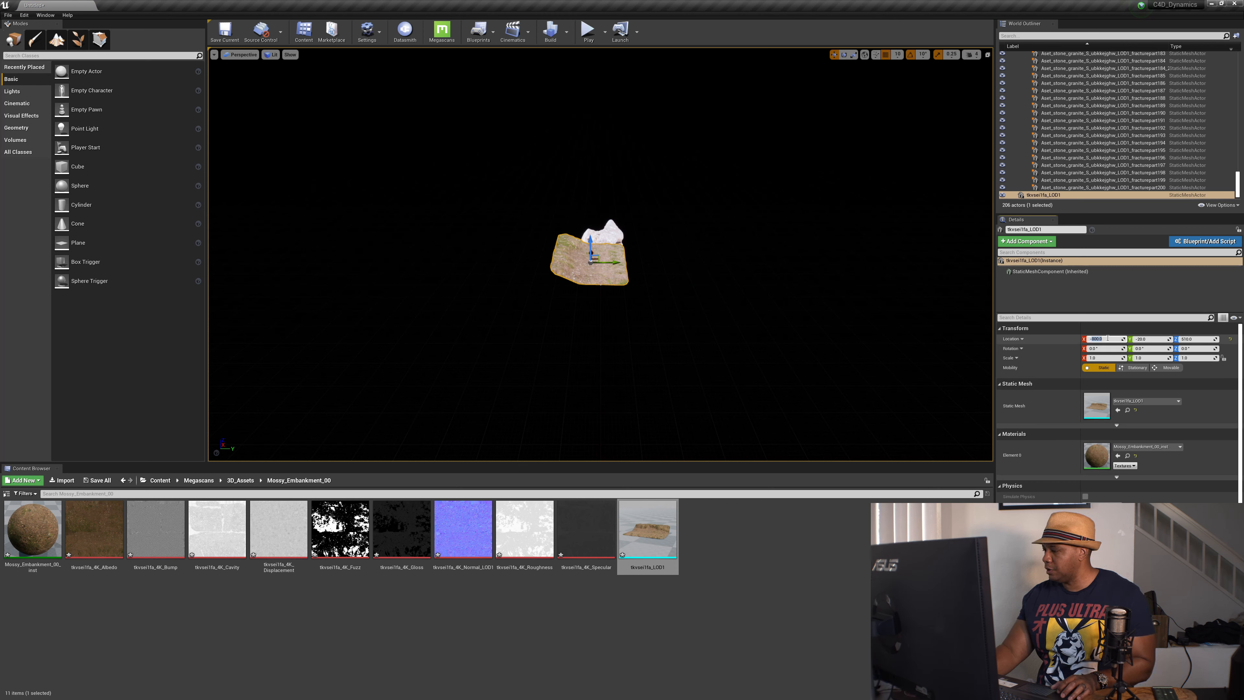
{"action": "type", "text": "-0"}
{"action": "key", "text": "Tab"}
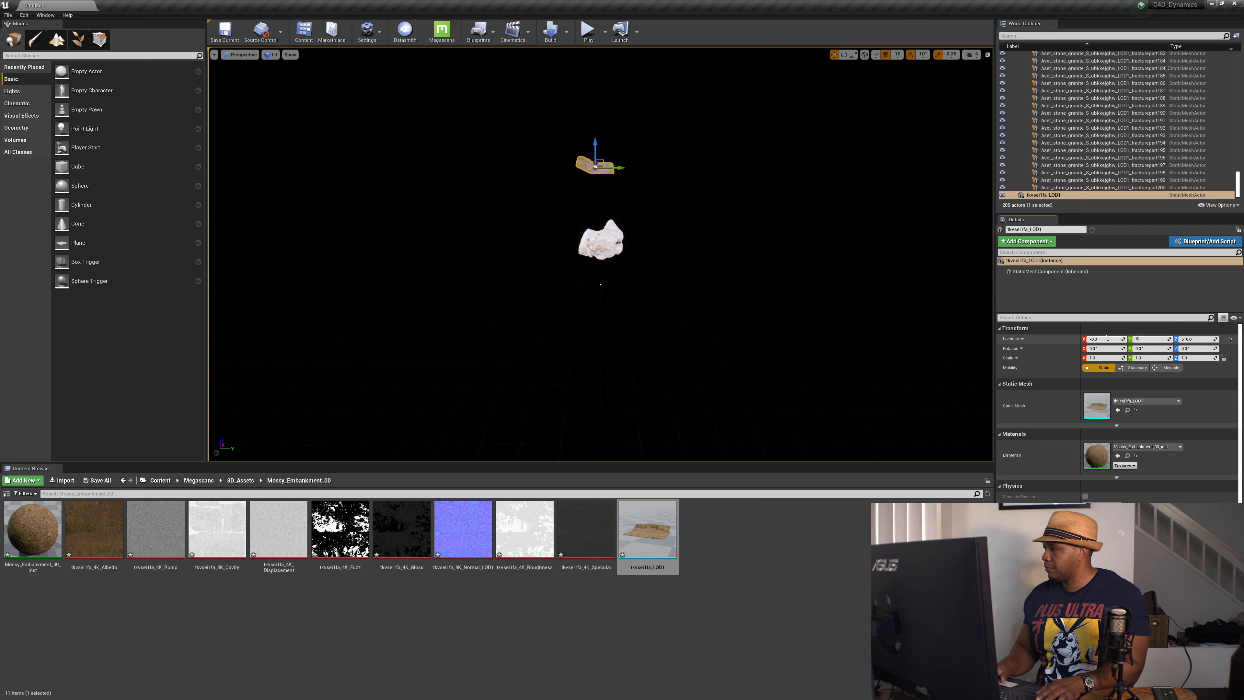
{"action": "type", "text": "0"}
{"action": "key", "text": "Tab"}
{"action": "type", "text": "0"}
{"action": "key", "text": "Return"}
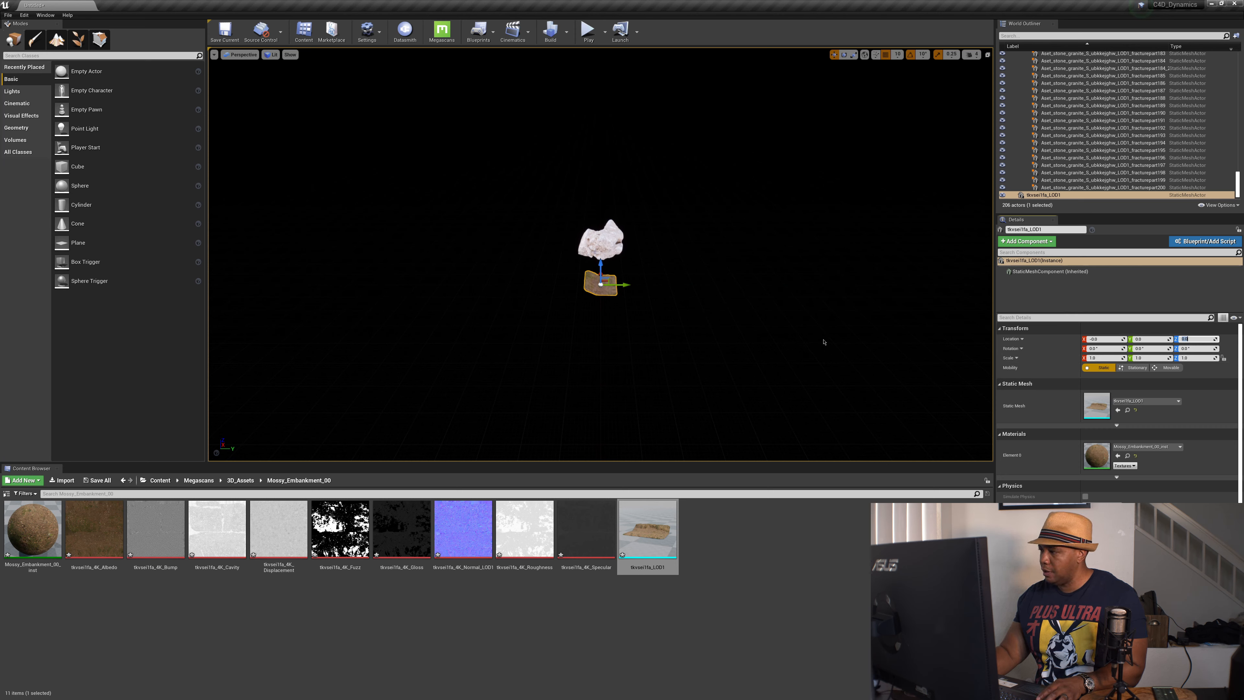
Step: Set the embankment's scale to 10 on X, Y and Z, undoing the trial pitch rotation
{"action": "left_click", "coordinate": [1096, 358]}
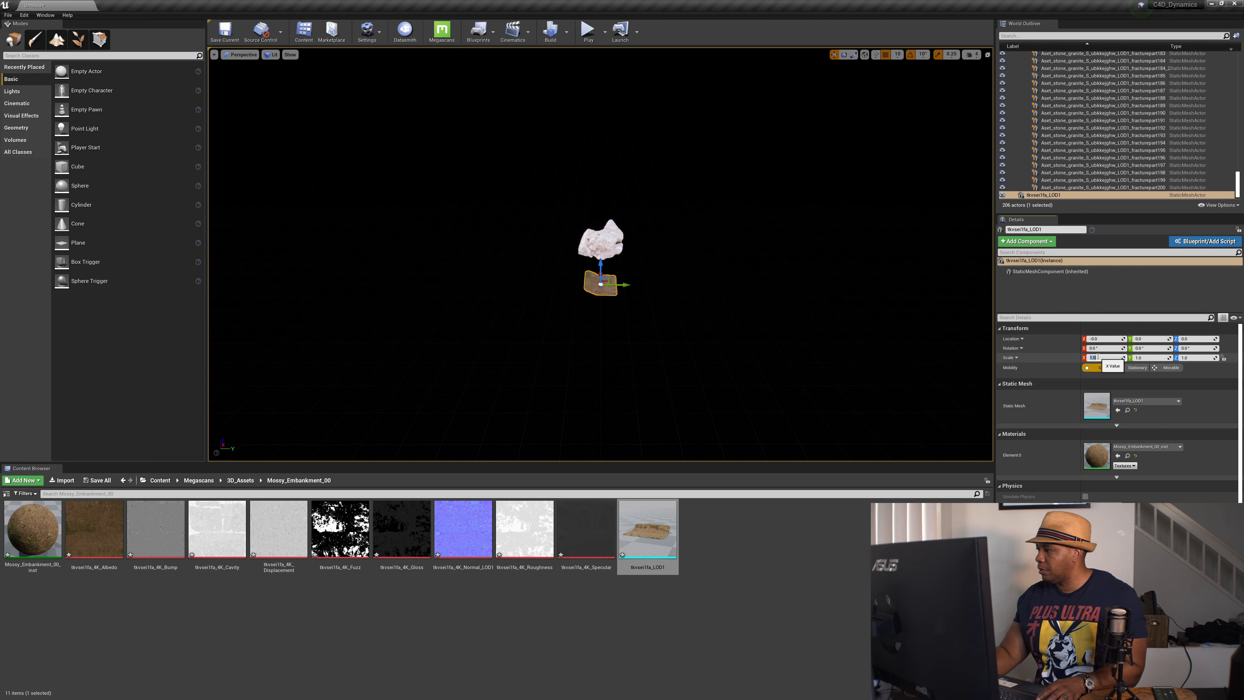
{"action": "type", "text": "10"}
{"action": "key", "text": "Return"}
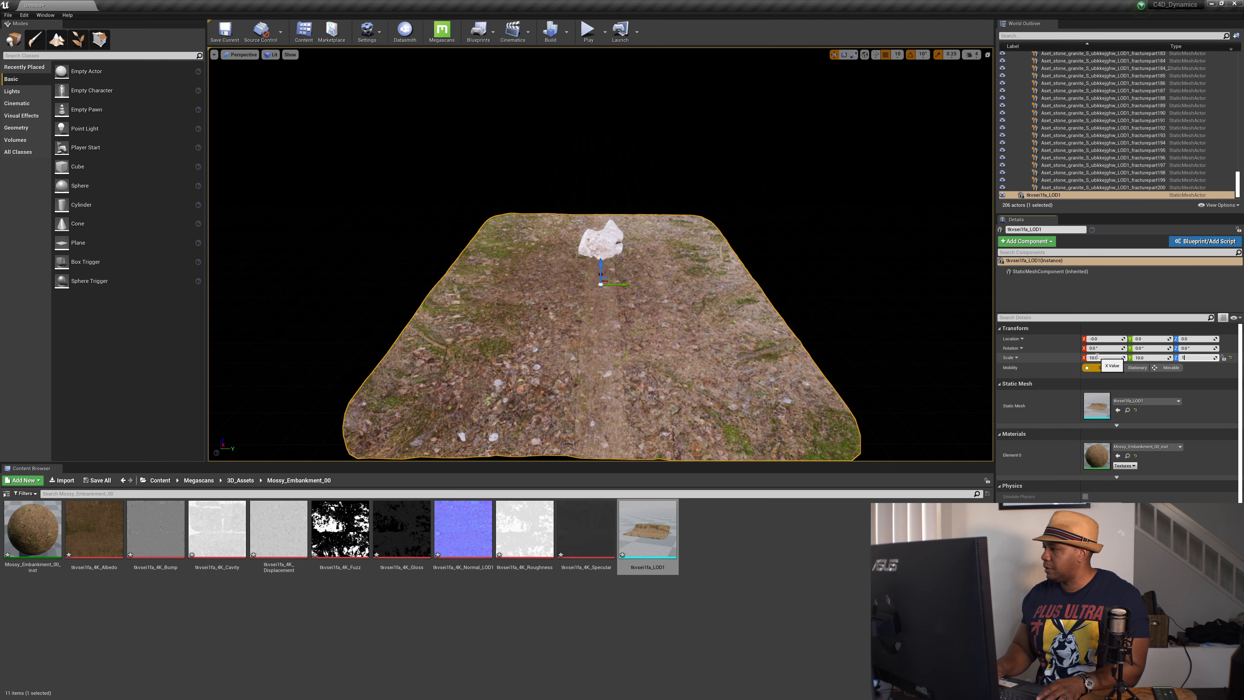
{"action": "key", "text": "Return"}
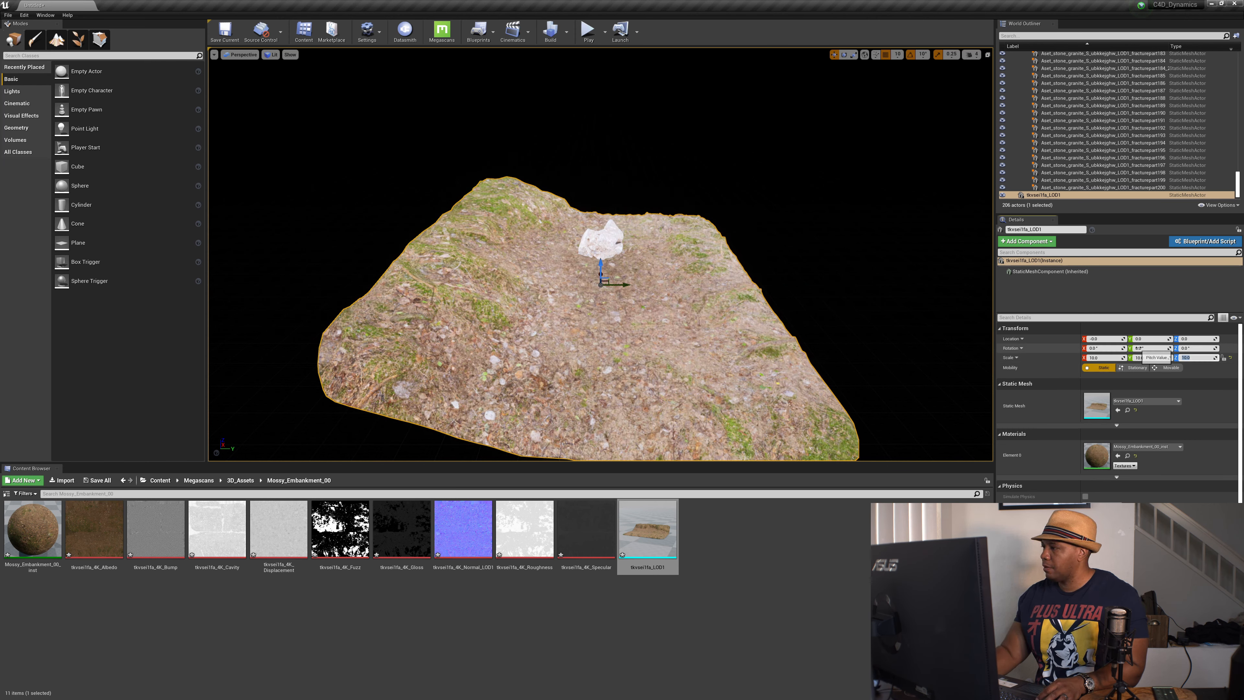
{"action": "left_click_drag", "start_coordinate": [1141, 348], "coordinate": [1149, 348]}
{"action": "key", "text": "ctrl+z"}
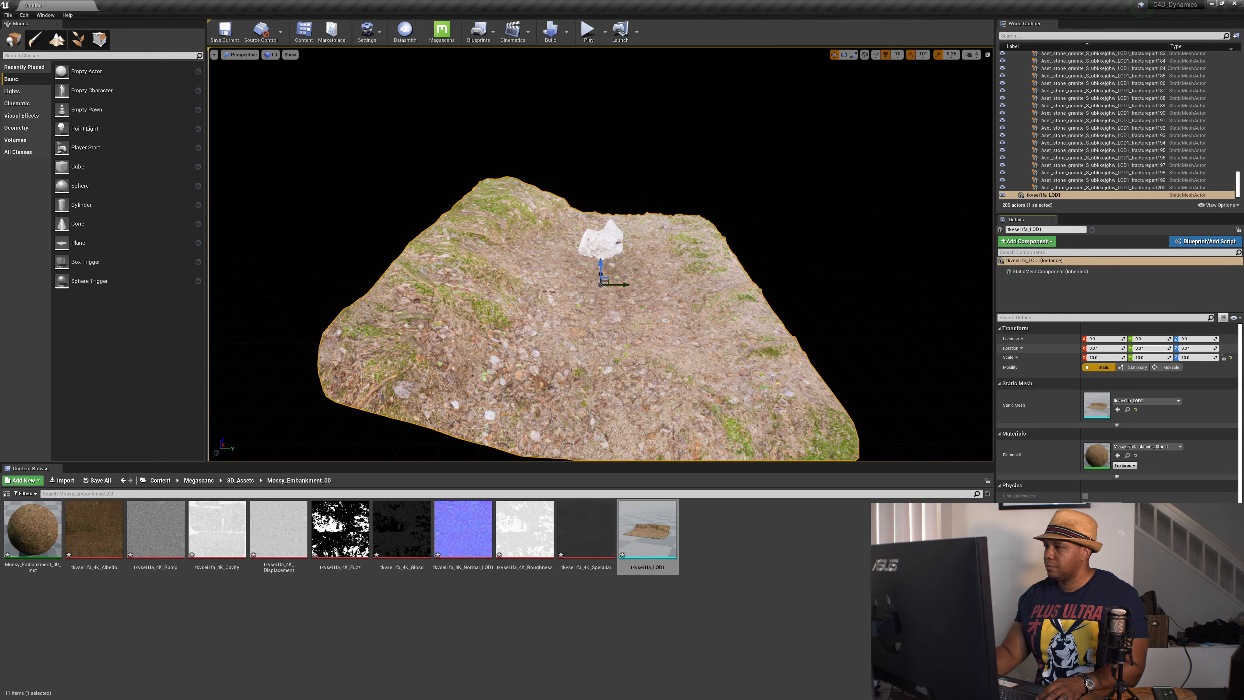
Step: Set the embankment's scale to 15 on X, Y and Z
{"action": "left_click_drag", "start_coordinate": [753, 324], "coordinate": [806, 322], "text": "alt"}
{"action": "left_click_drag", "start_coordinate": [686, 328], "coordinate": [628, 332], "text": "alt"}
{"action": "scroll", "coordinate": [627, 333], "scroll_direction": "up", "scroll_amount": 4}
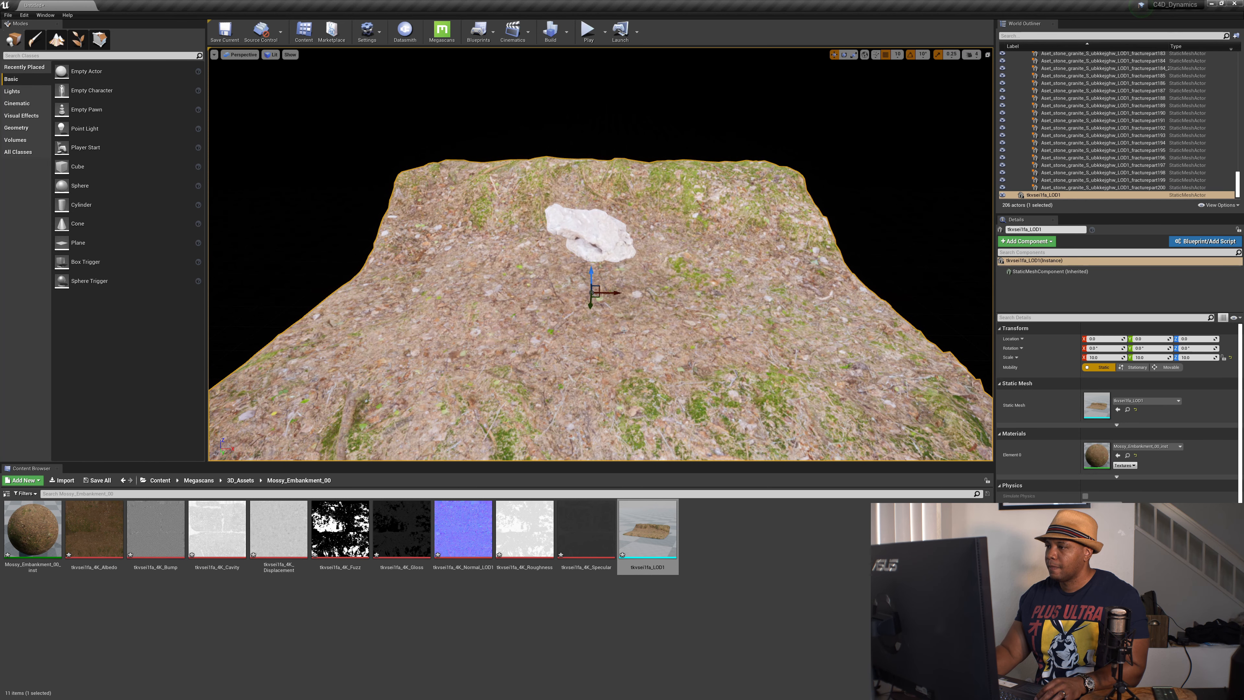
{"action": "left_click", "coordinate": [1102, 358]}
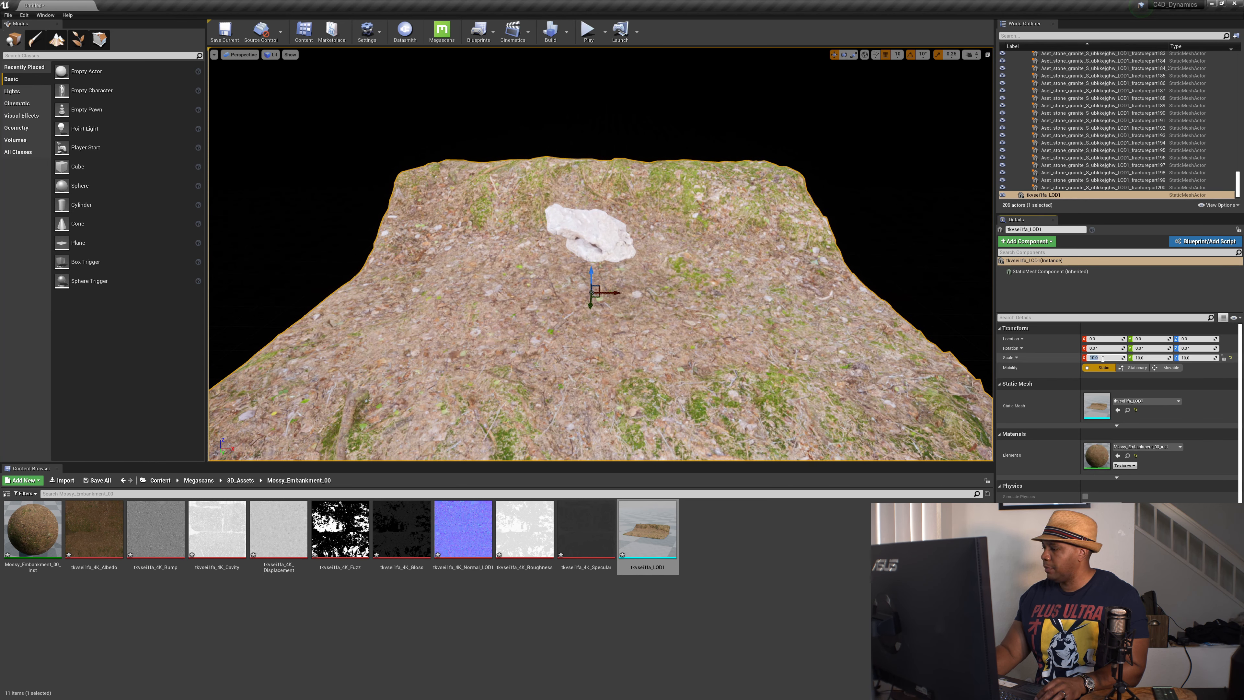
{"action": "type", "text": "15"}
{"action": "key", "text": "Tab"}
{"action": "type", "text": "15"}
{"action": "key", "text": "Tab"}
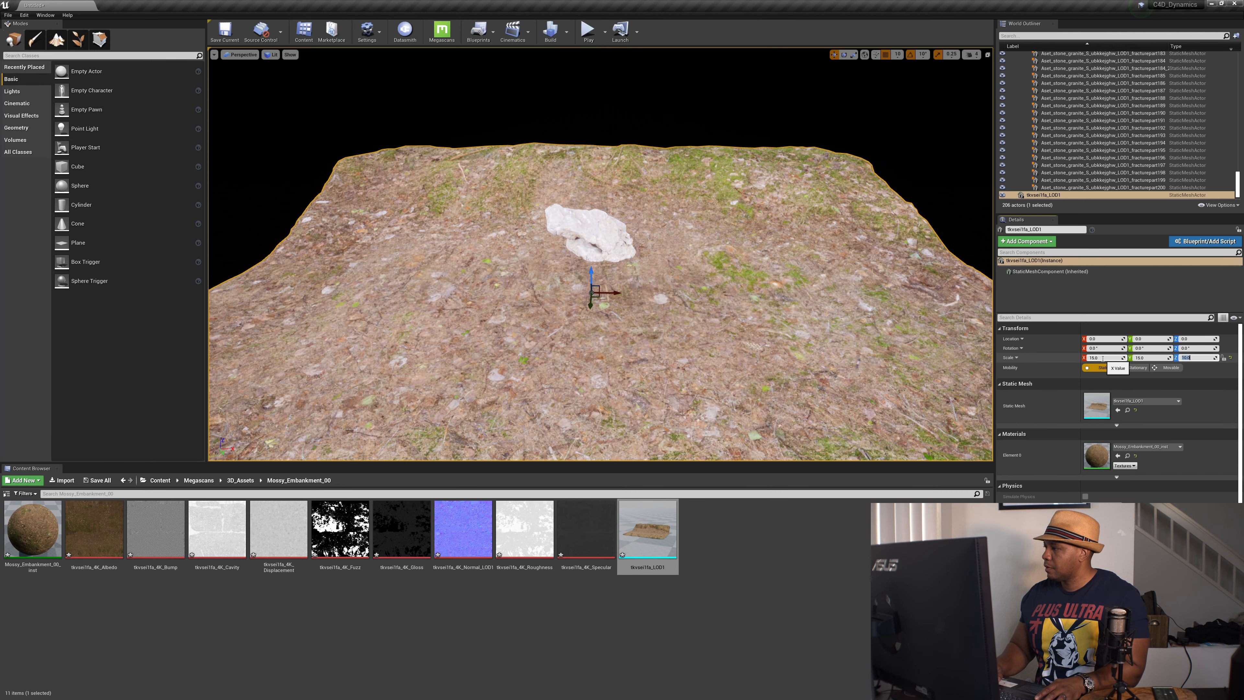
{"action": "type", "text": "15"}
{"action": "key", "text": "Return"}
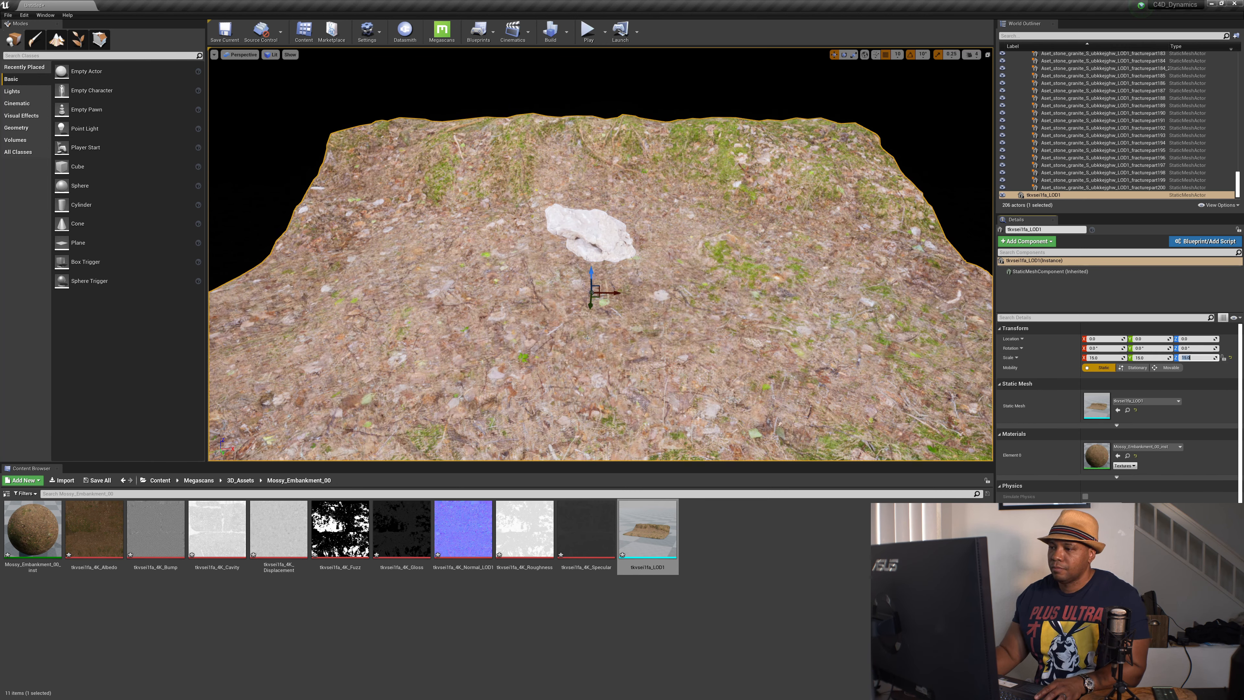
Step: Reopen the Dynamics_UE4 level sequence from the Animations folder and play it until the rock shatters on the ground, pausing there
{"action": "left_click", "coordinate": [164, 480]}
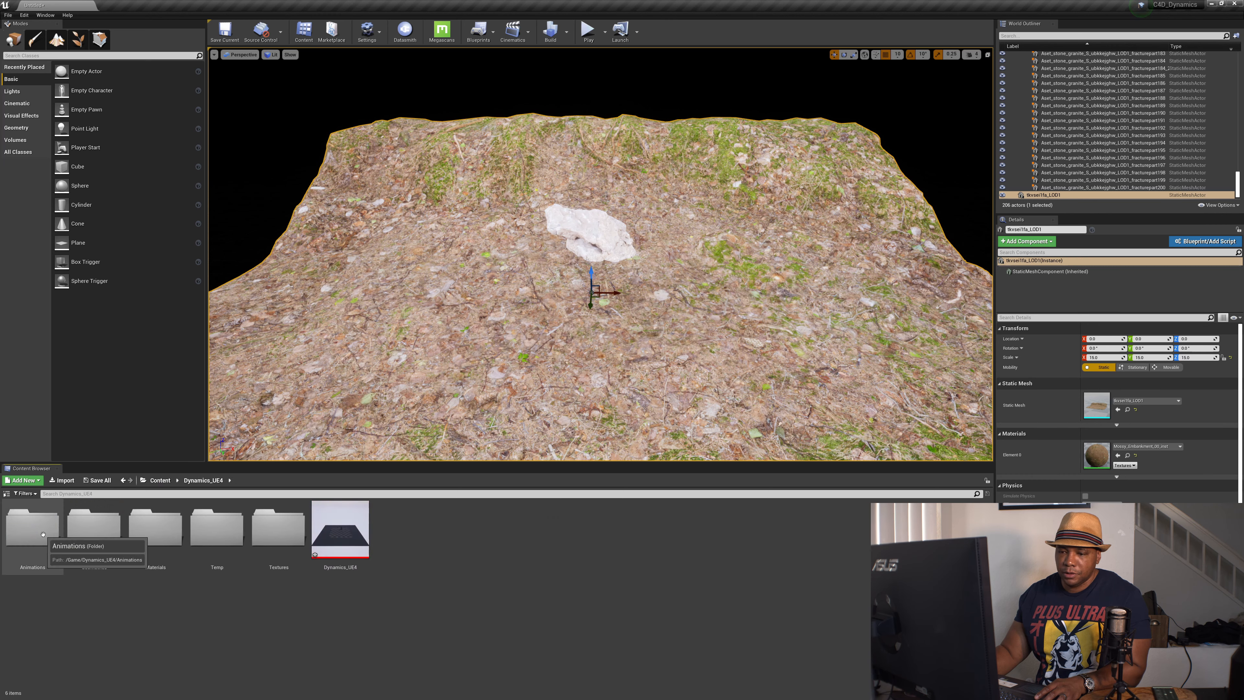
{"action": "double_click", "coordinate": [31, 534]}
{"action": "left_click", "coordinate": [30, 534]}
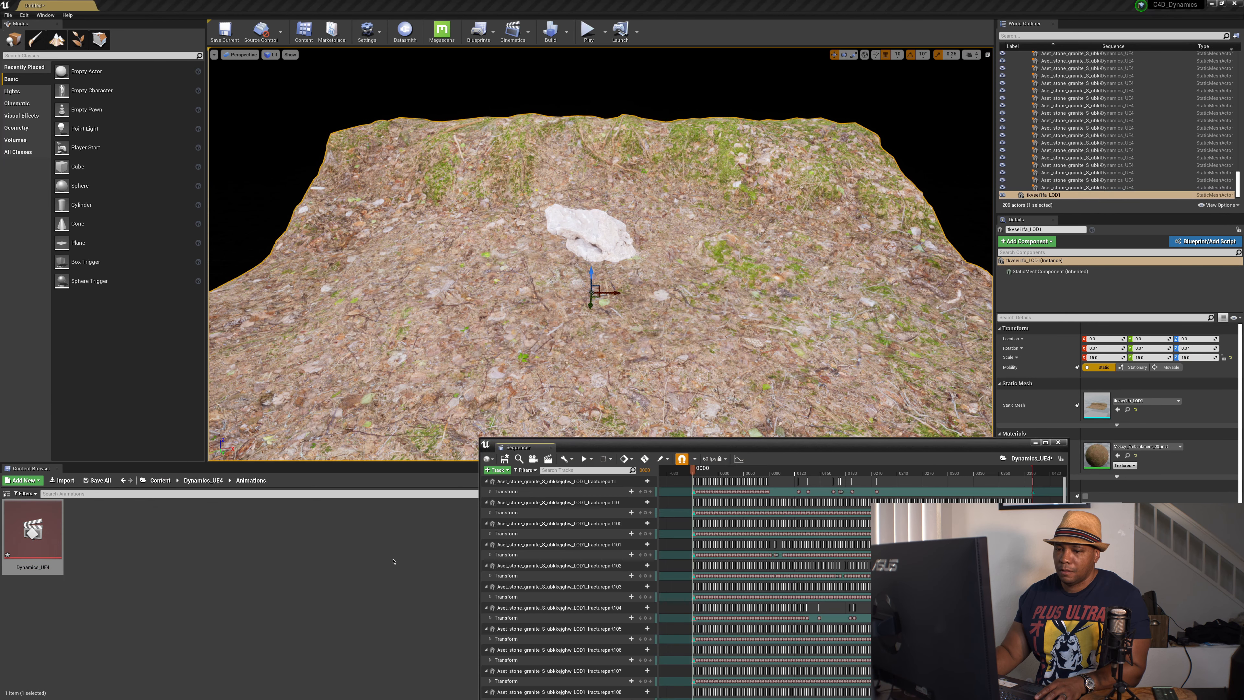
{"action": "left_click_drag", "start_coordinate": [666, 441], "coordinate": [132, 292]}
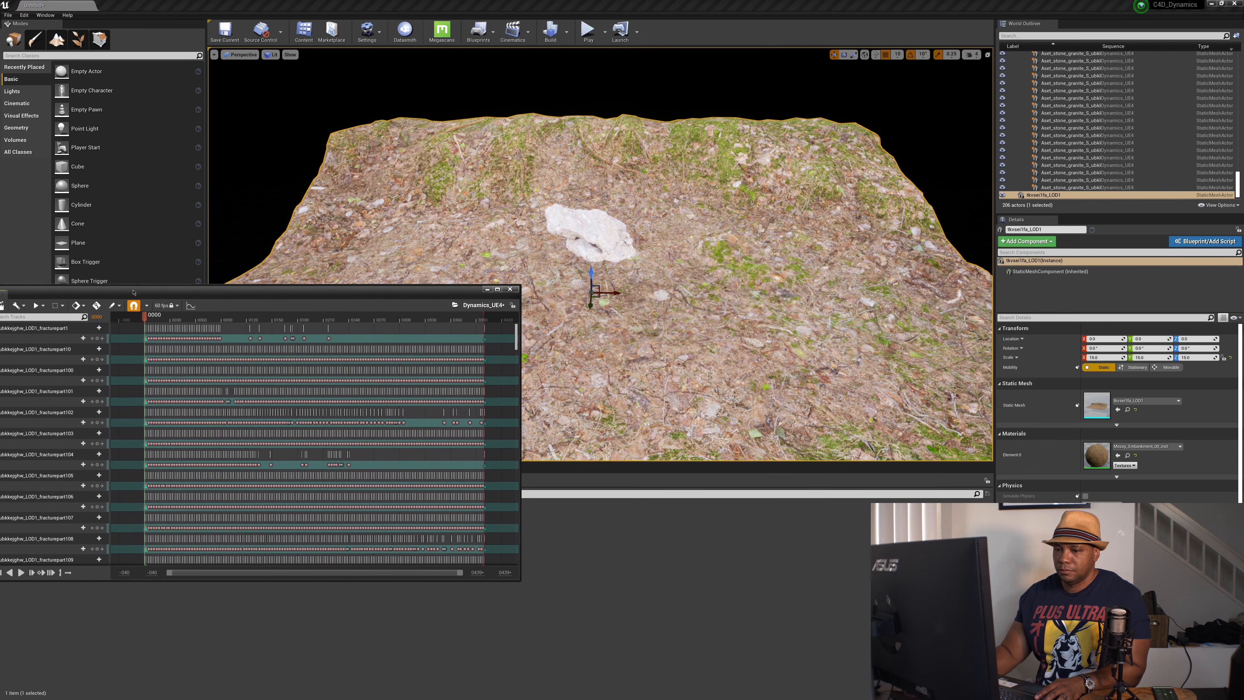
{"action": "left_click", "coordinate": [20, 574]}
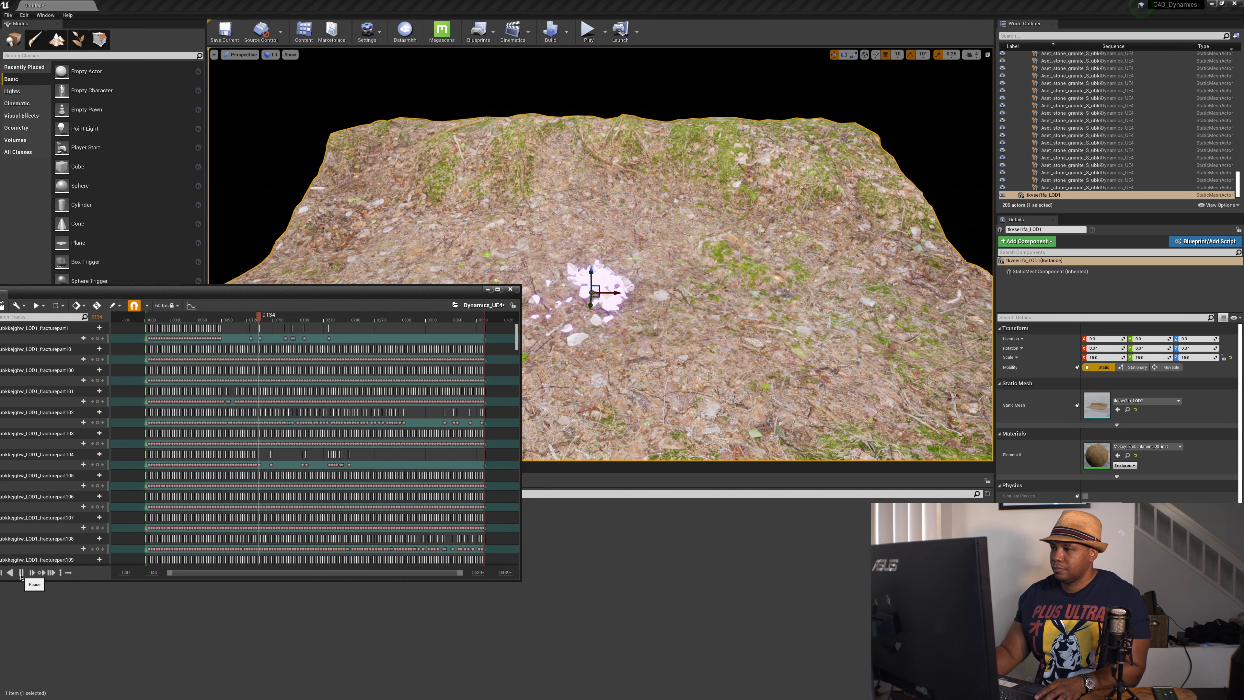
{"action": "left_click", "coordinate": [21, 572]}
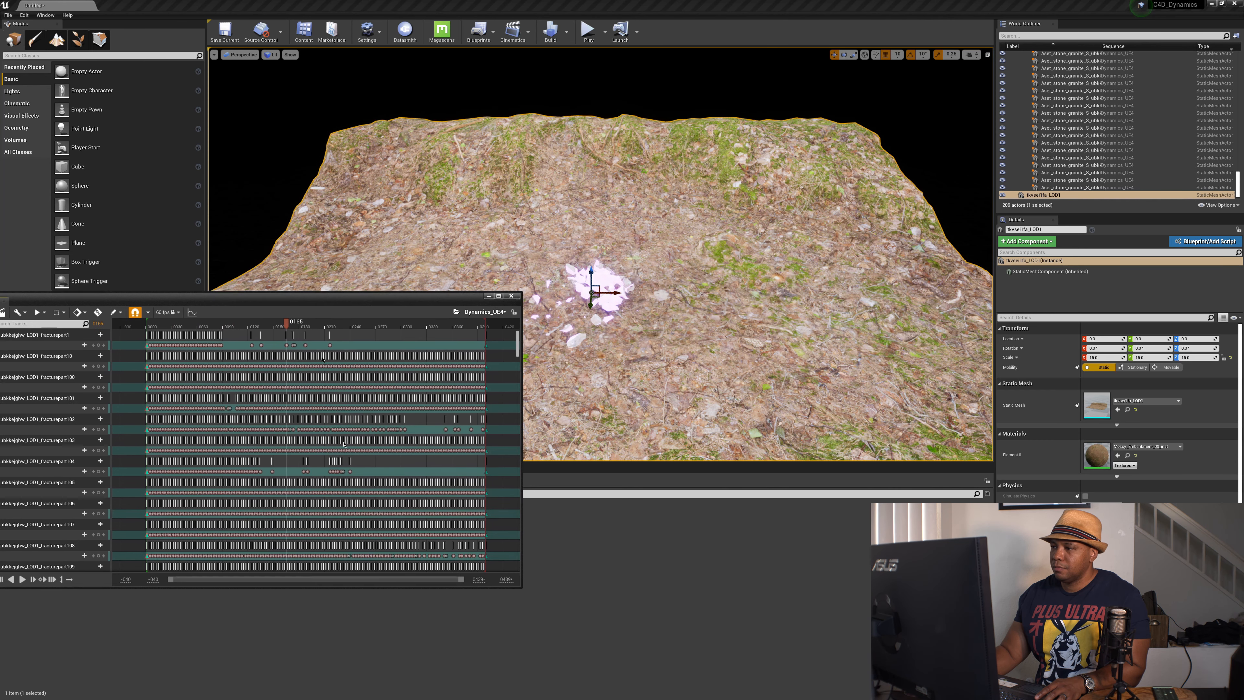
Step: Clear the Sequencer from the view and reposition the embankment back and slightly lower under the shattered rock pieces
{"action": "left_click_drag", "start_coordinate": [296, 294], "coordinate": [347, 453]}
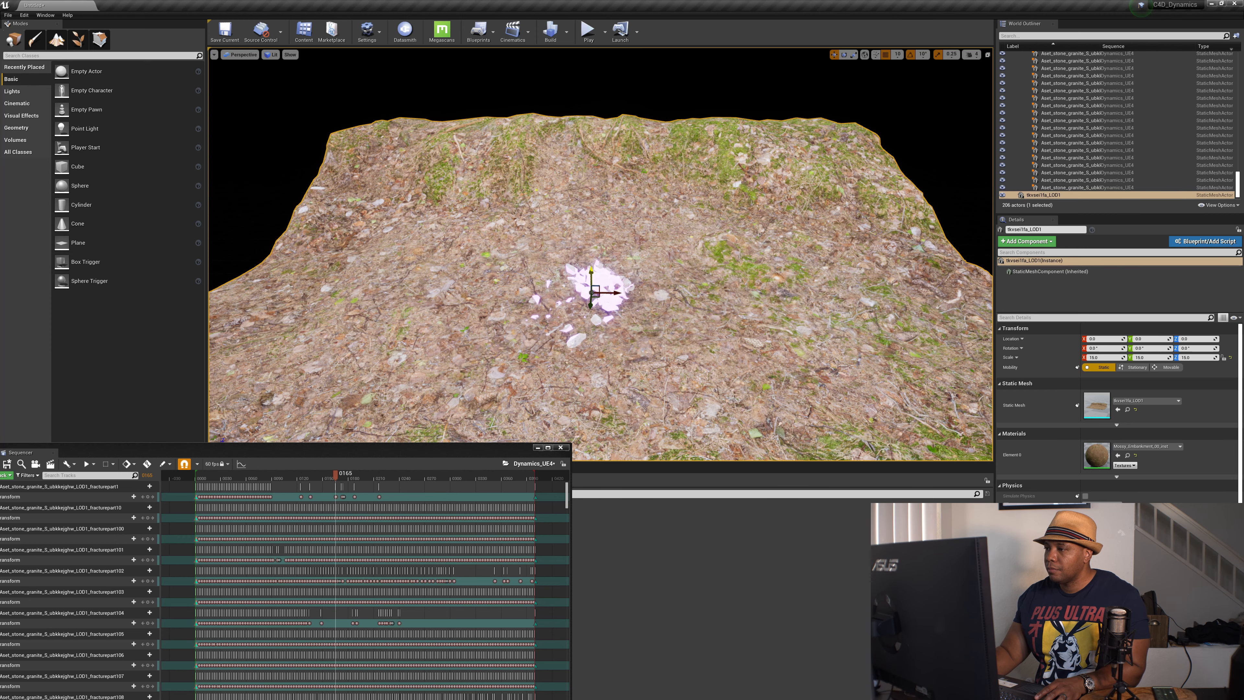
{"action": "left_click_drag", "start_coordinate": [591, 271], "coordinate": [597, 217]}
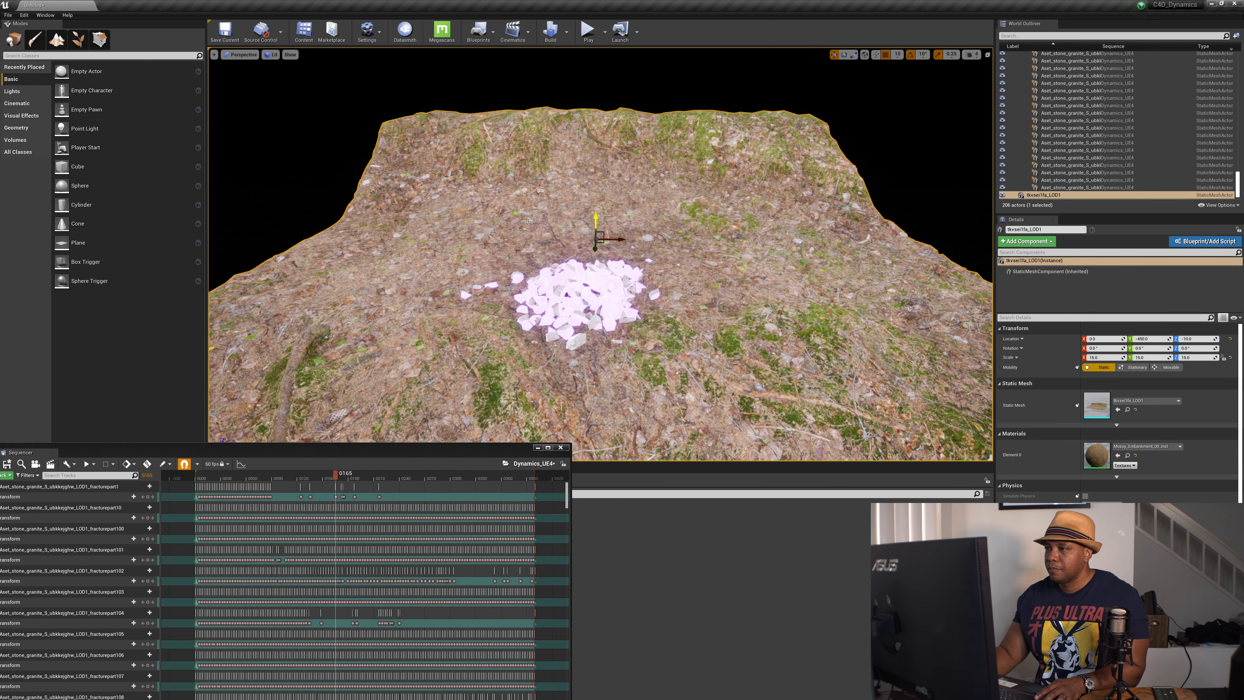
Step: Close the Sequencer, place a point light above the rear of the embankment and build the lighting only
{"action": "left_click", "coordinate": [561, 448]}
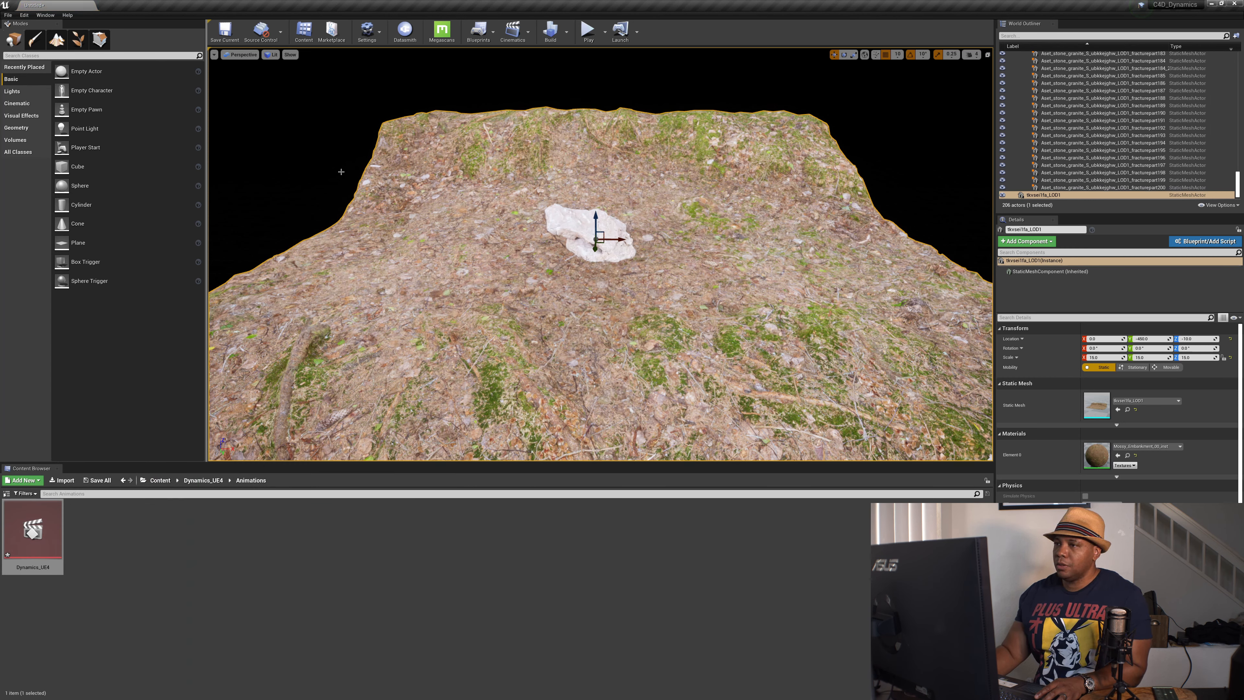
{"action": "left_click", "coordinate": [15, 92]}
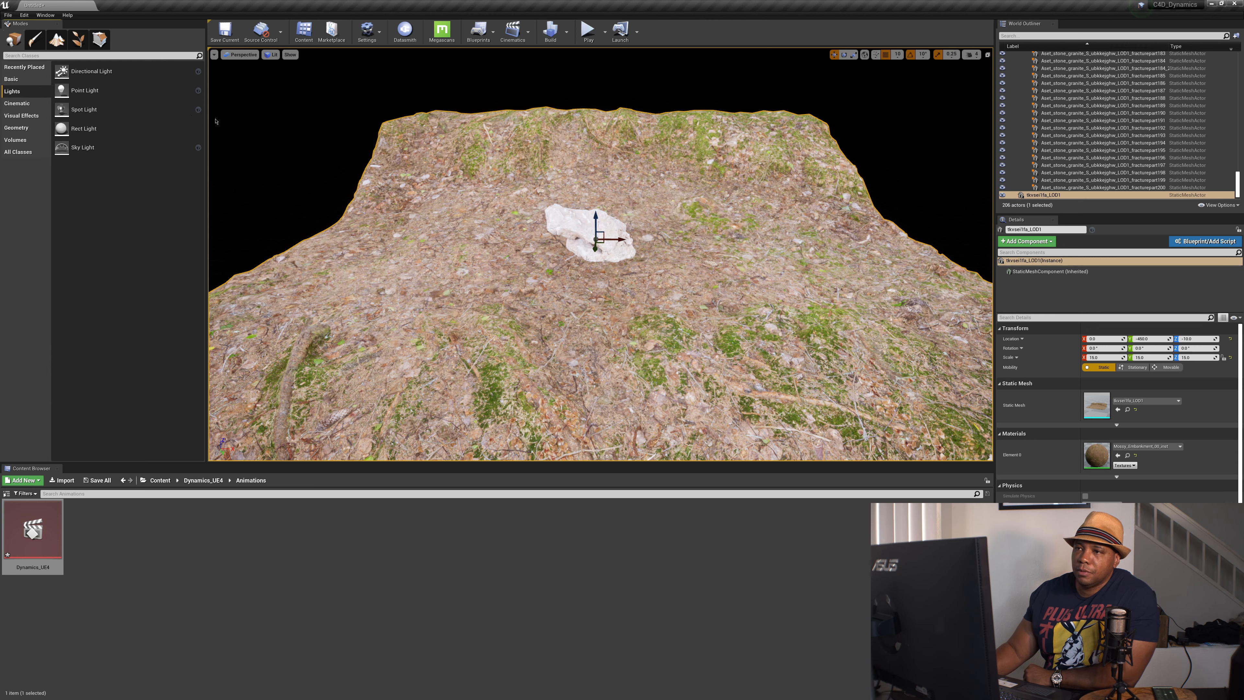
{"action": "left_click_drag", "start_coordinate": [84, 90], "coordinate": [512, 96]}
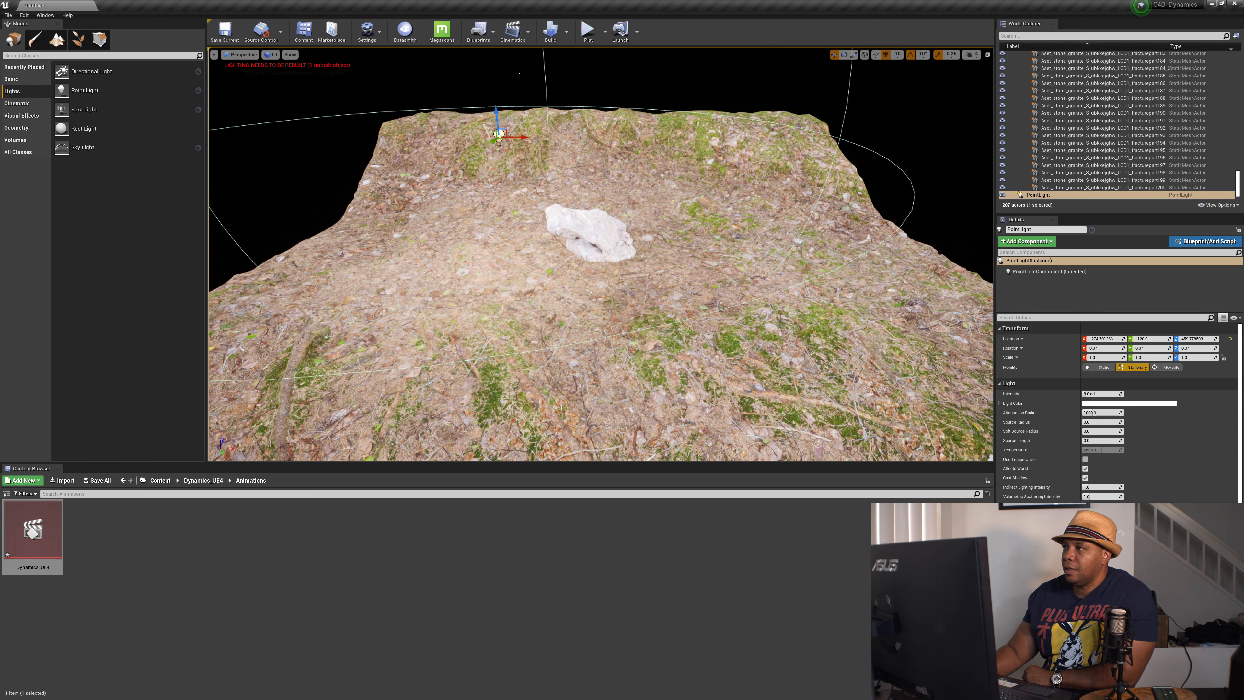
{"action": "left_click", "coordinate": [567, 32]}
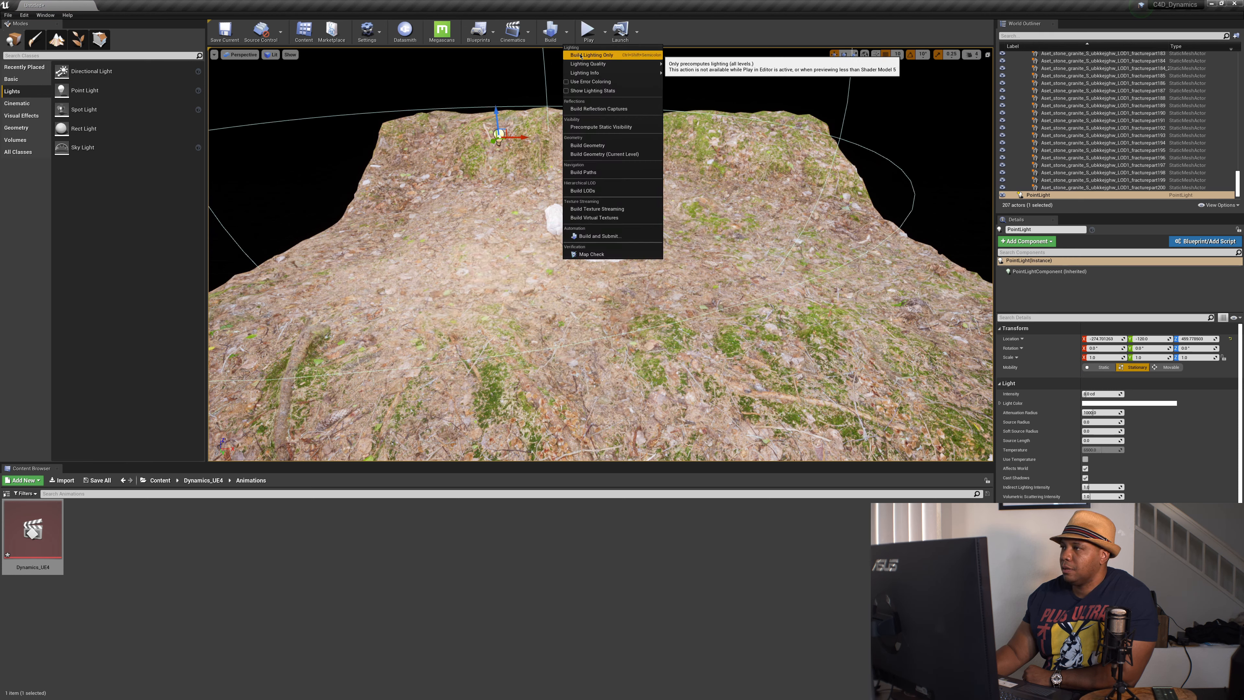
{"action": "left_click", "coordinate": [580, 56]}
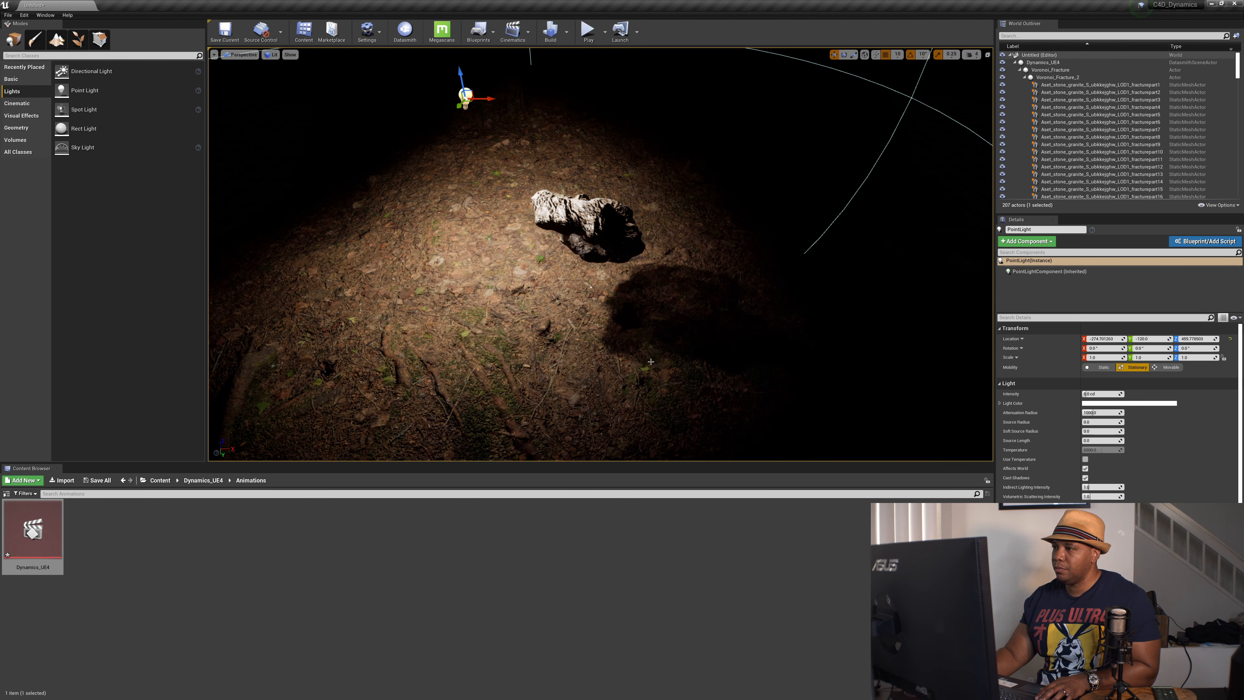
{"action": "left_click", "coordinate": [566, 32]}
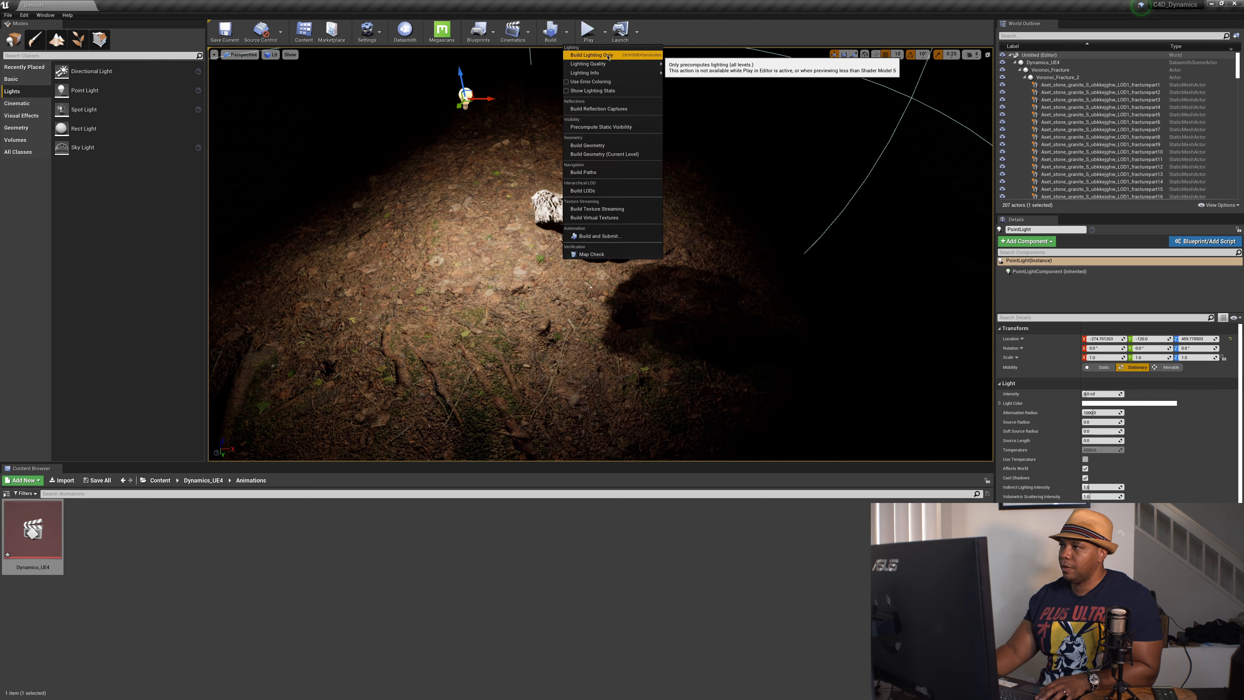
{"action": "left_click", "coordinate": [702, 39]}
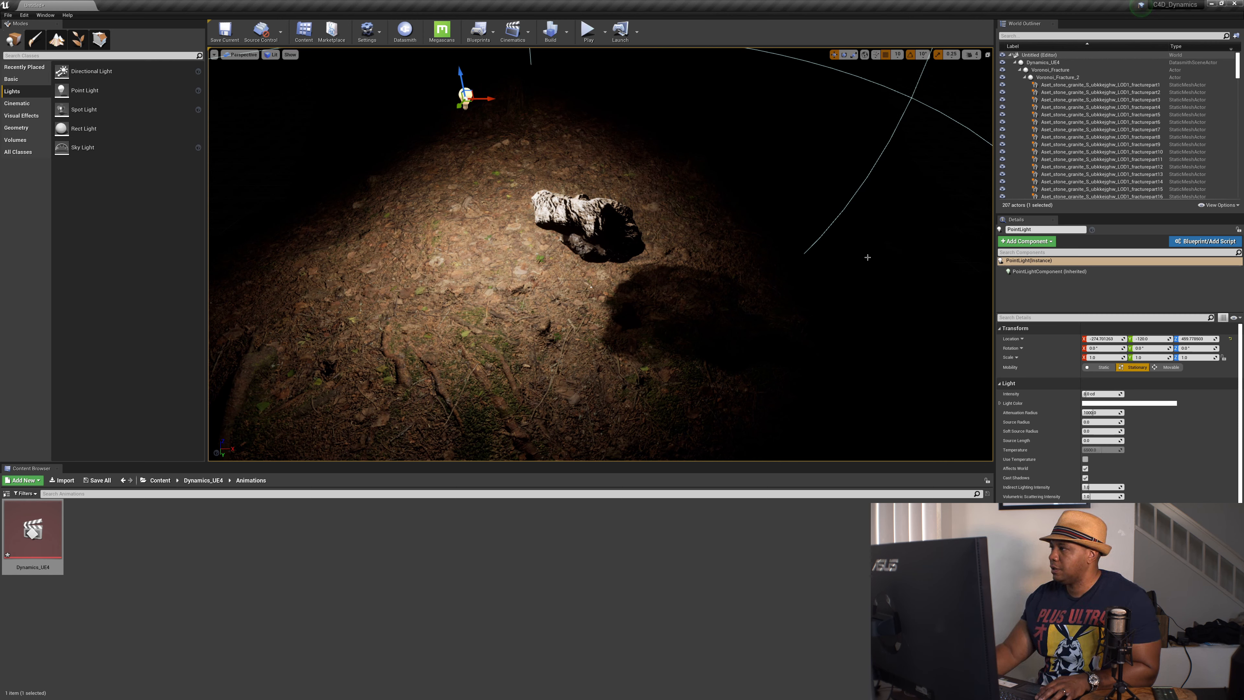
Step: Select the first rock fragment, reopen the Dynamics_UE4 sequence and scrub to frame 130 with the Sequencer clear of the rock
{"action": "left_click", "coordinate": [1086, 85]}
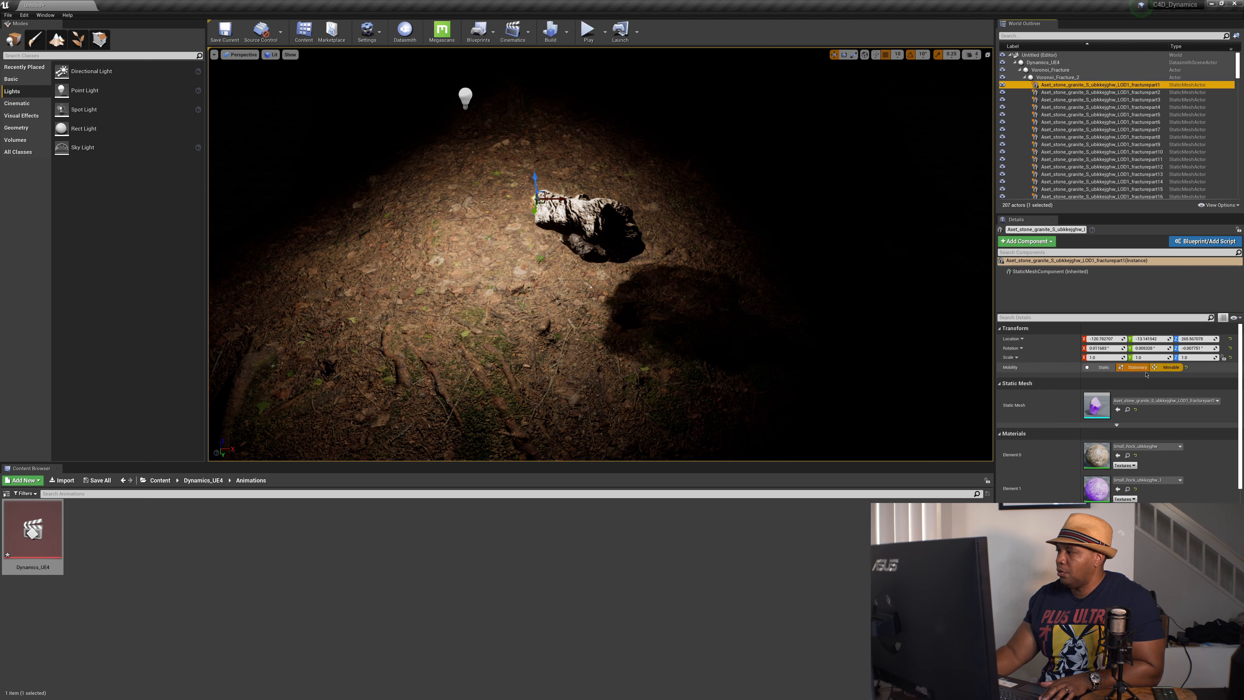
{"action": "left_click_drag", "start_coordinate": [555, 305], "coordinate": [556, 282], "text": "alt"}
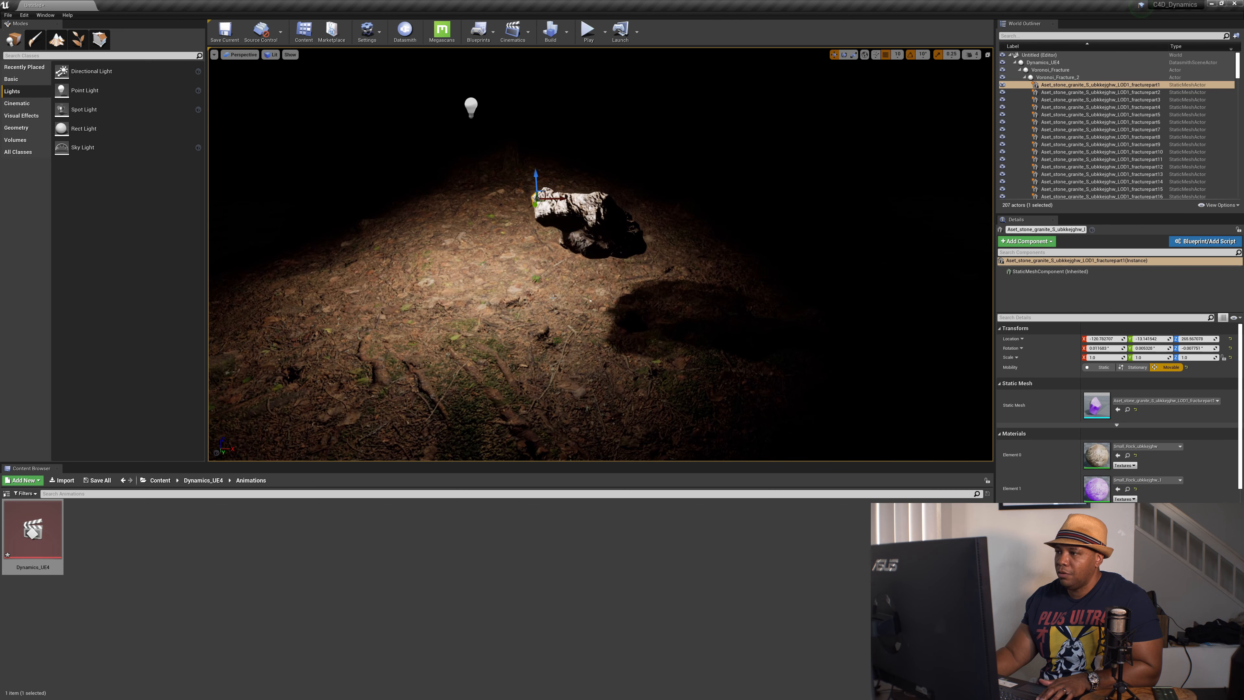
{"action": "double_click", "coordinate": [33, 529]}
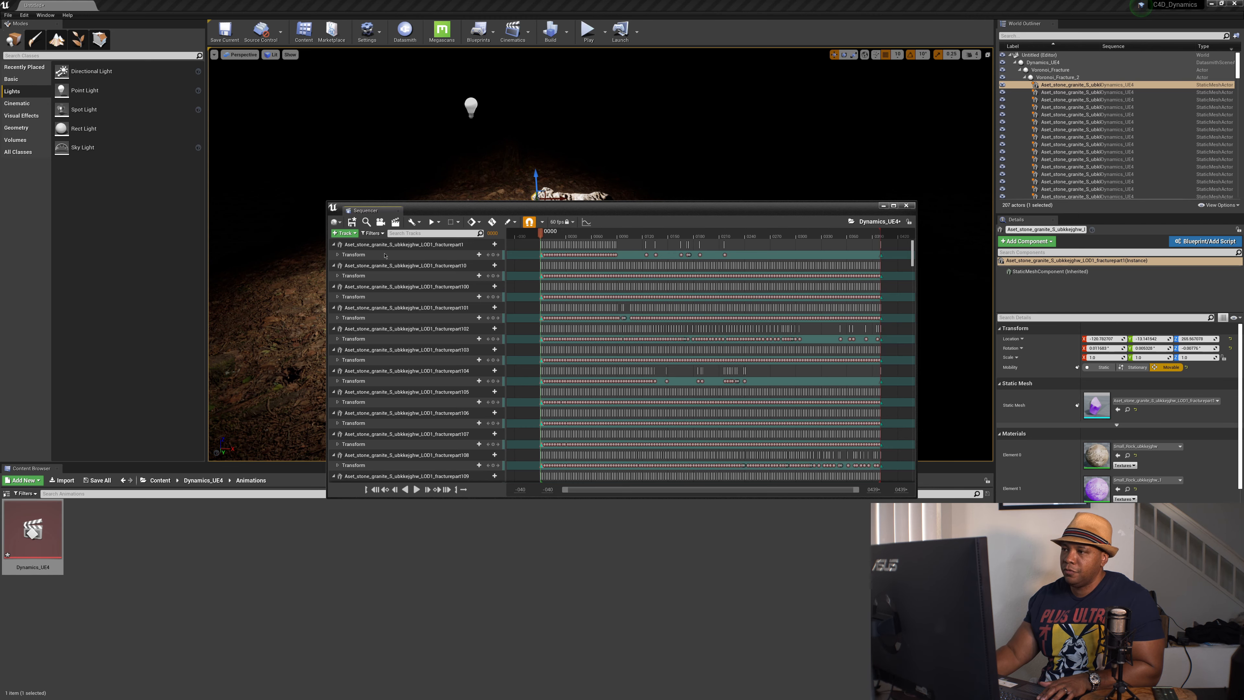
{"action": "left_click_drag", "start_coordinate": [433, 210], "coordinate": [113, 392]}
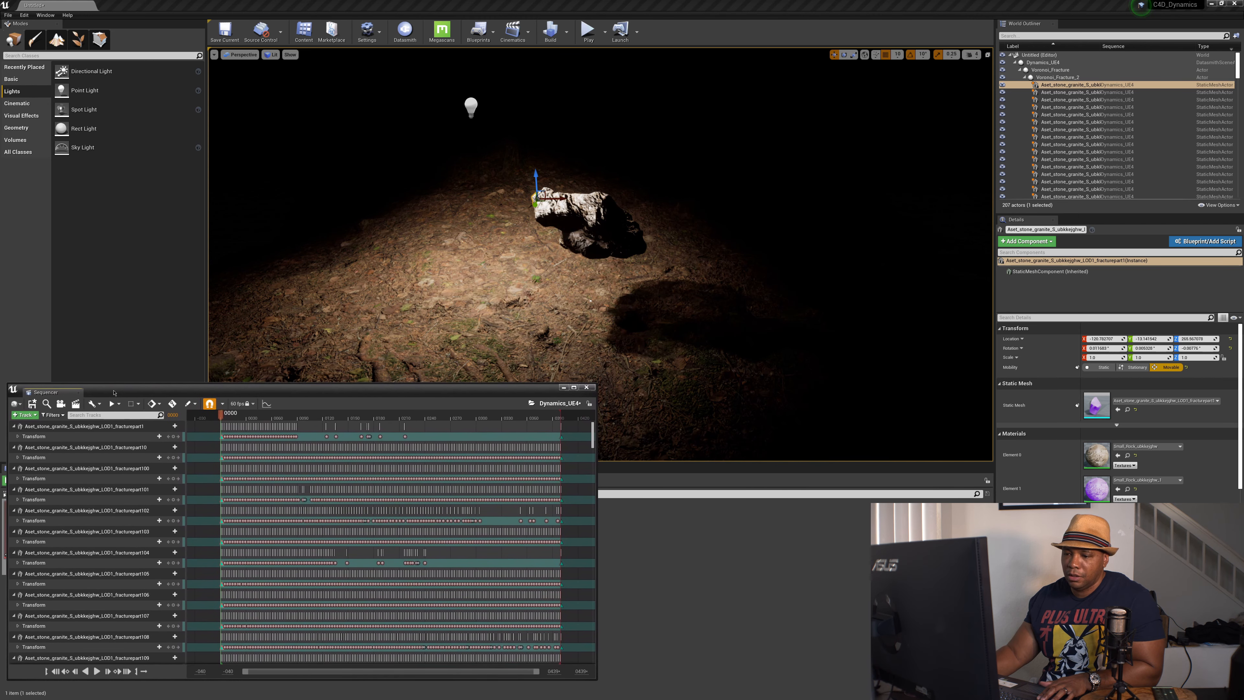
{"action": "left_click_drag", "start_coordinate": [251, 417], "coordinate": [963, 367]}
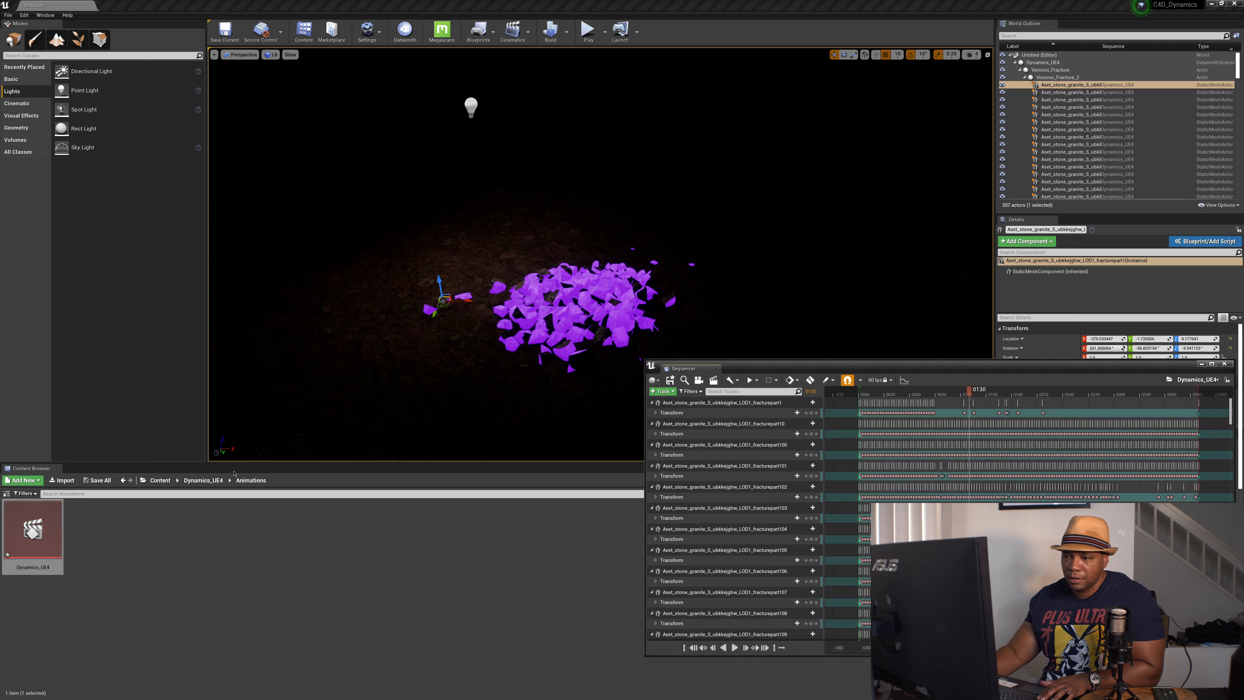
Step: Open the purple Small_Rock_ubkkejghw_1 material instance from the Materials folder of Dynamics_UE4
{"action": "left_click", "coordinate": [146, 483]}
{"action": "left_click", "coordinate": [210, 482]}
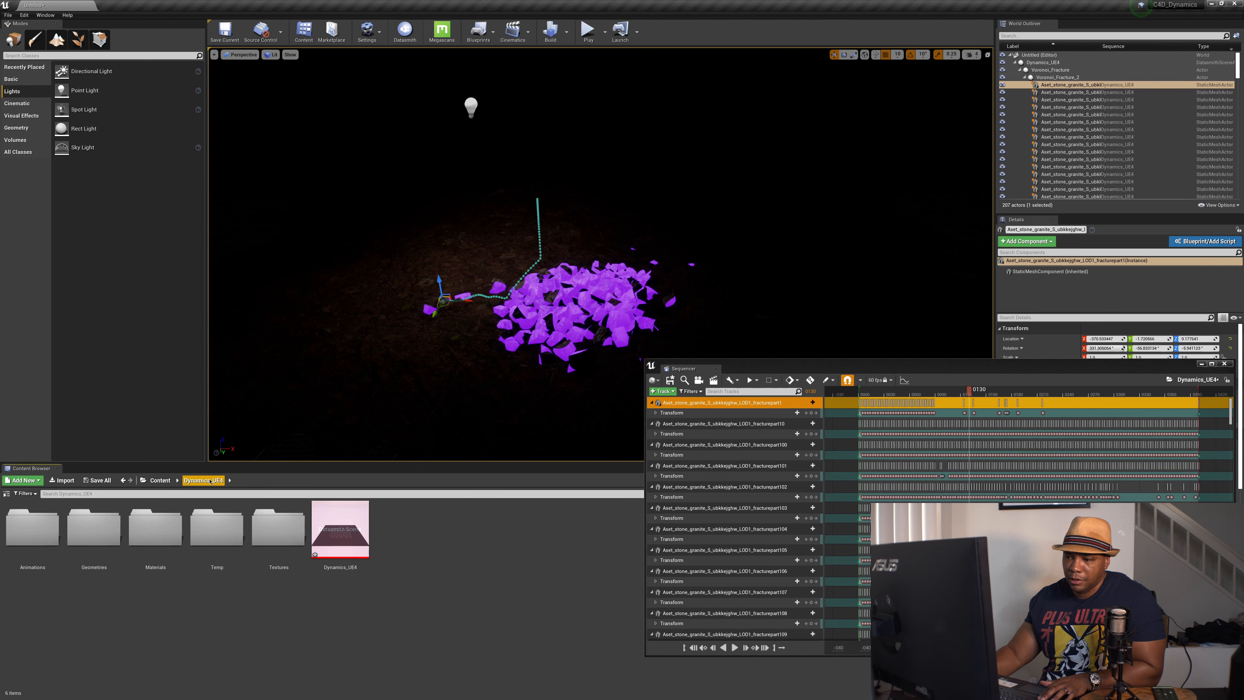
{"action": "left_click", "coordinate": [278, 528]}
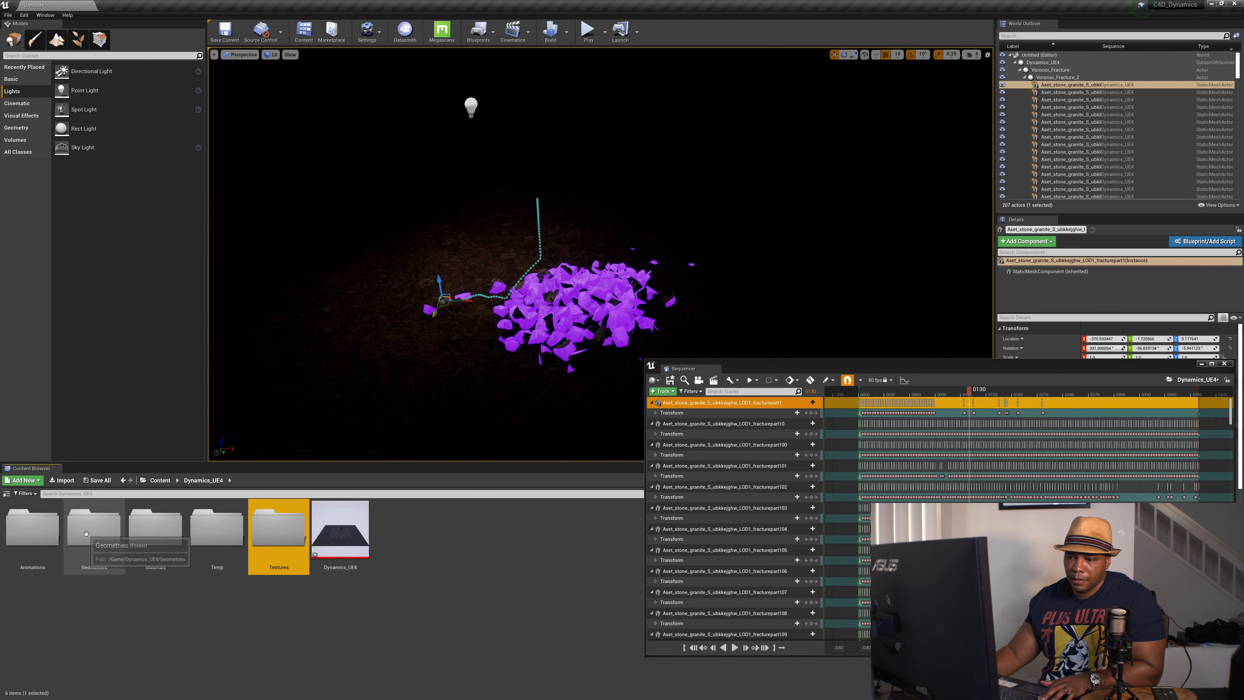
{"action": "left_click", "coordinate": [94, 528]}
{"action": "left_click", "coordinate": [169, 528]}
{"action": "double_click", "coordinate": [167, 529]}
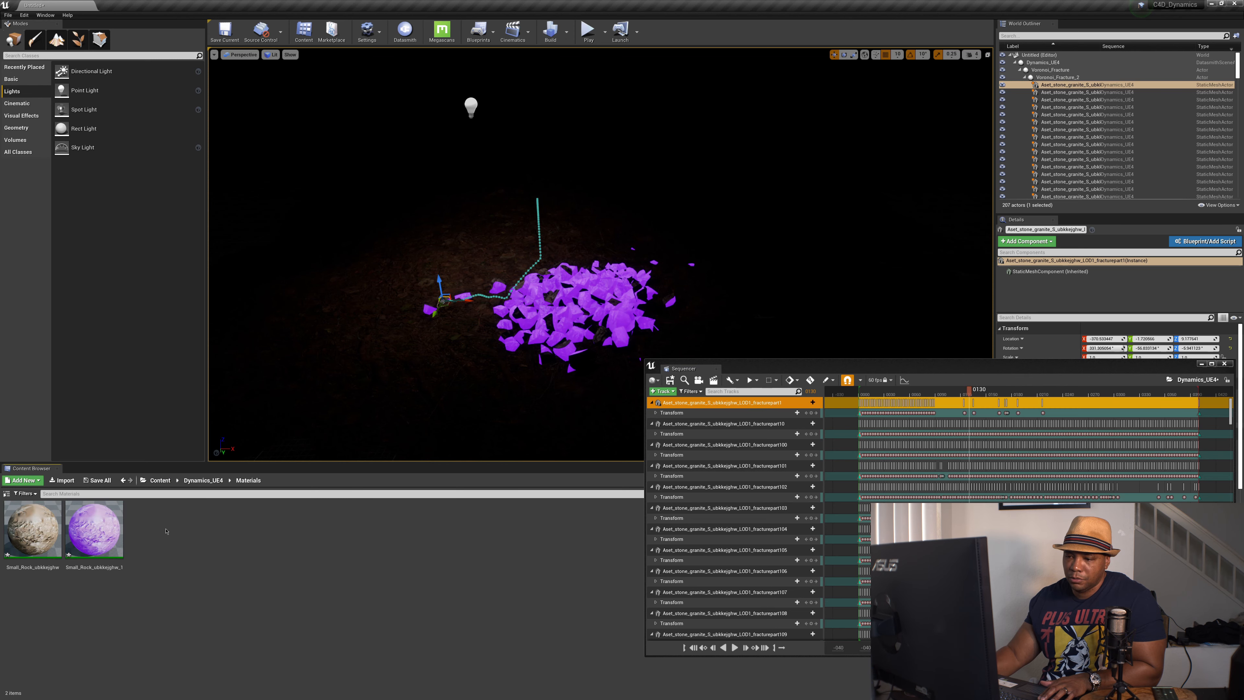
{"action": "left_click", "coordinate": [102, 533]}
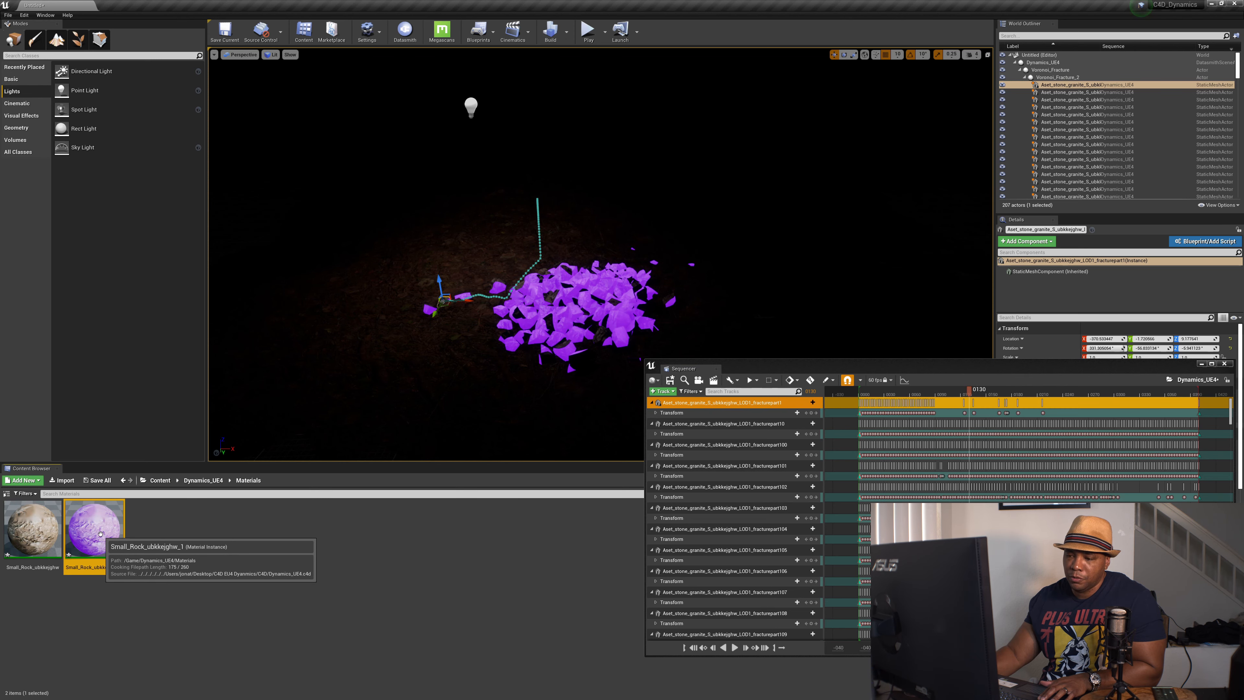
{"action": "double_click", "coordinate": [100, 533]}
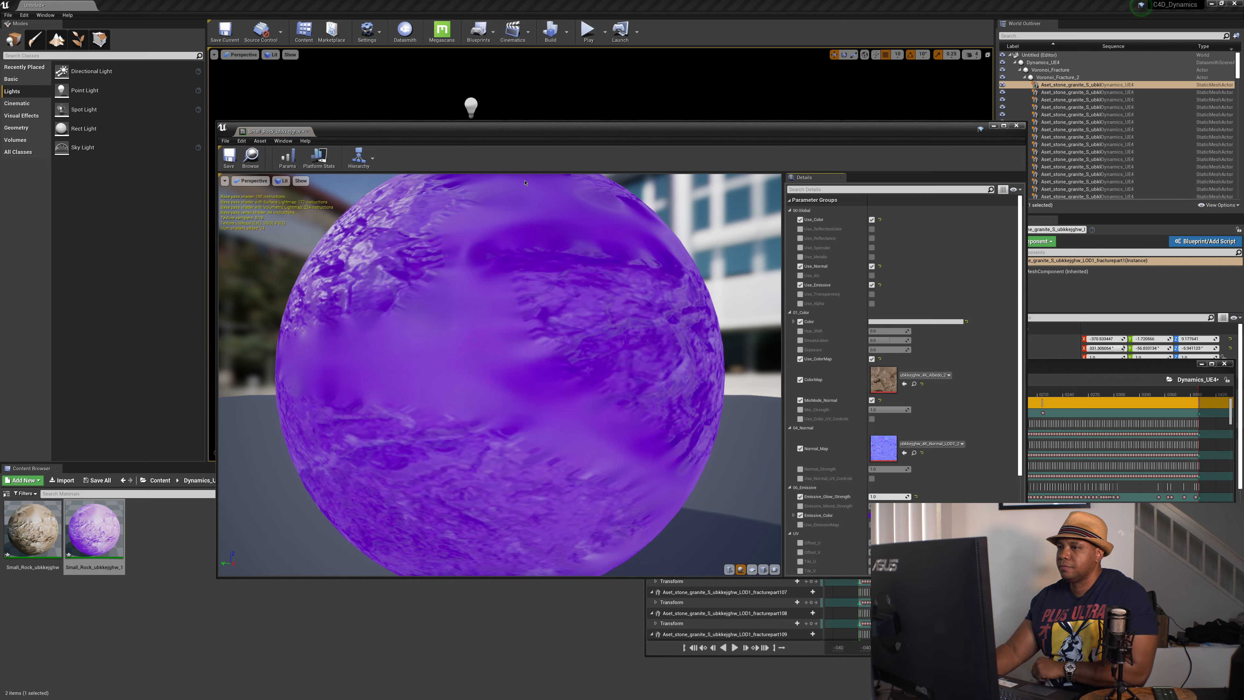
Step: Set the purple rock material's Emissive_Glow_Strength to 10, save it and uncover the fragments to check their glow
{"action": "left_click_drag", "start_coordinate": [759, 140], "coordinate": [590, 96]}
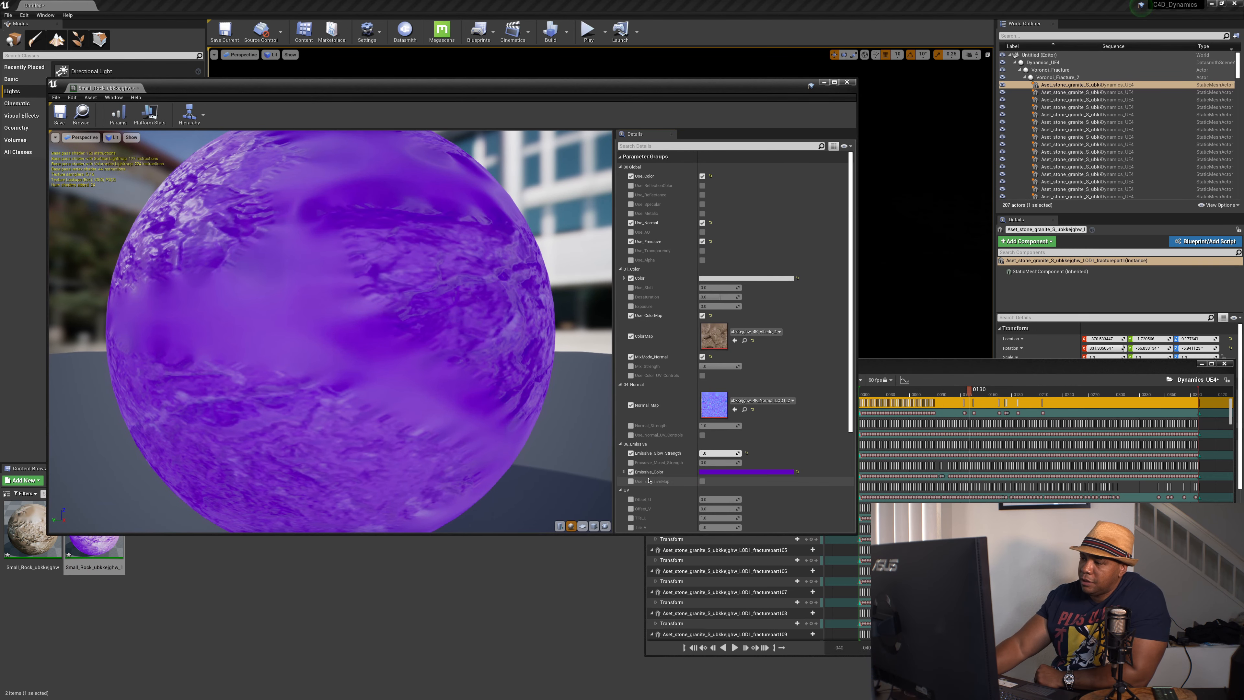
{"action": "left_click", "coordinate": [707, 455]}
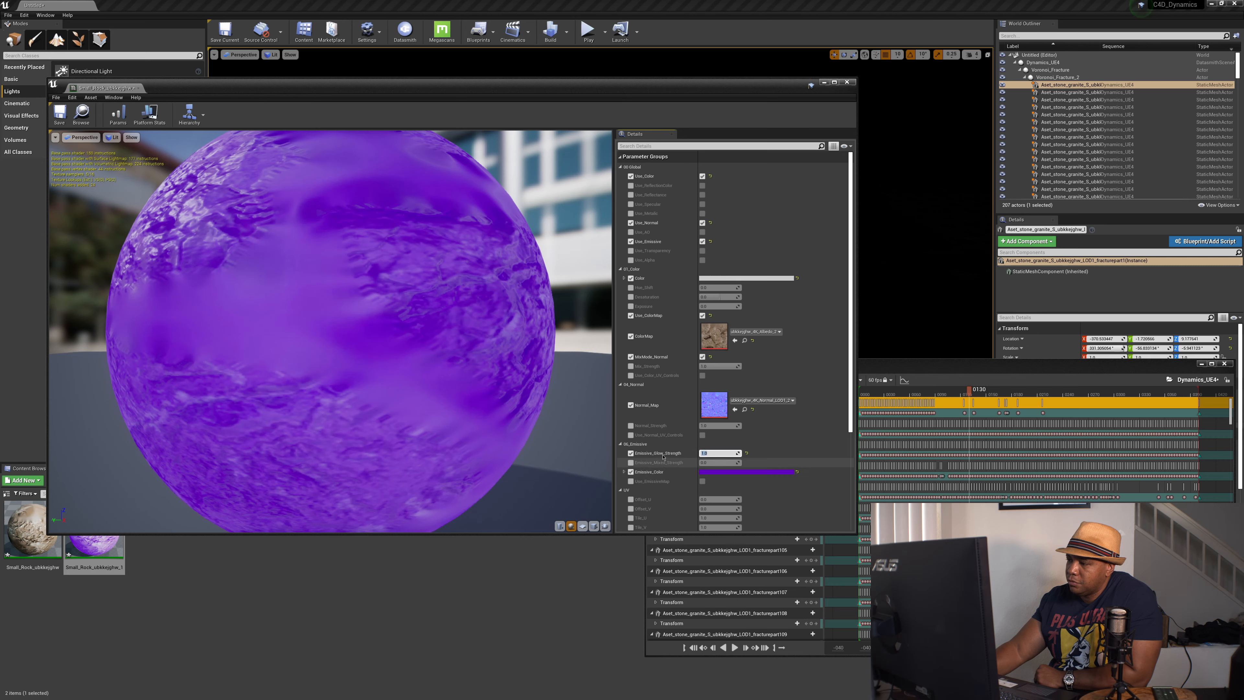
{"action": "type", "text": "10"}
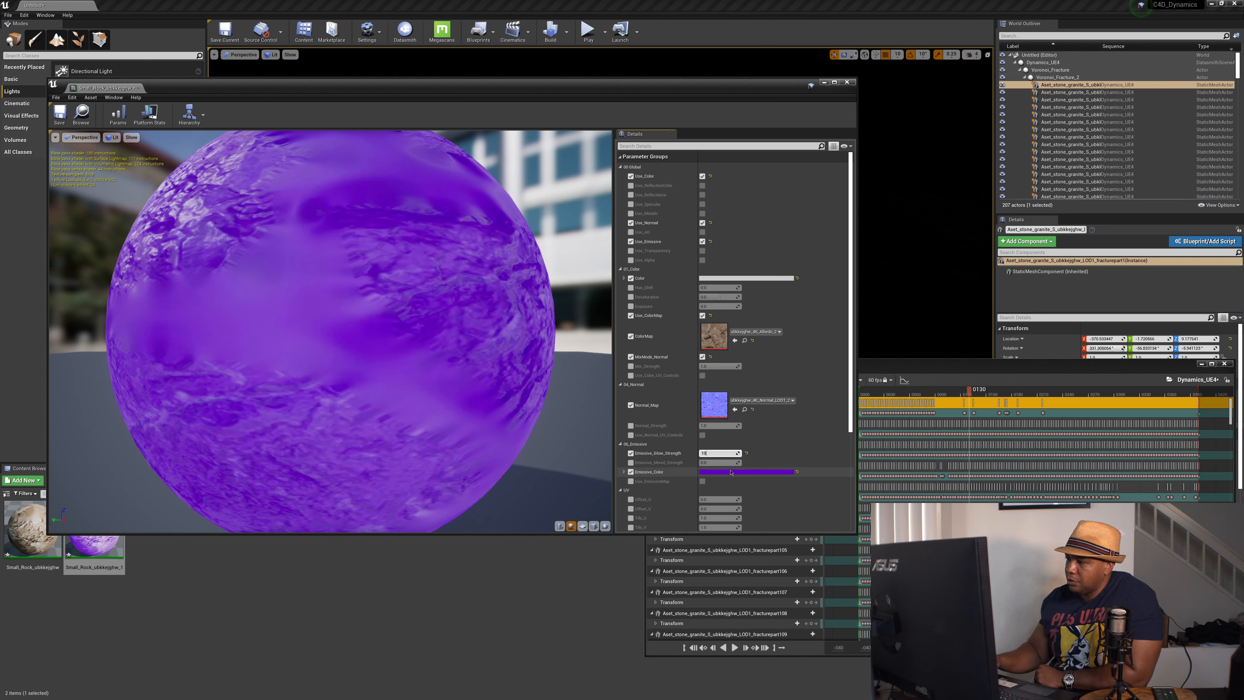
{"action": "key", "text": "Return"}
{"action": "left_click_drag", "start_coordinate": [369, 90], "coordinate": [588, 183]}
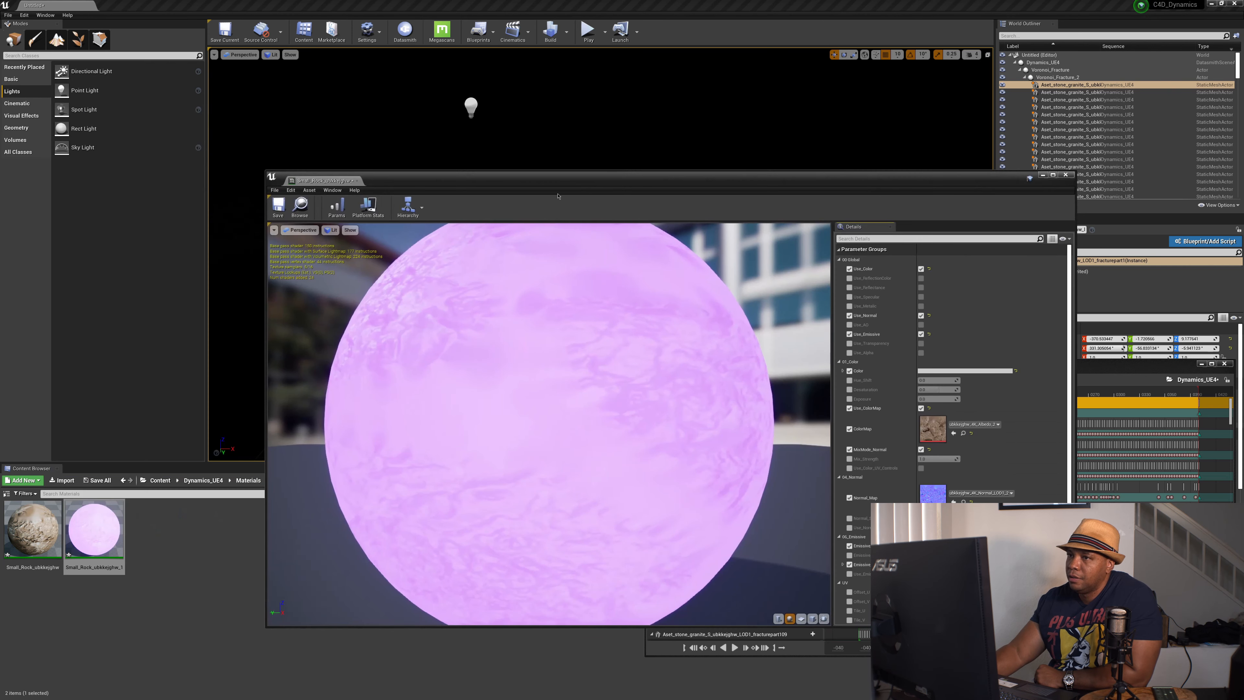
{"action": "left_click", "coordinate": [279, 205]}
{"action": "left_click_drag", "start_coordinate": [431, 181], "coordinate": [336, 398]}
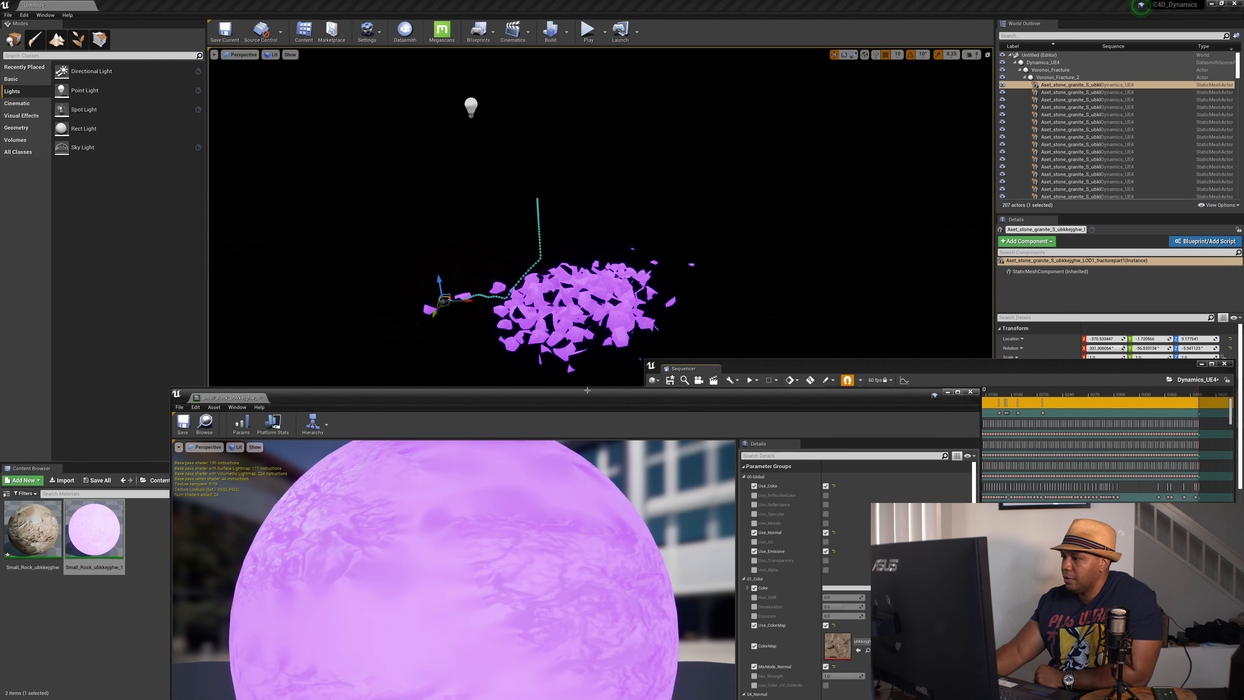
Step: Set the purple rock material's Emissive_Glow_Strength to 20 and save the material instance
{"action": "left_click_drag", "start_coordinate": [587, 390], "coordinate": [402, 265]}
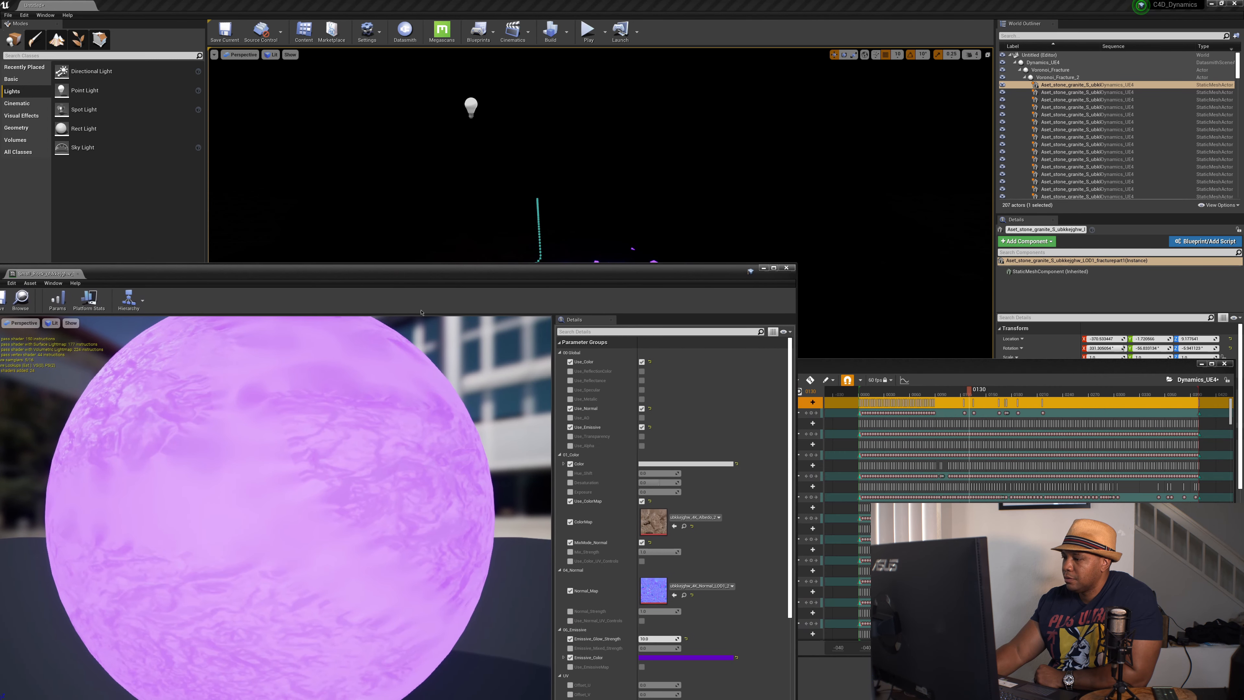
{"action": "left_click", "coordinate": [655, 638]}
{"action": "type", "text": "20"}
{"action": "key", "text": "Return"}
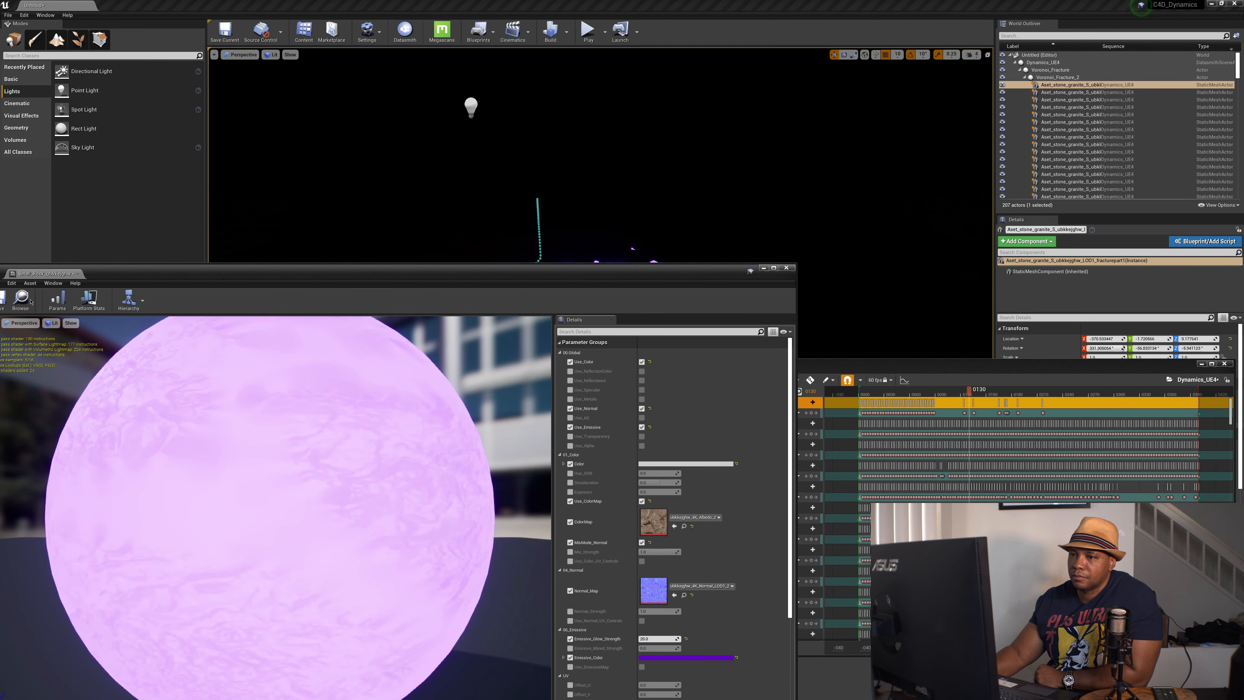
{"action": "left_click_drag", "start_coordinate": [155, 274], "coordinate": [233, 277]}
{"action": "left_click", "coordinate": [78, 306]}
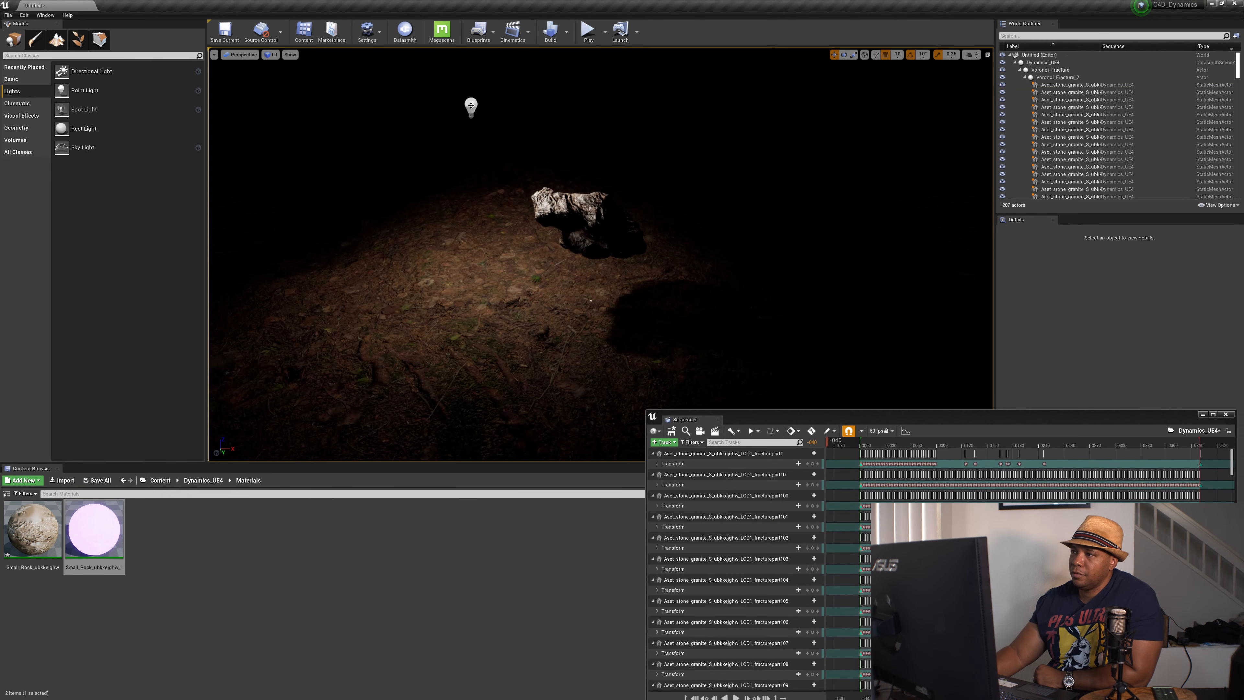
Step: Select the point light and lower it toward the ground near the rock
{"action": "left_click", "coordinate": [471, 105]}
{"action": "left_click_drag", "start_coordinate": [469, 85], "coordinate": [485, 205]}
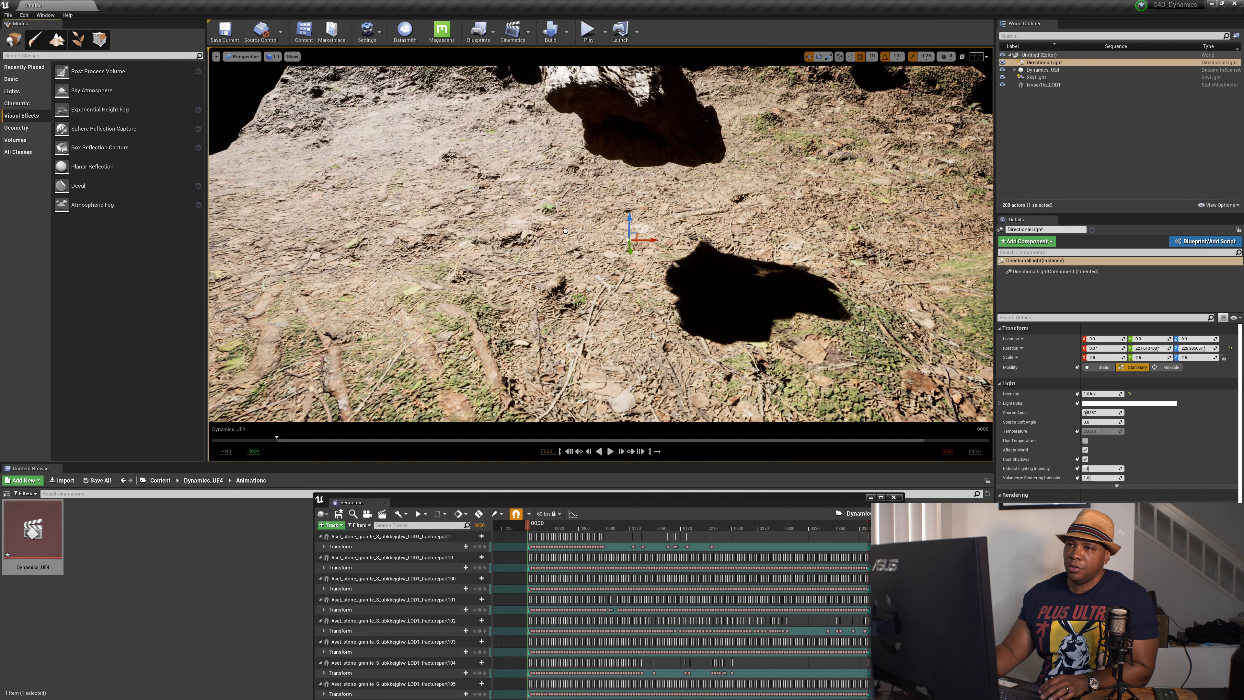
Step: Add a post process volume to the level and set its location to 0 on X, Y and Z
{"action": "left_click_drag", "start_coordinate": [565, 230], "coordinate": [567, 231]}
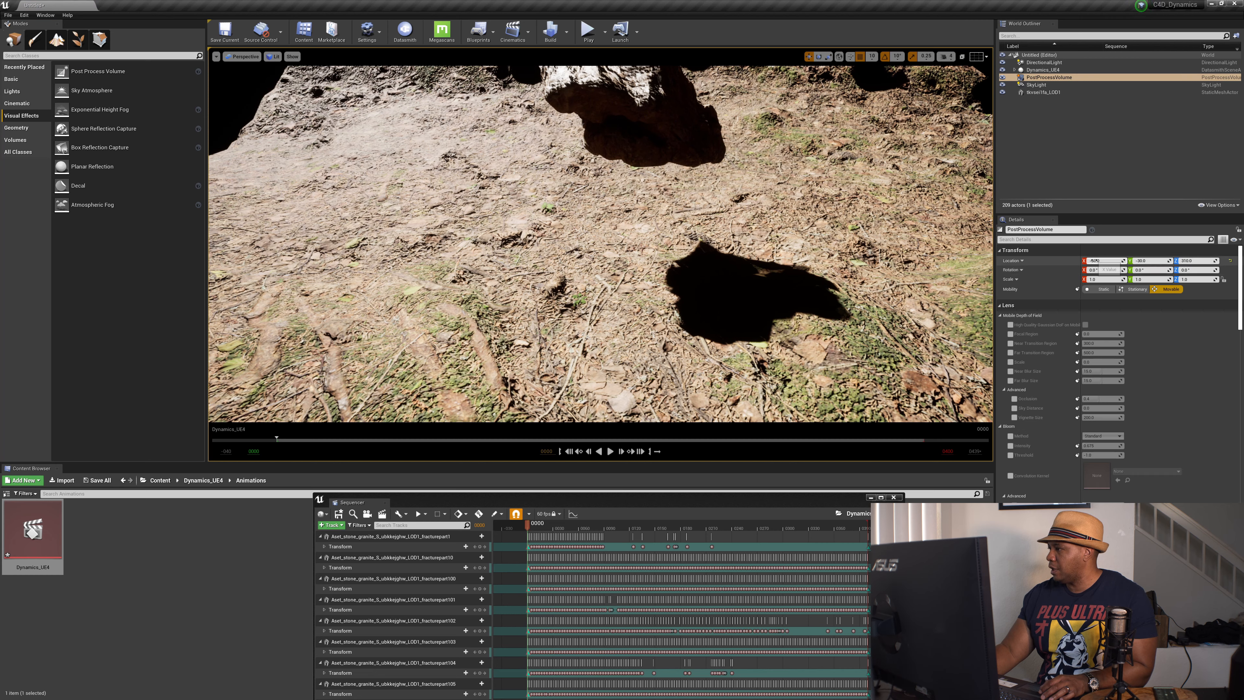
{"action": "left_click", "coordinate": [1095, 260]}
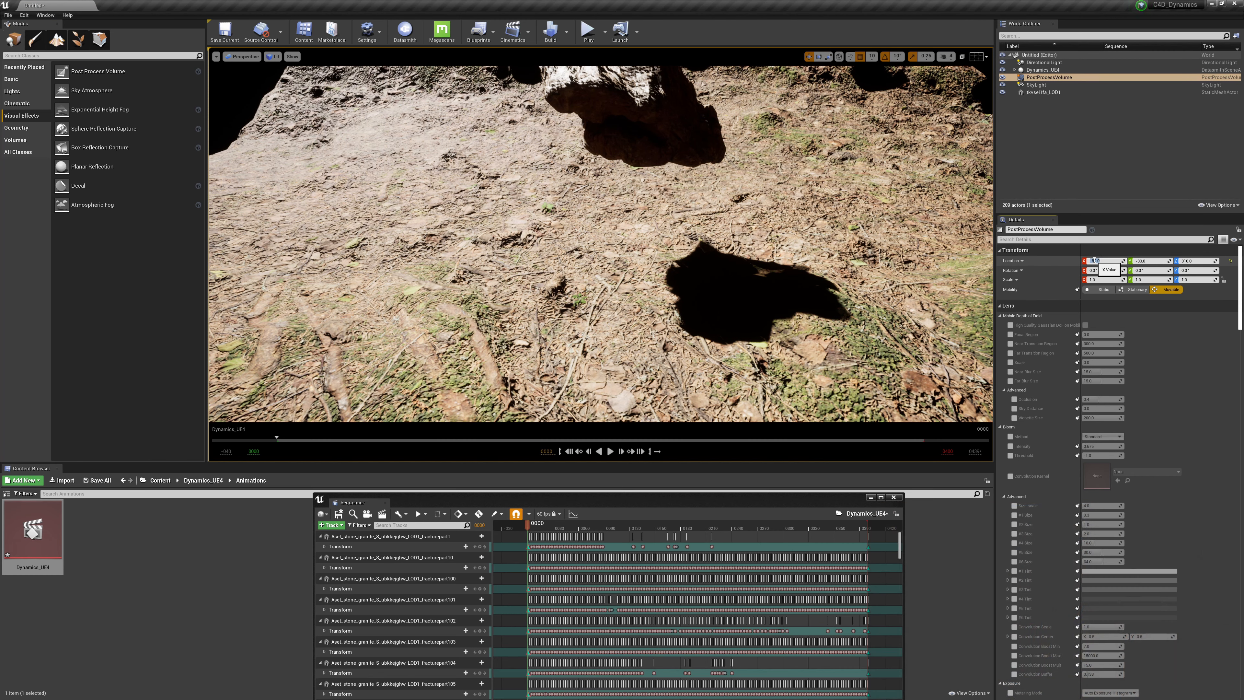
{"action": "type", "text": "0"}
{"action": "key", "text": "Tab"}
{"action": "type", "text": "0"}
{"action": "key", "text": "Return"}
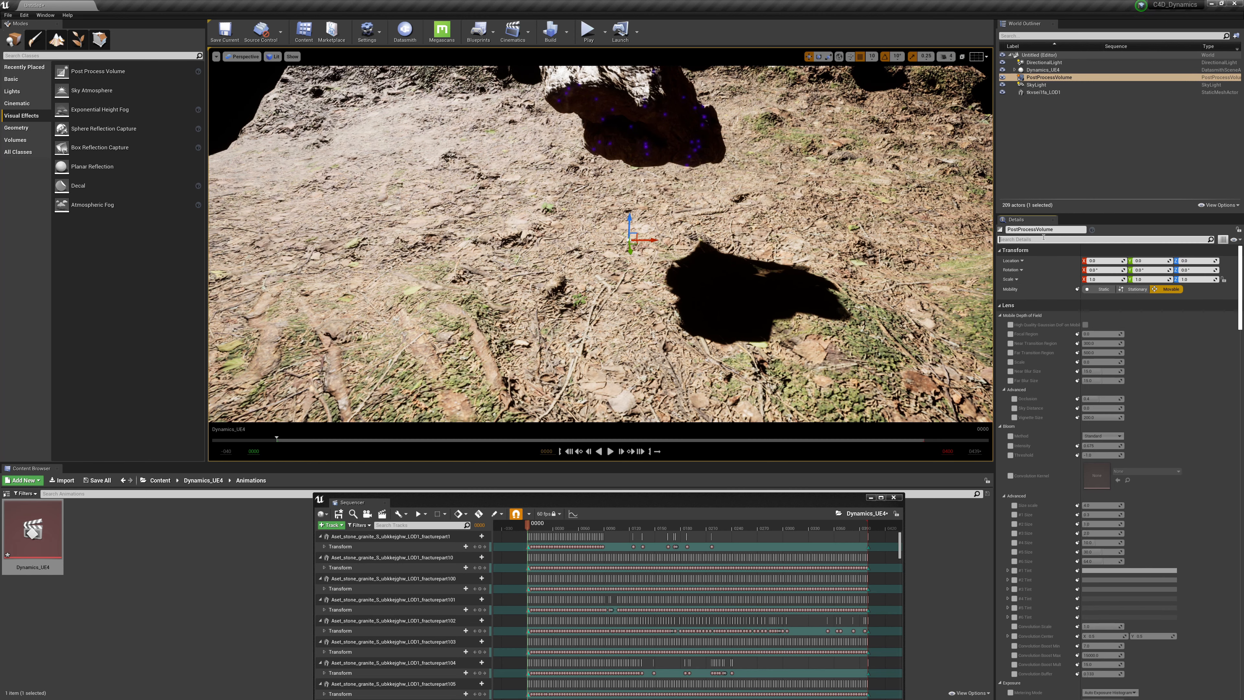
Step: Filter the post process volume's properties by "unbound" and enable Infinite Extent (Unbound)
{"action": "left_click", "coordinate": [1024, 240]}
{"action": "type", "text": "unbound"}
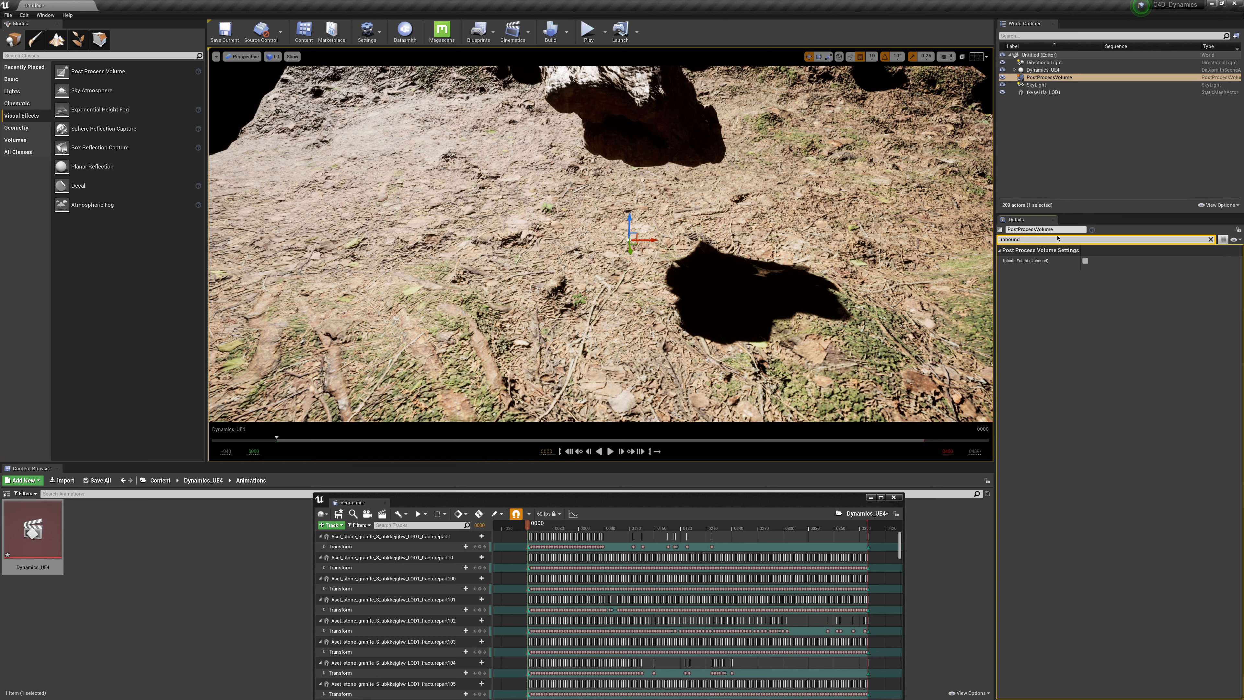
{"action": "left_click", "coordinate": [1085, 261]}
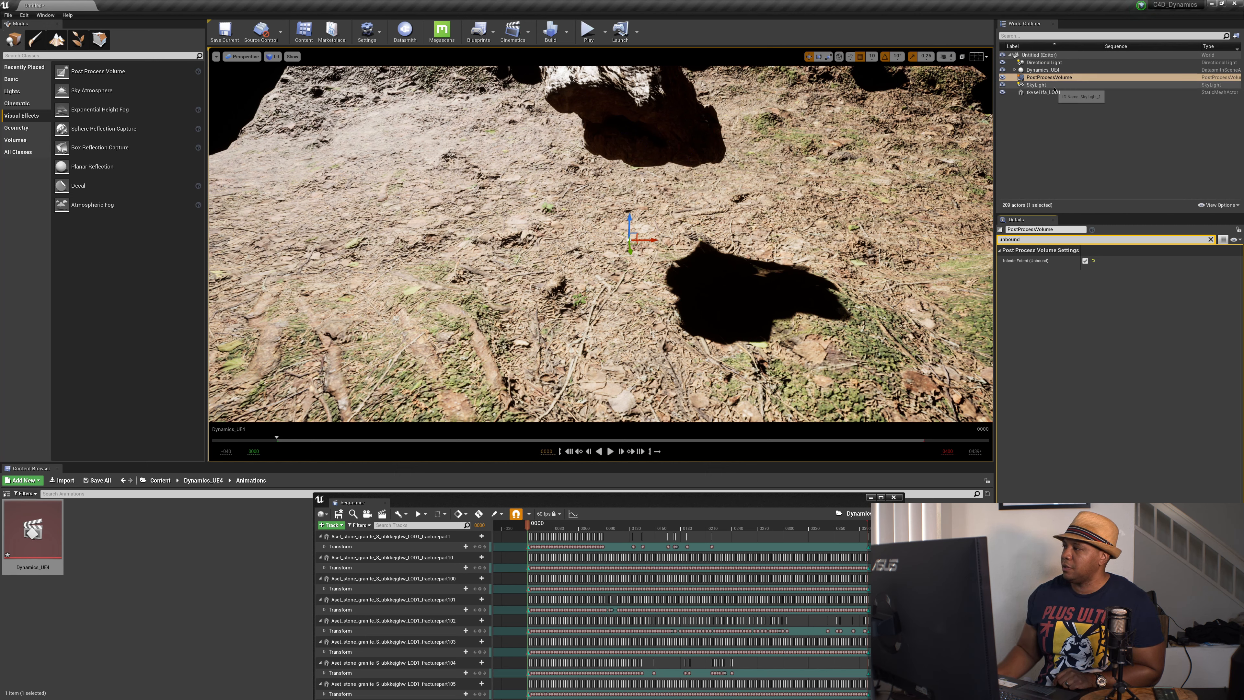
Step: Filter the post process volume's properties by "exp", enable exposure Min Brightness and Max Brightness, and set both to 1
{"action": "left_click", "coordinate": [1210, 239]}
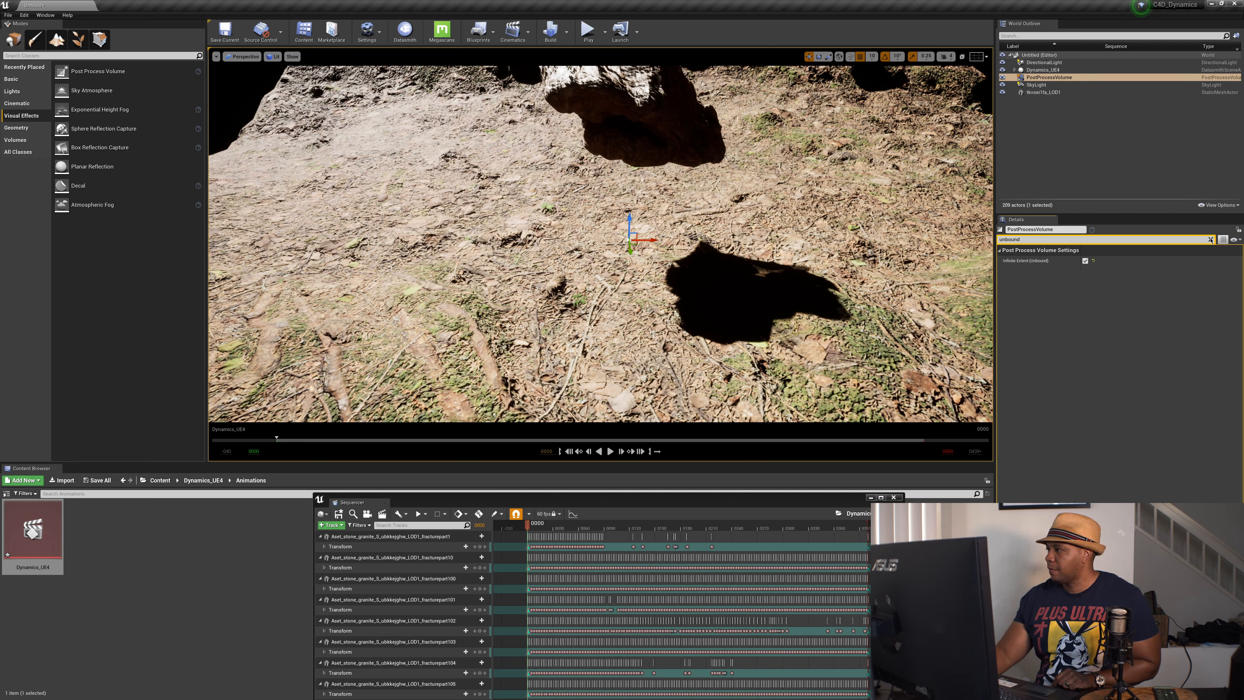
{"action": "left_click", "coordinate": [1033, 239]}
{"action": "type", "text": "exp"}
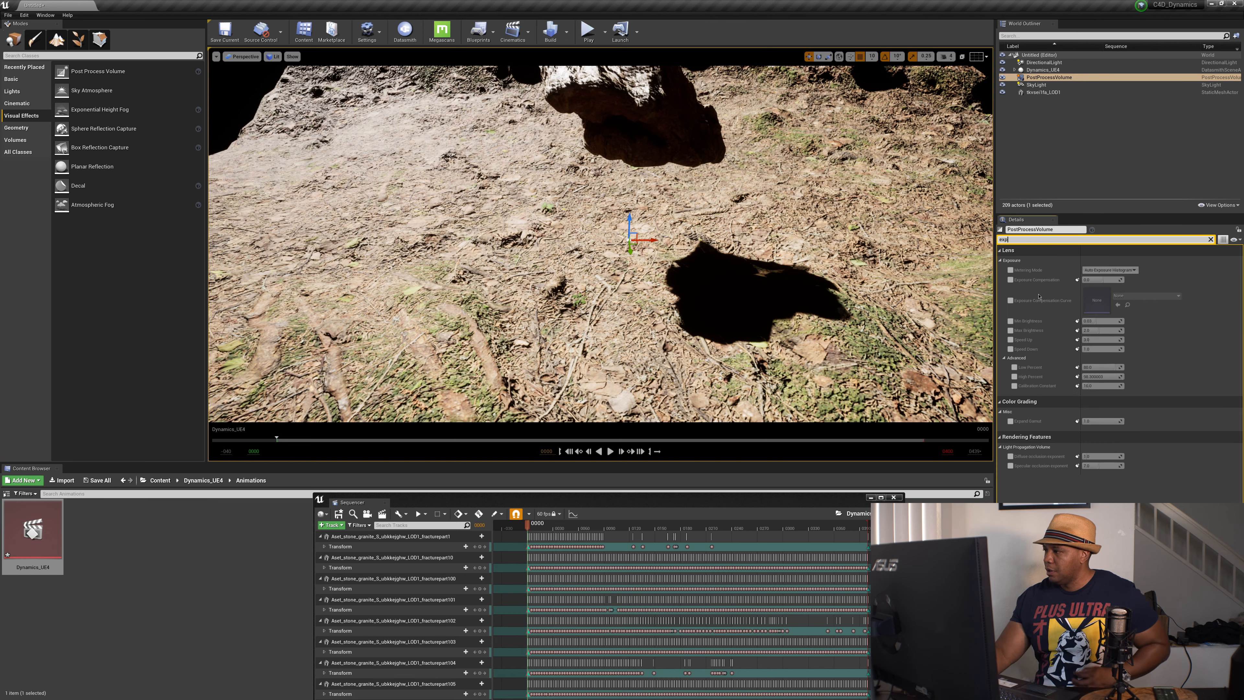
{"action": "left_click", "coordinate": [1010, 321]}
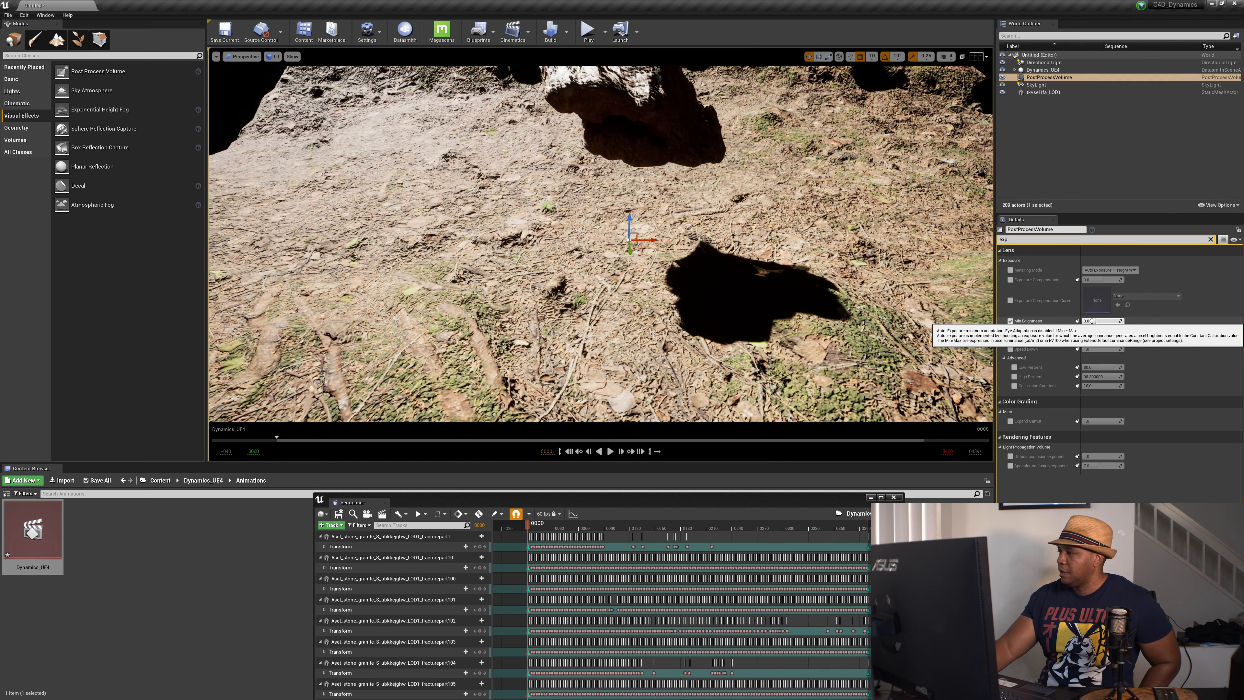
{"action": "key", "text": "Return"}
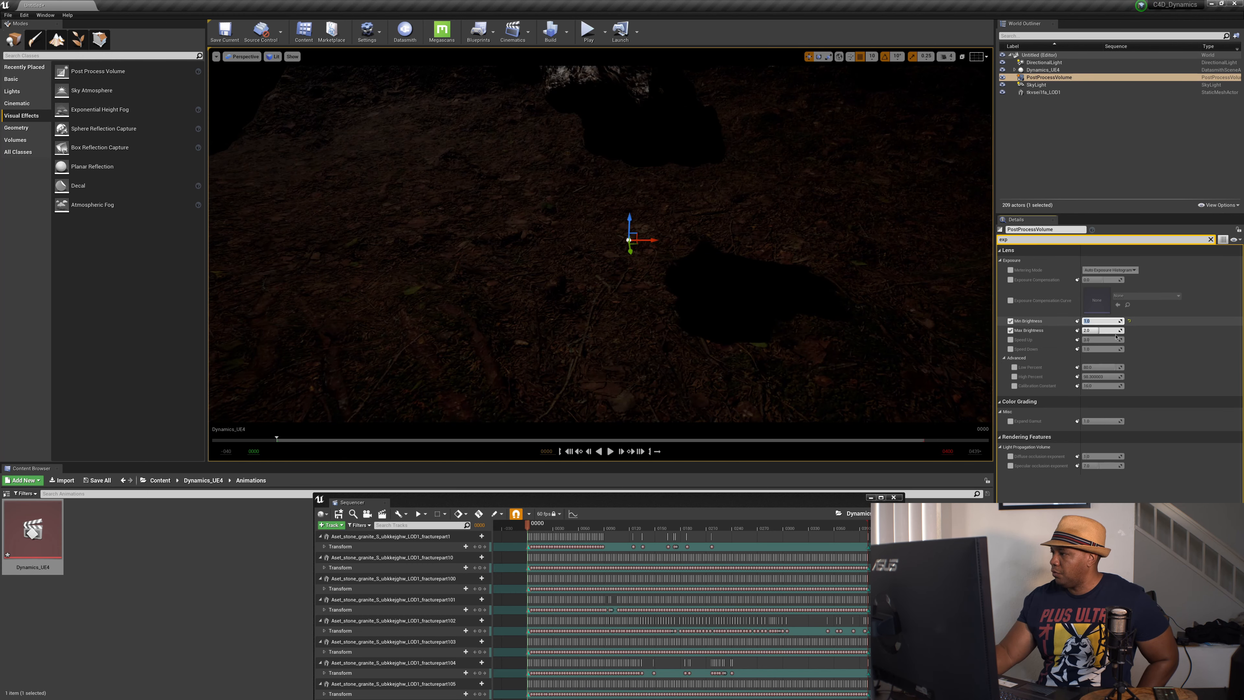
{"action": "left_click", "coordinate": [1093, 331]}
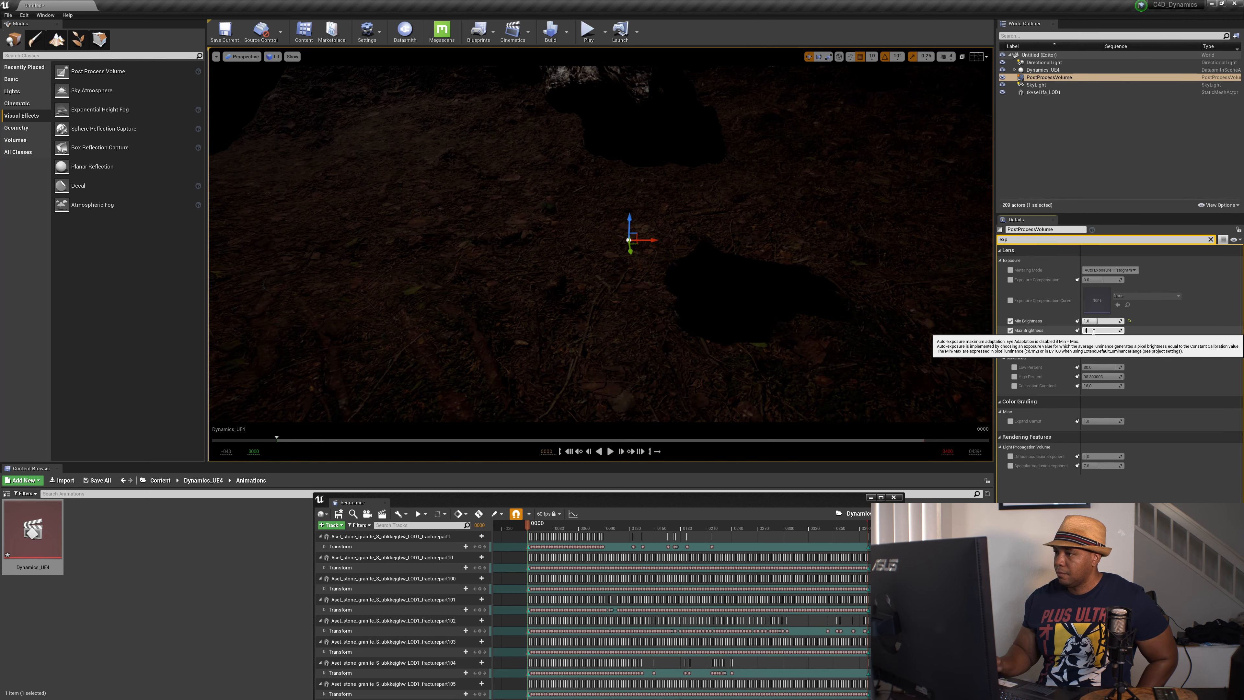
Step: Select the directional light, clear the property filter, and raise its intensity to brighten the scene
{"action": "left_click", "coordinate": [1031, 63]}
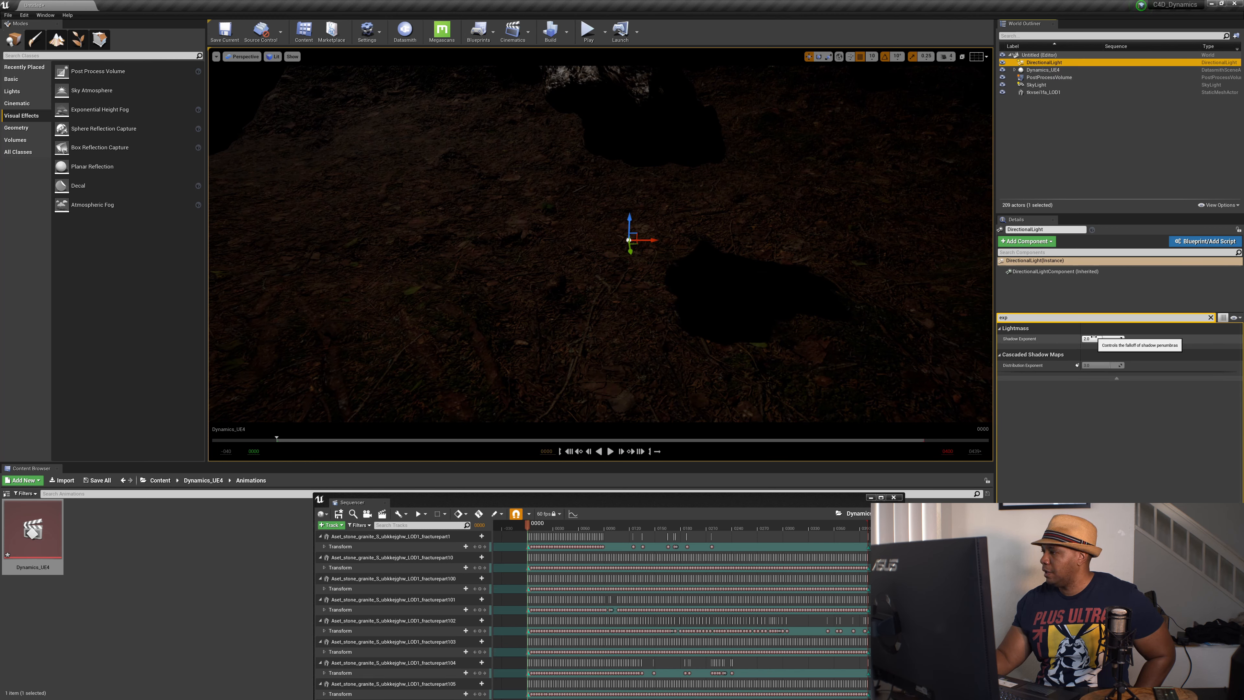
{"action": "left_click", "coordinate": [1210, 317]}
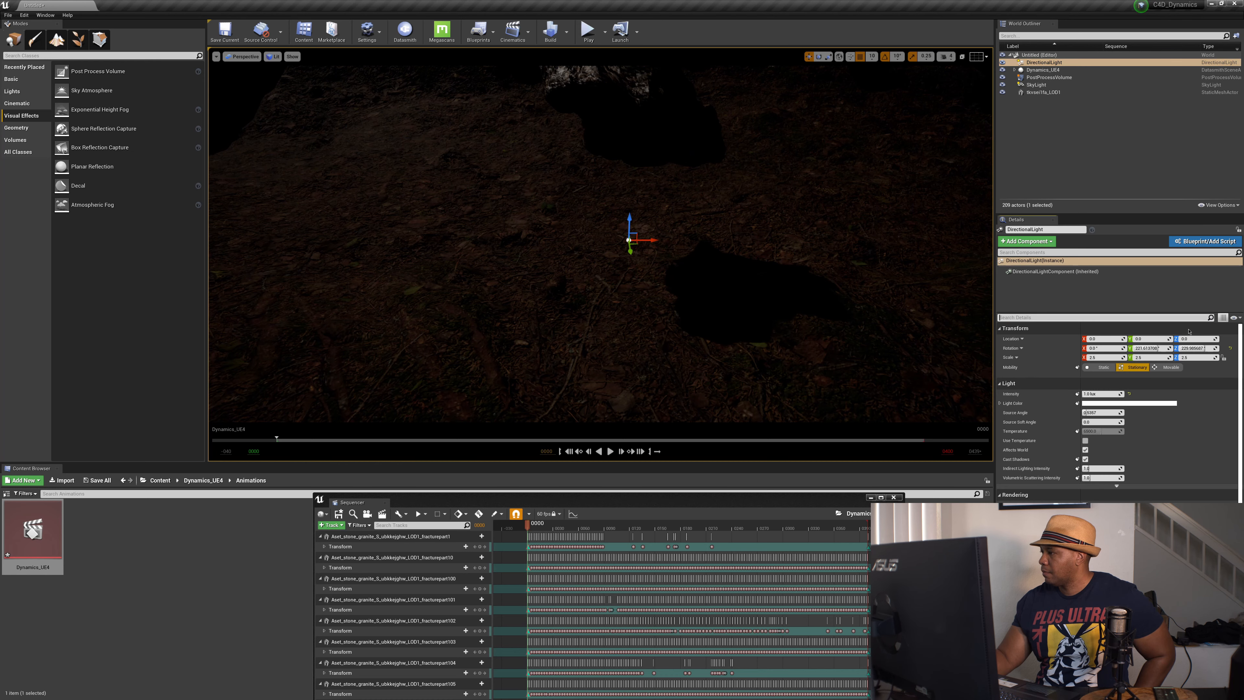
{"action": "left_click", "coordinate": [1093, 394]}
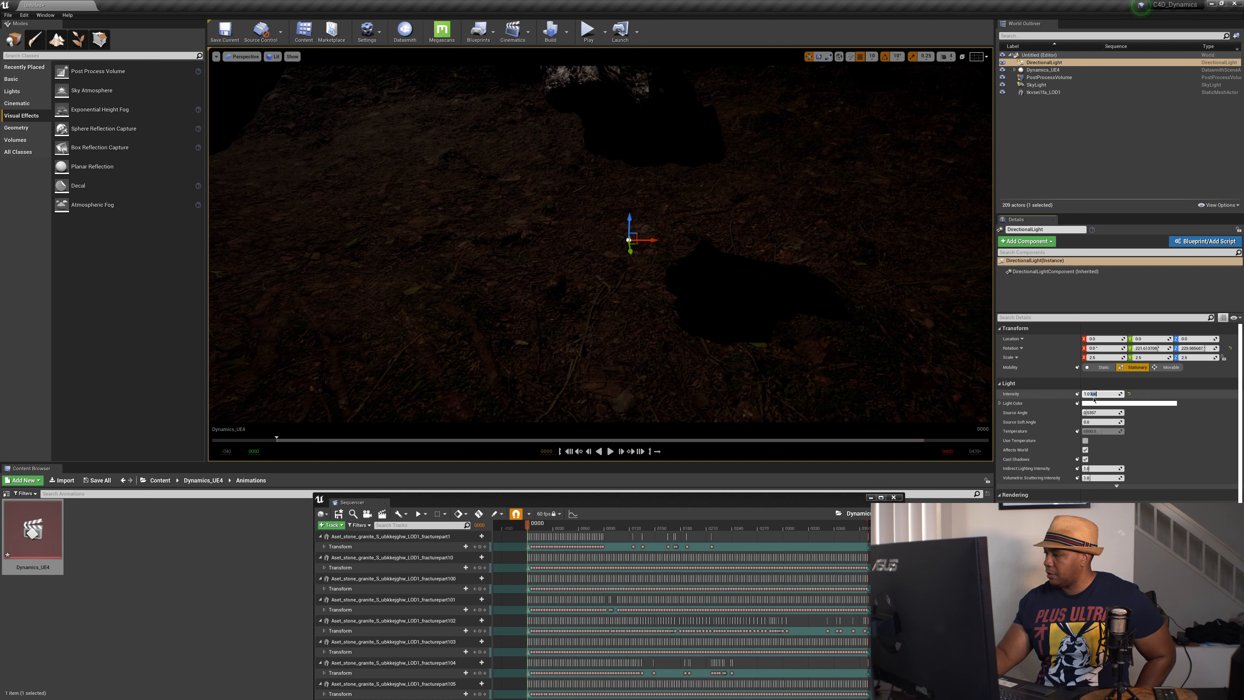
{"action": "left_click", "coordinate": [1077, 393]}
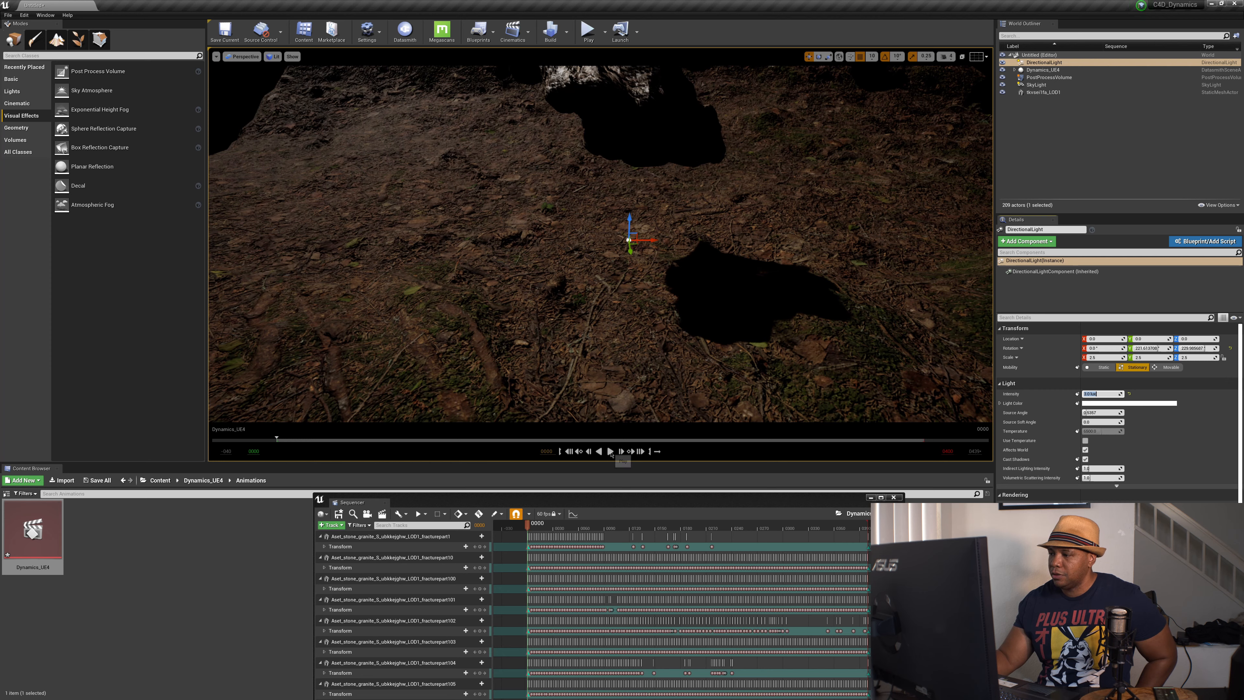
Step: Play the shattering sequence from the beginning to review the glowing fragments under the new lighting, and return to the early frames
{"action": "left_click", "coordinate": [610, 451]}
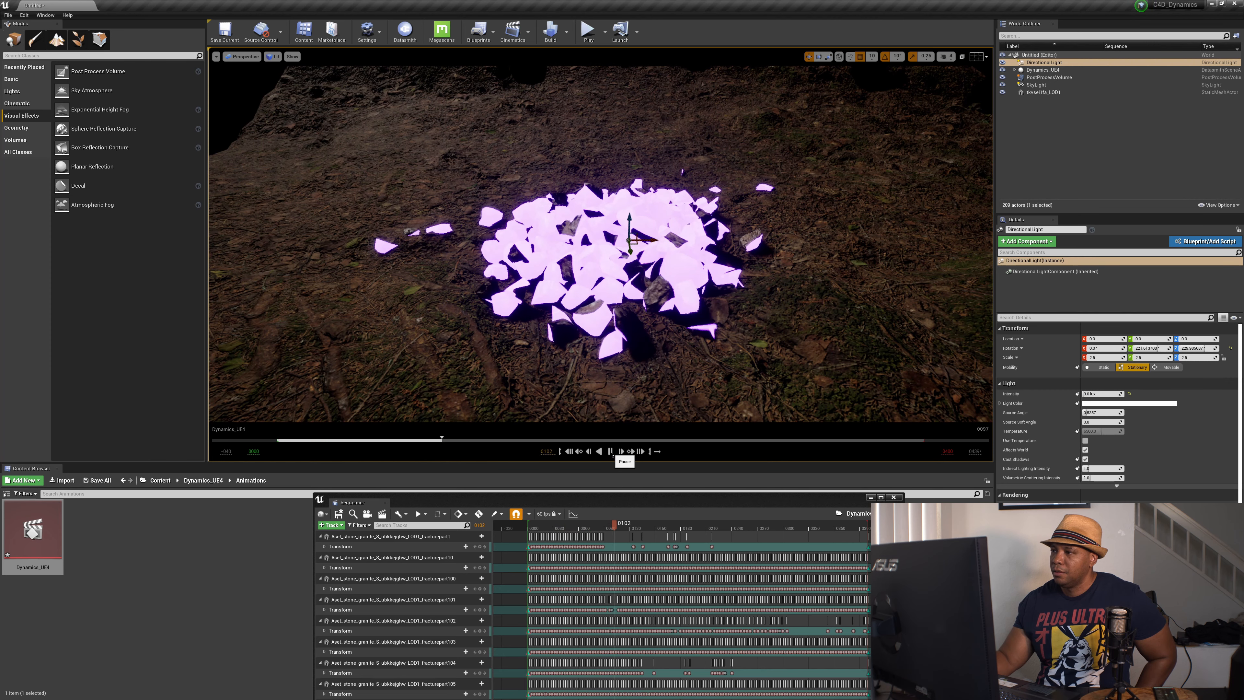
{"action": "left_click", "coordinate": [611, 451]}
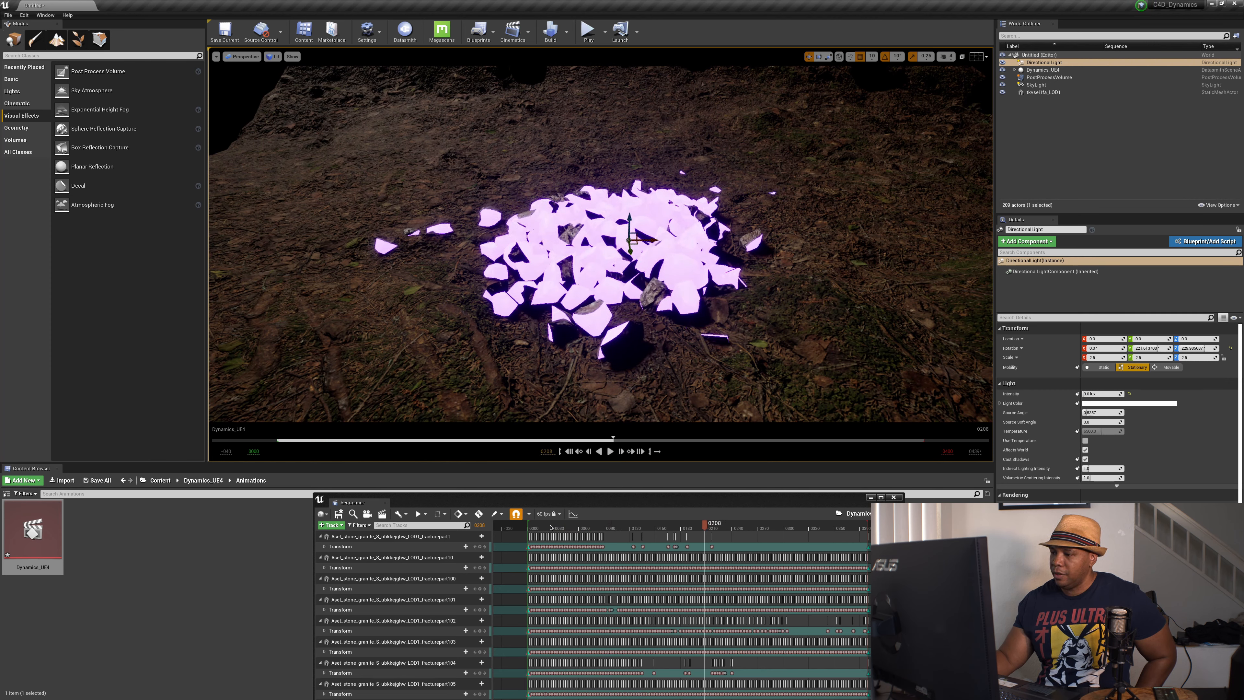
{"action": "left_click_drag", "start_coordinate": [551, 527], "coordinate": [531, 529]}
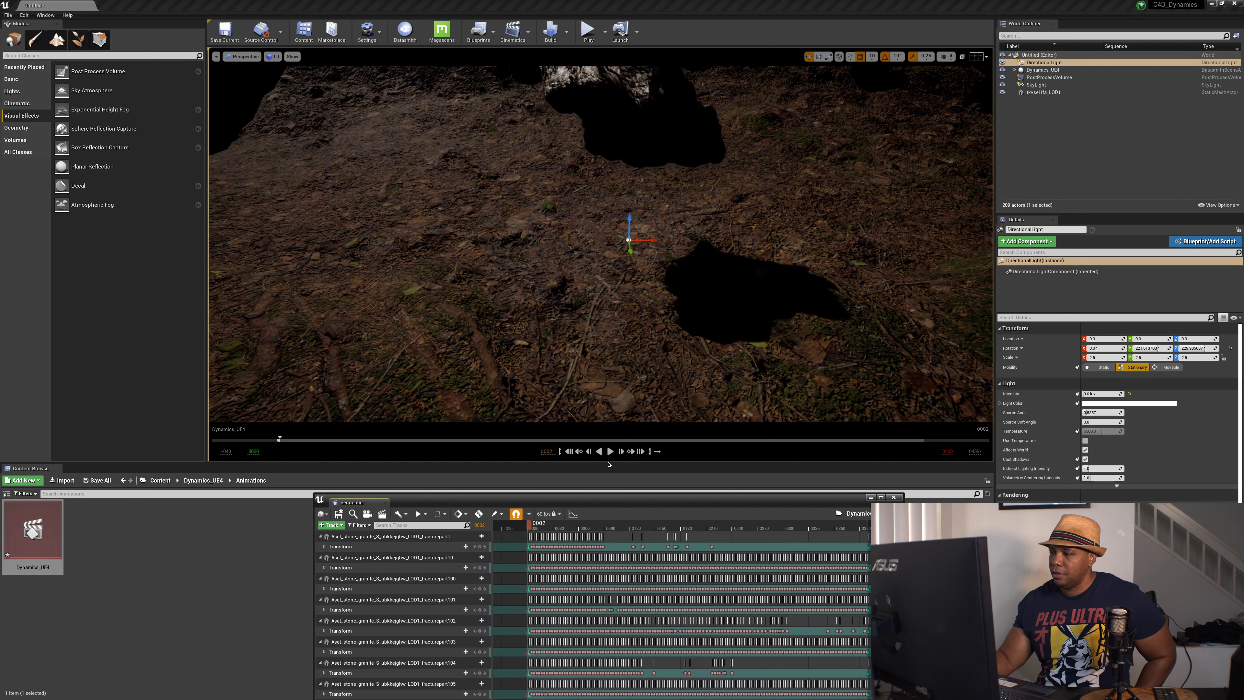
{"action": "left_click", "coordinate": [610, 451]}
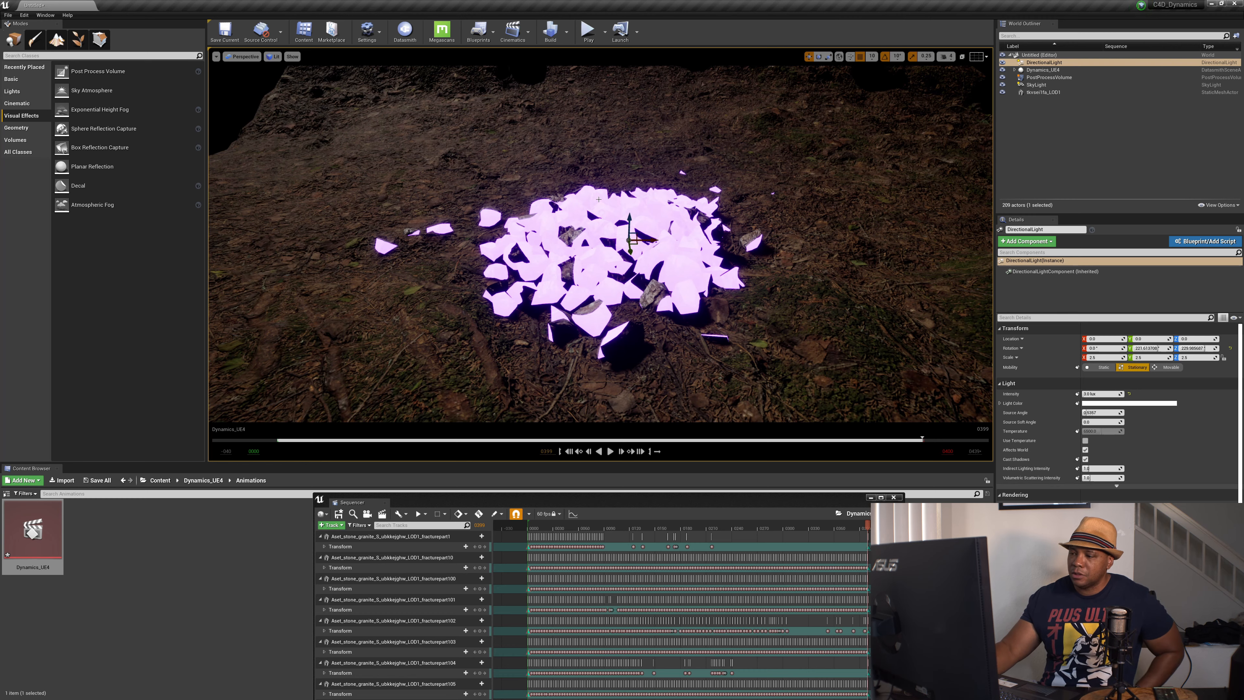
{"action": "left_click", "coordinate": [306, 439]}
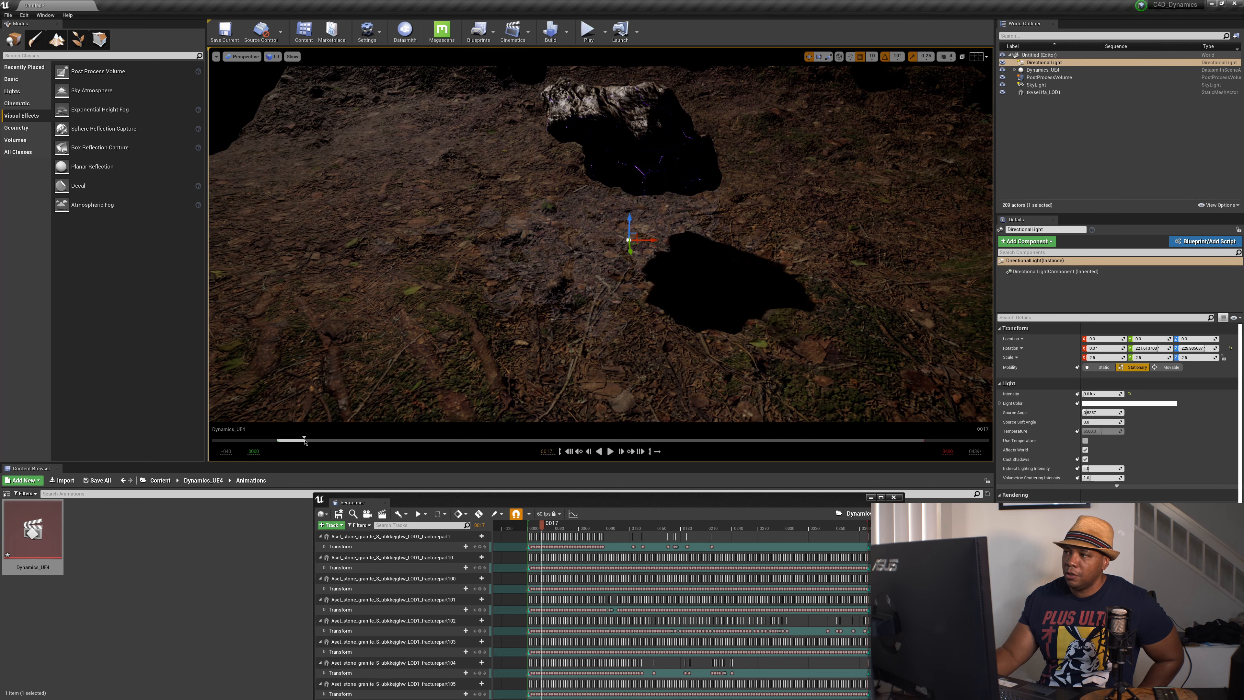